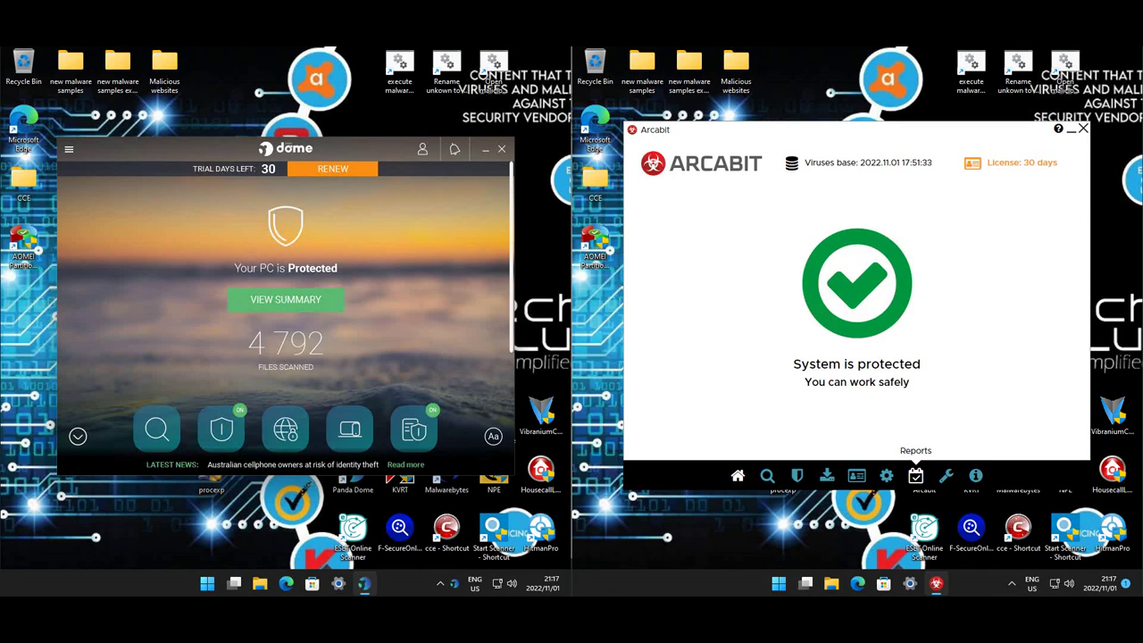
# Step: Open Panda Dome's settings and review the Antivirus section, from permanent protection through on-demand scans, quarantine and exclusions
pyautogui.click(69, 149)
pyautogui.click(118, 295)
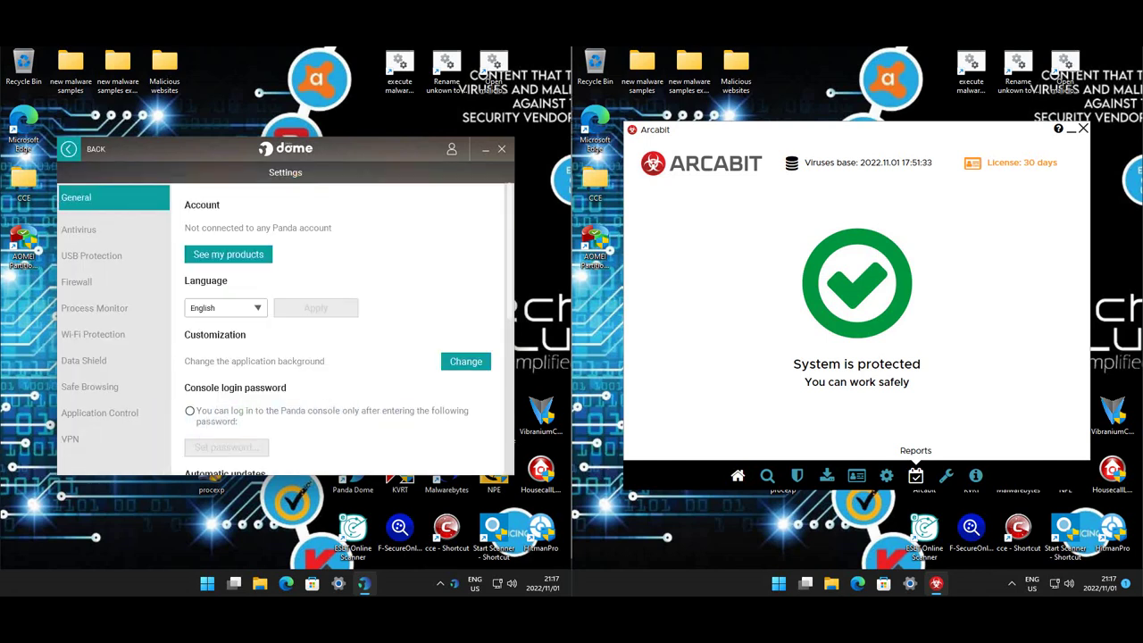
pyautogui.click(113, 230)
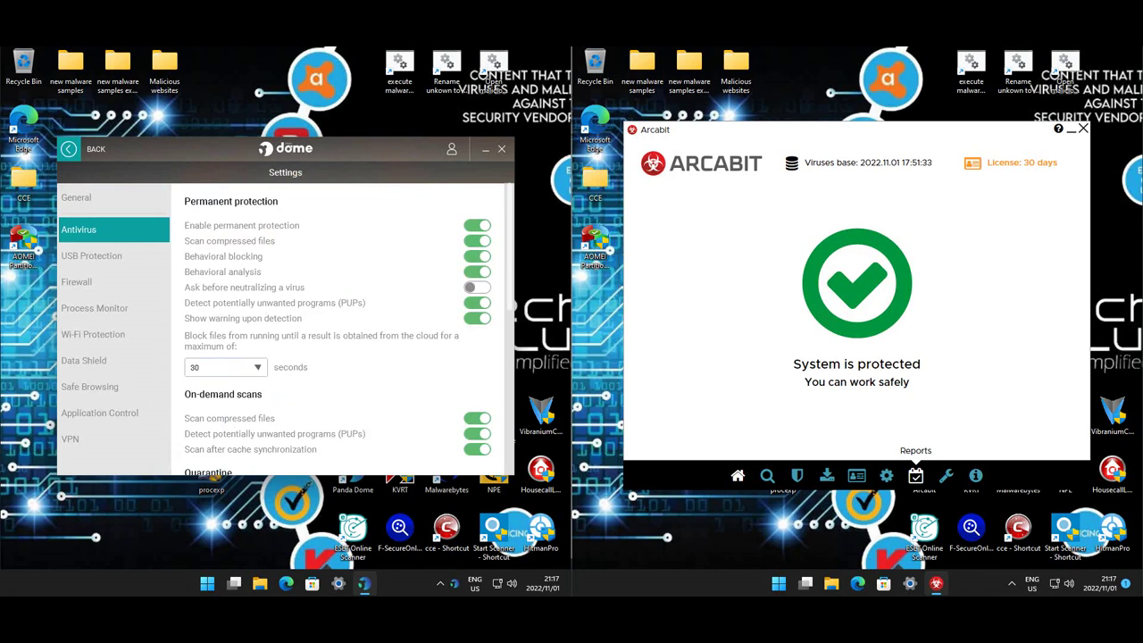
pyautogui.scroll(-3, 339, 331)
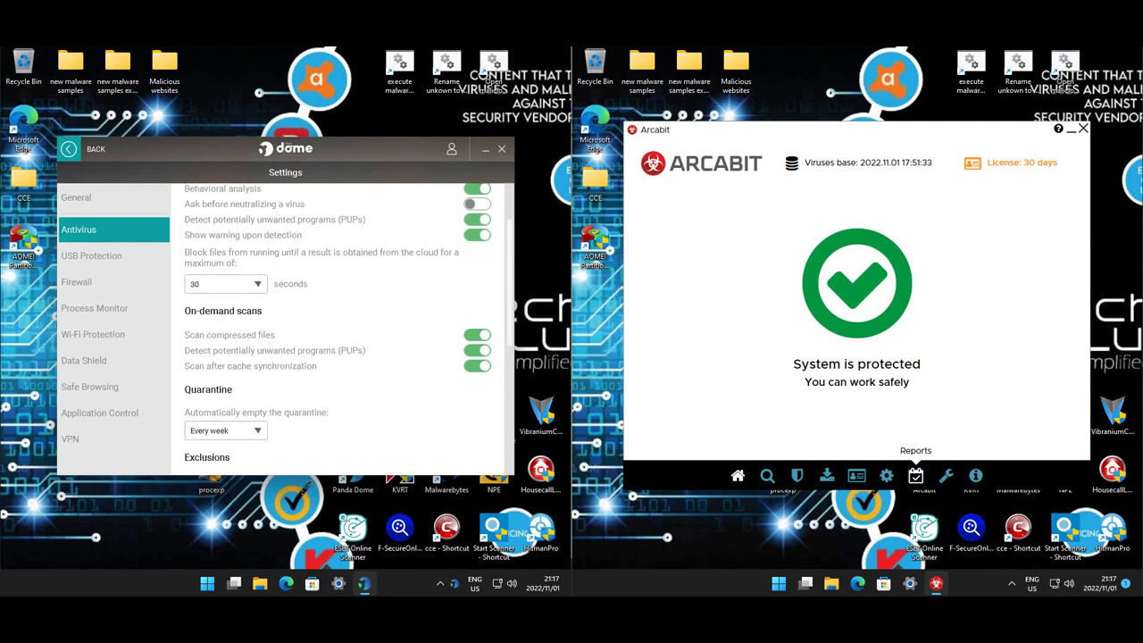
pyautogui.scroll(-3, 349, 326)
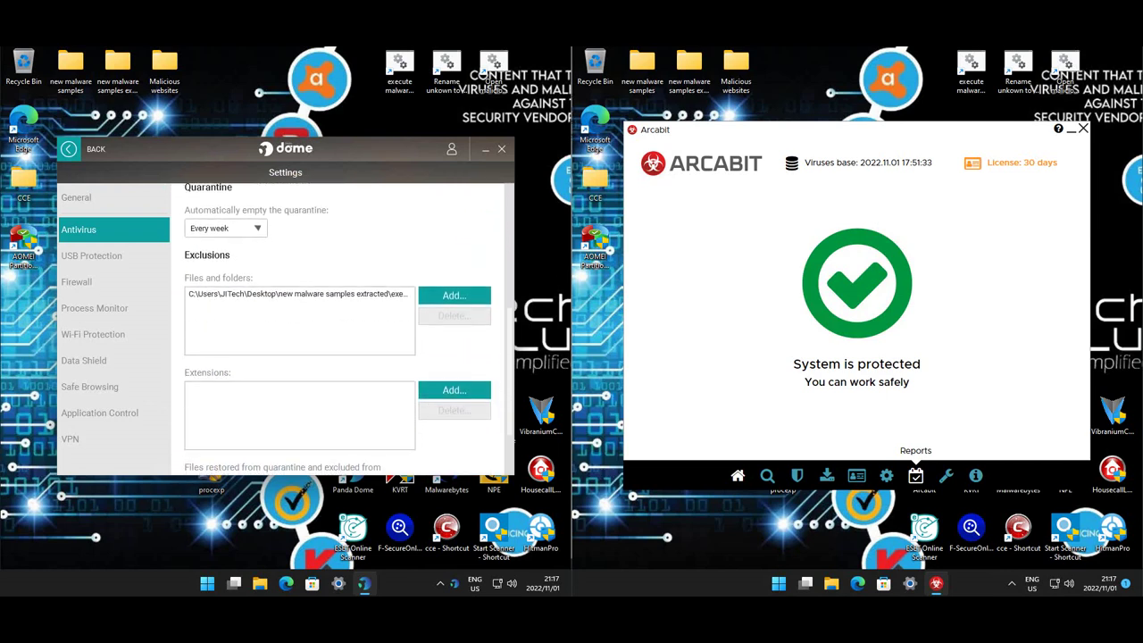
pyautogui.scroll(-2, 349, 326)
# Step: Review Panda Dome's USB Protection and Firewall settings, including the program control rules and network intrusion checks
pyautogui.click(91, 256)
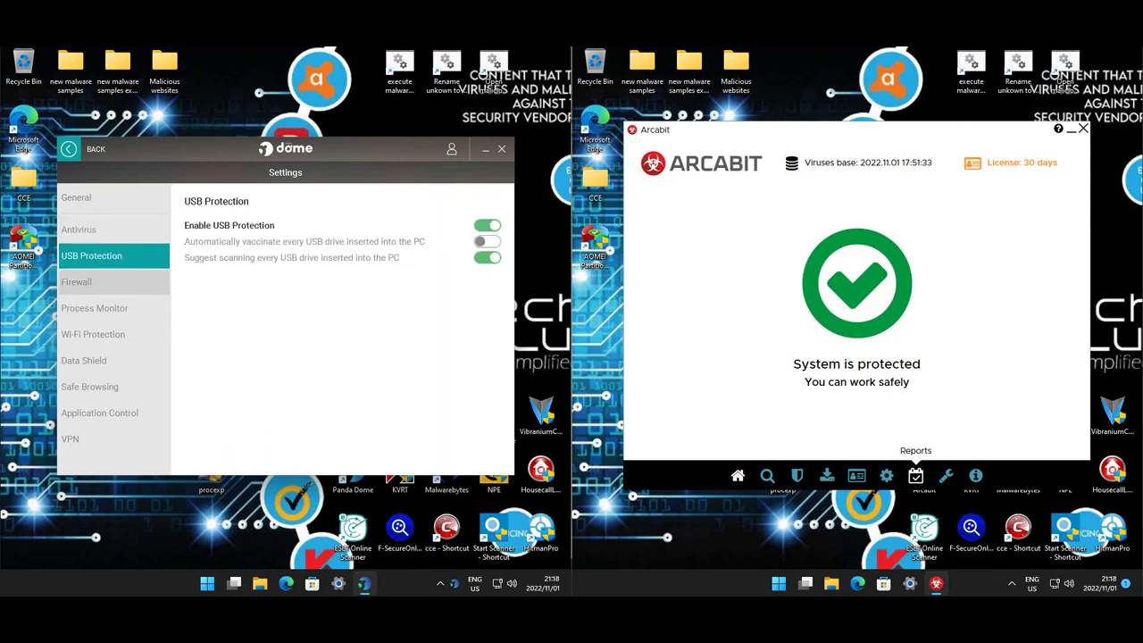
pyautogui.click(76, 282)
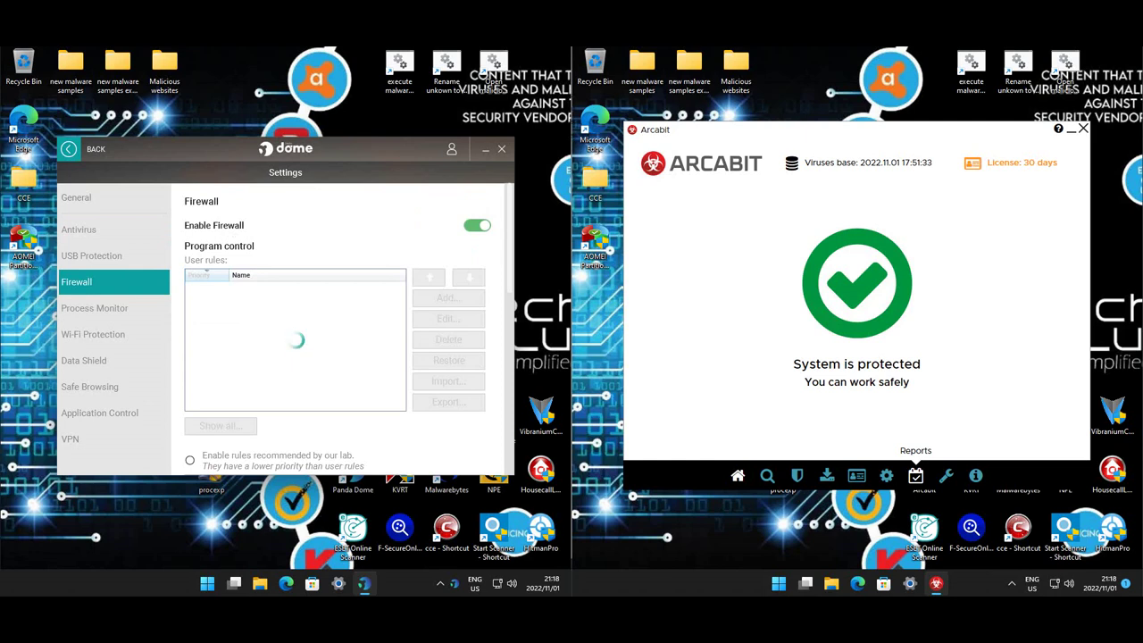
pyautogui.scroll(-5, 339, 331)
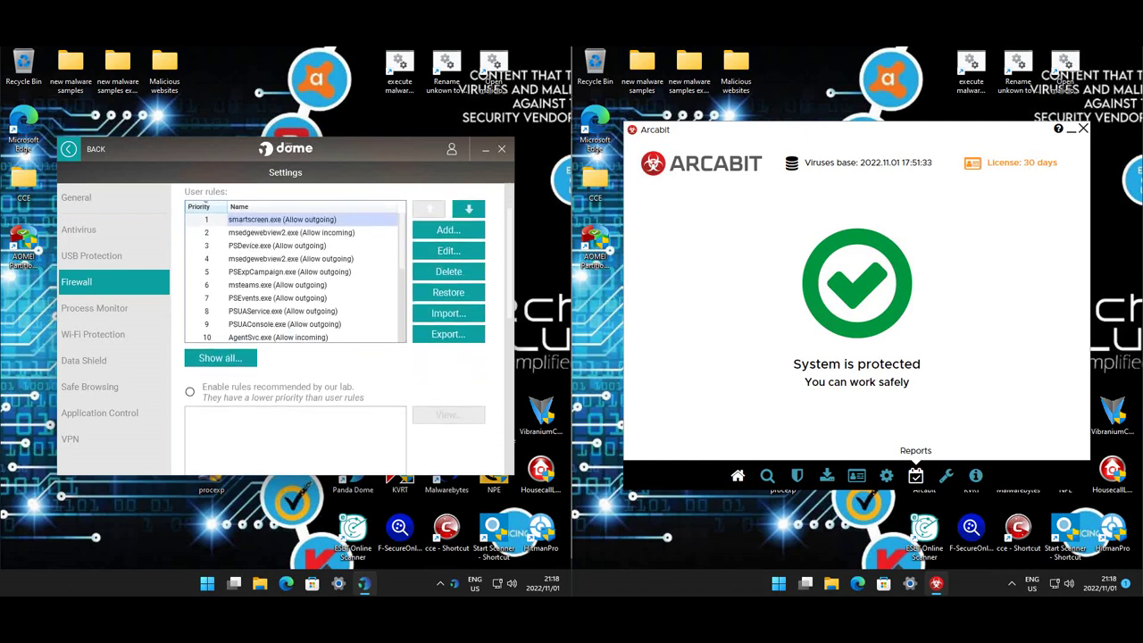
pyautogui.scroll(-3, 348, 329)
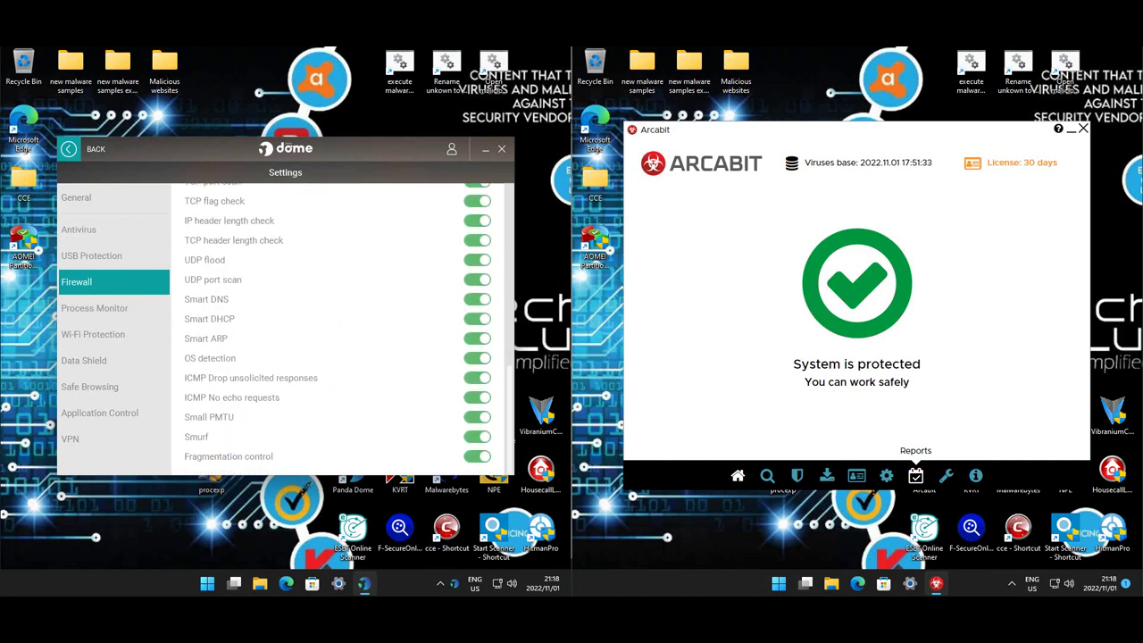
# Step: Review the Process Monitor, Wi-Fi Protection, Safe Browsing and Application Control settings, and enable Data Shield
pyautogui.click(114, 308)
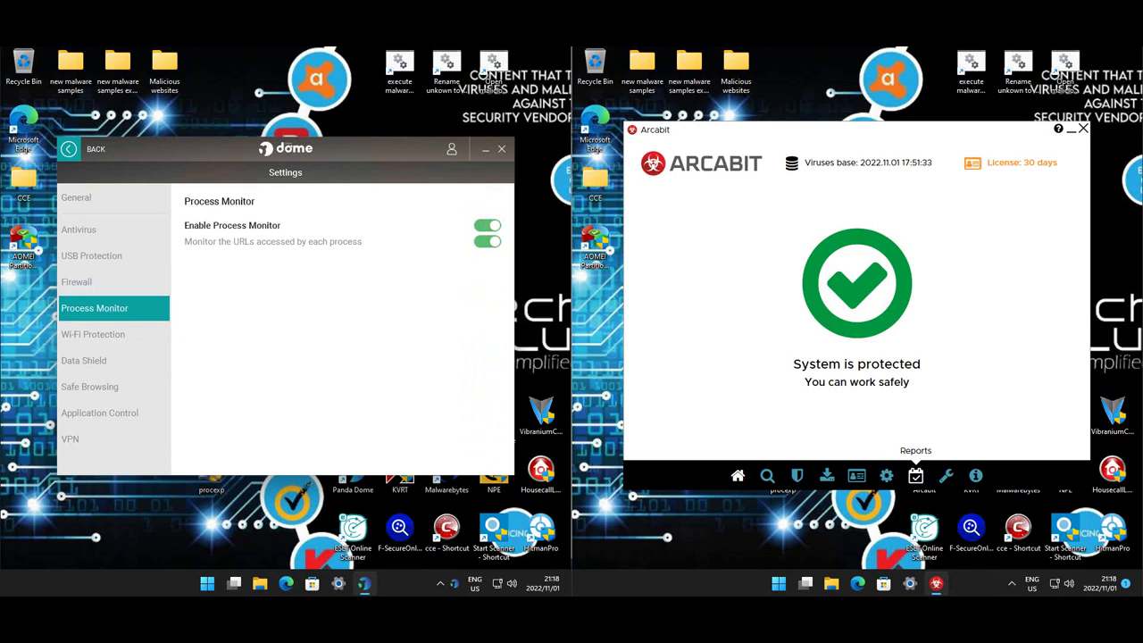
pyautogui.click(114, 334)
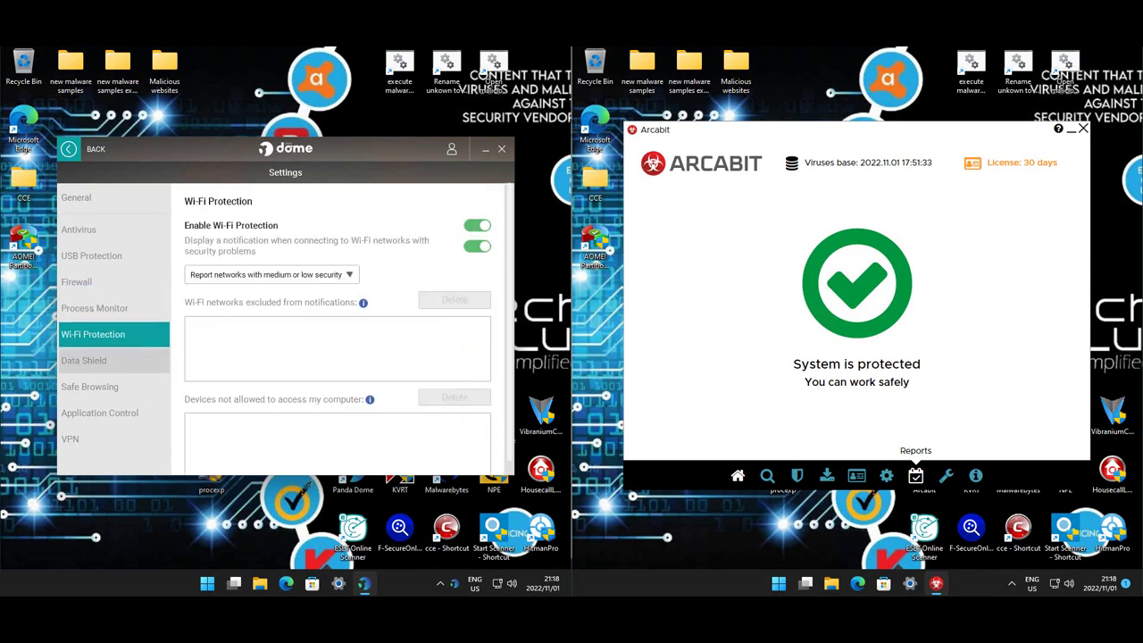
pyautogui.click(113, 360)
pyautogui.click(476, 225)
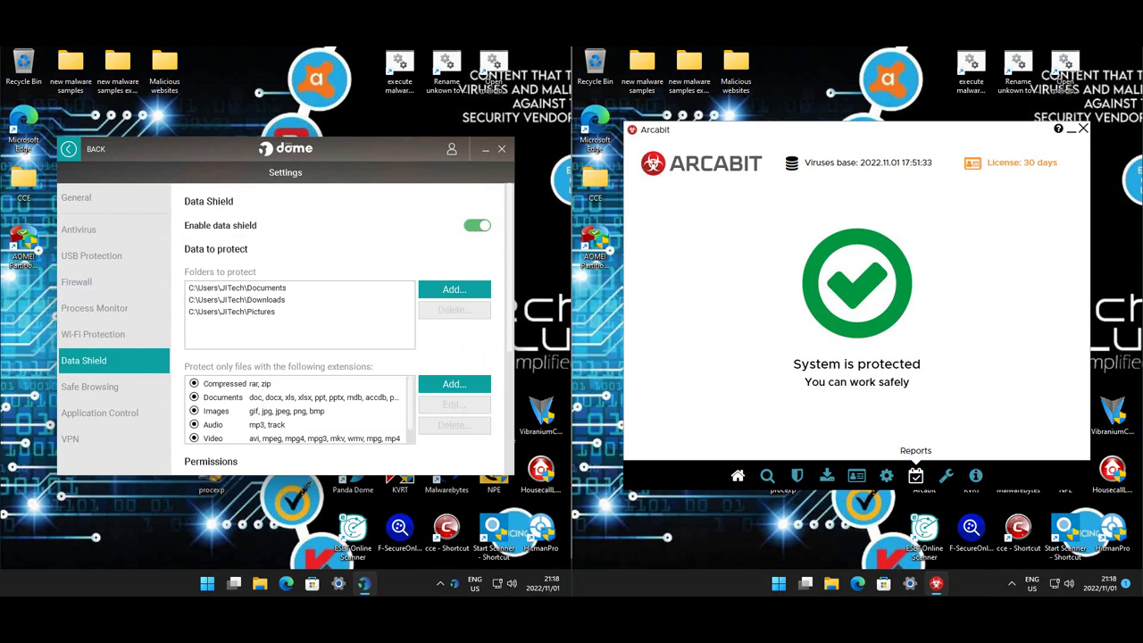
pyautogui.click(89, 386)
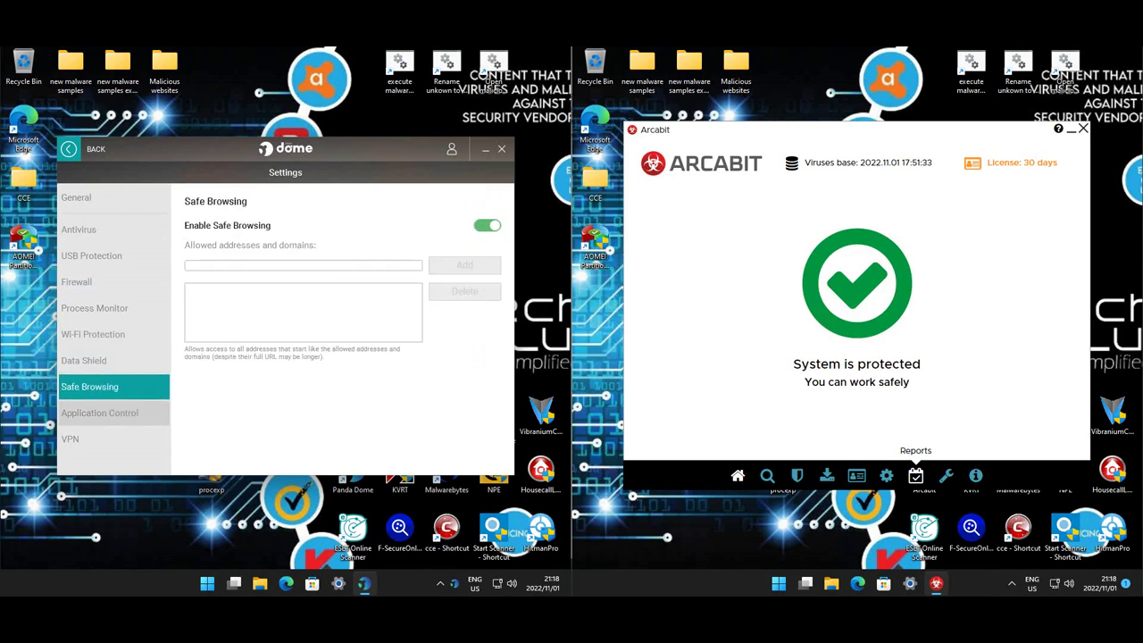
pyautogui.click(100, 413)
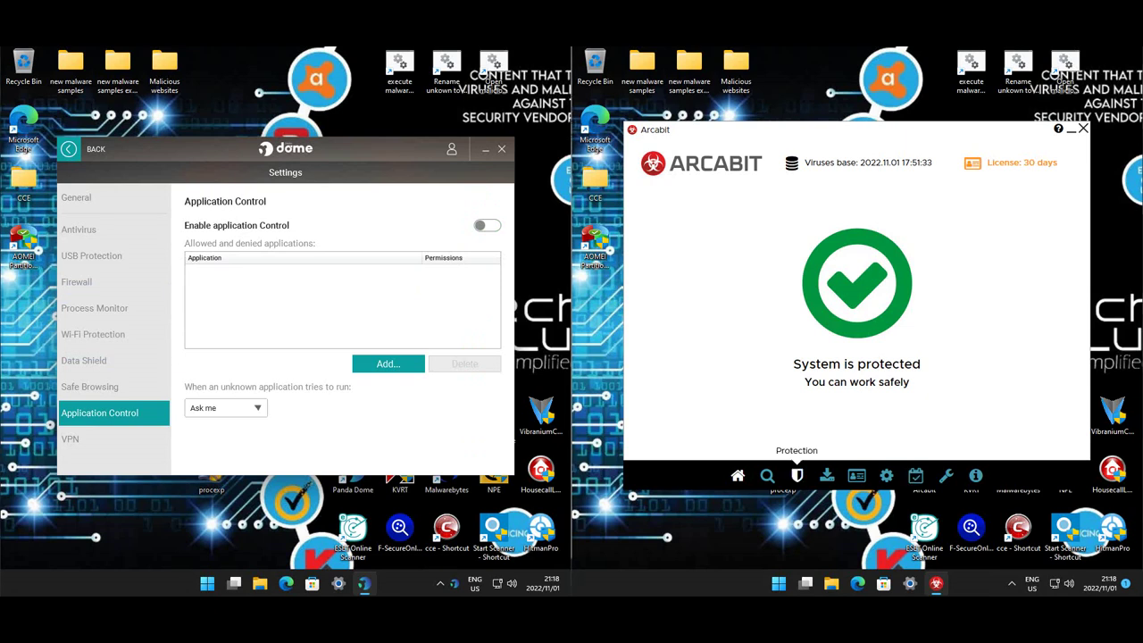
# Step: Switch to Arcabit and review its protection modules and the anti-virus, SafeStorage, mail and browser protection settings
pyautogui.click(796, 475)
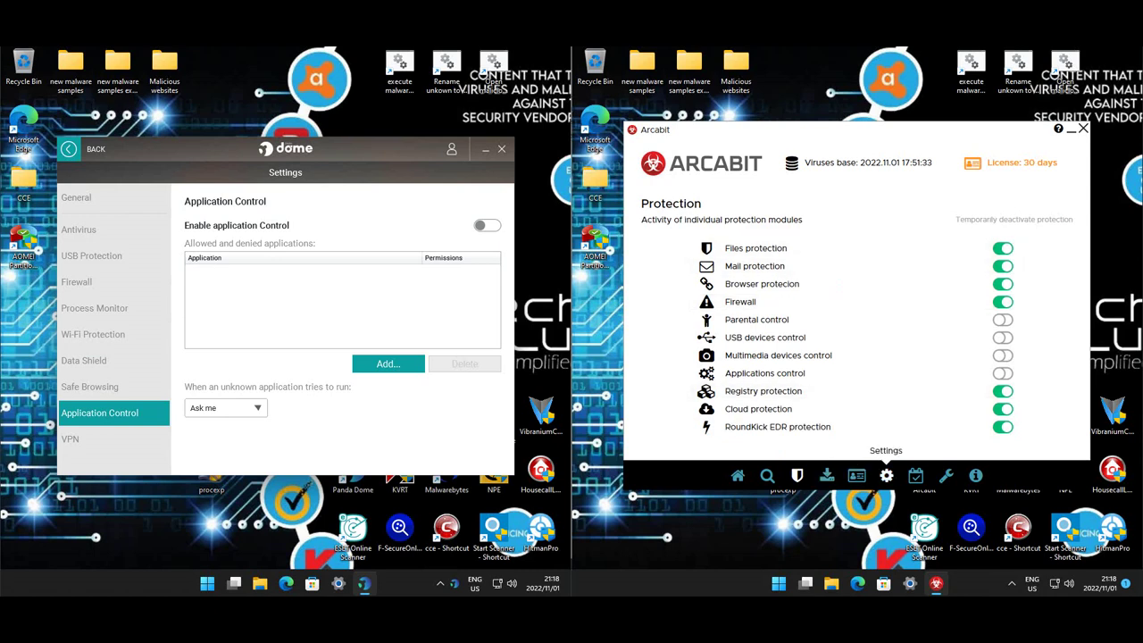
pyautogui.click(886, 475)
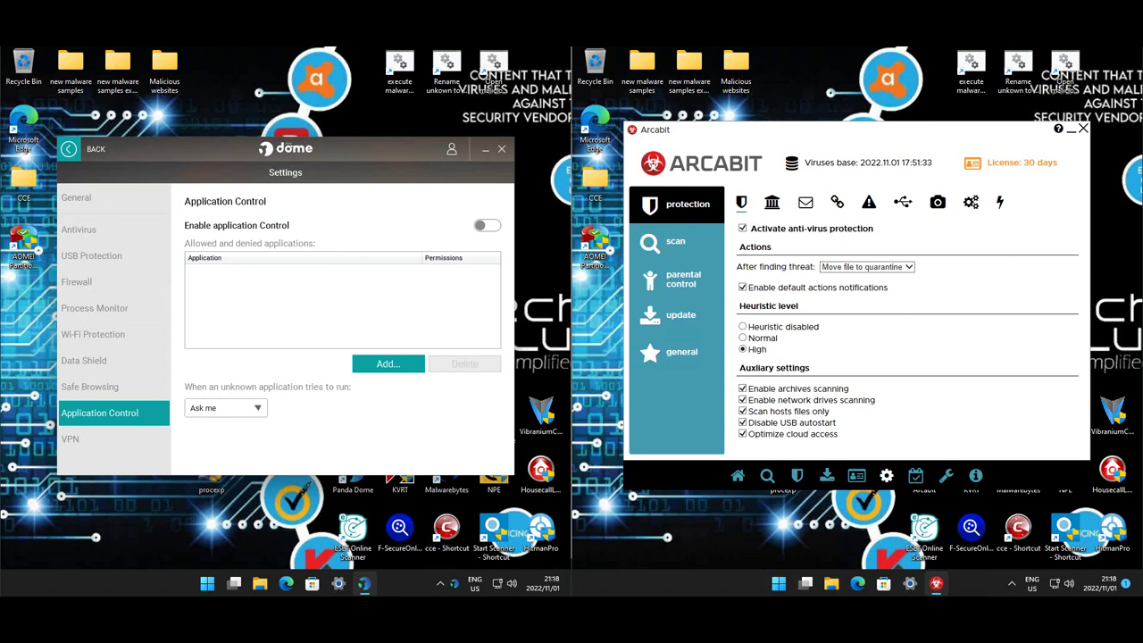
pyautogui.click(771, 202)
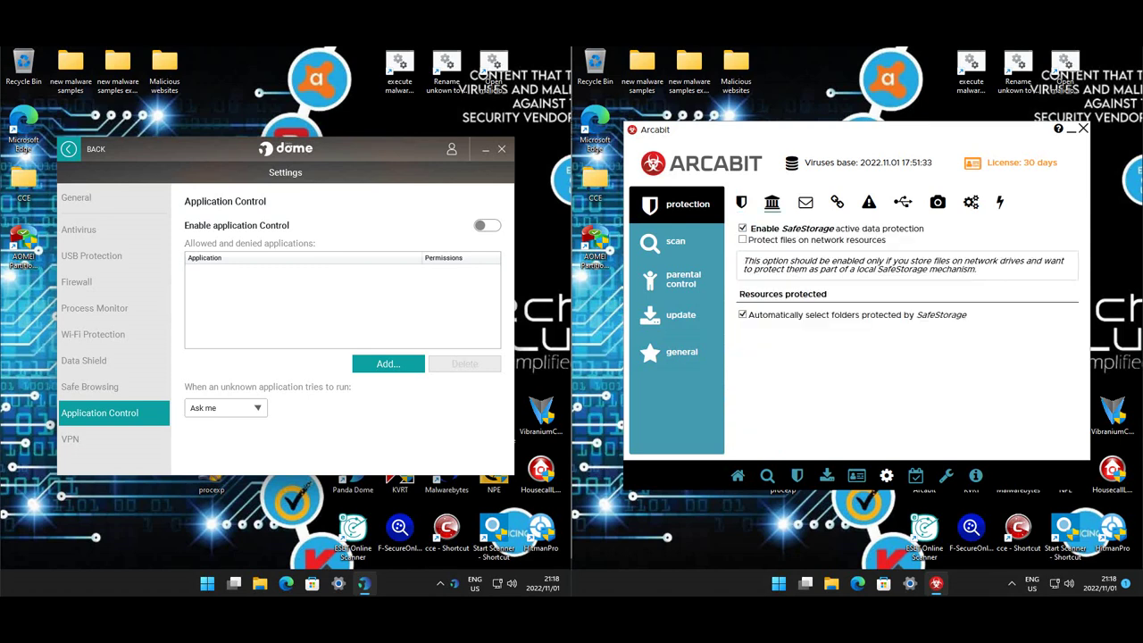
pyautogui.click(806, 202)
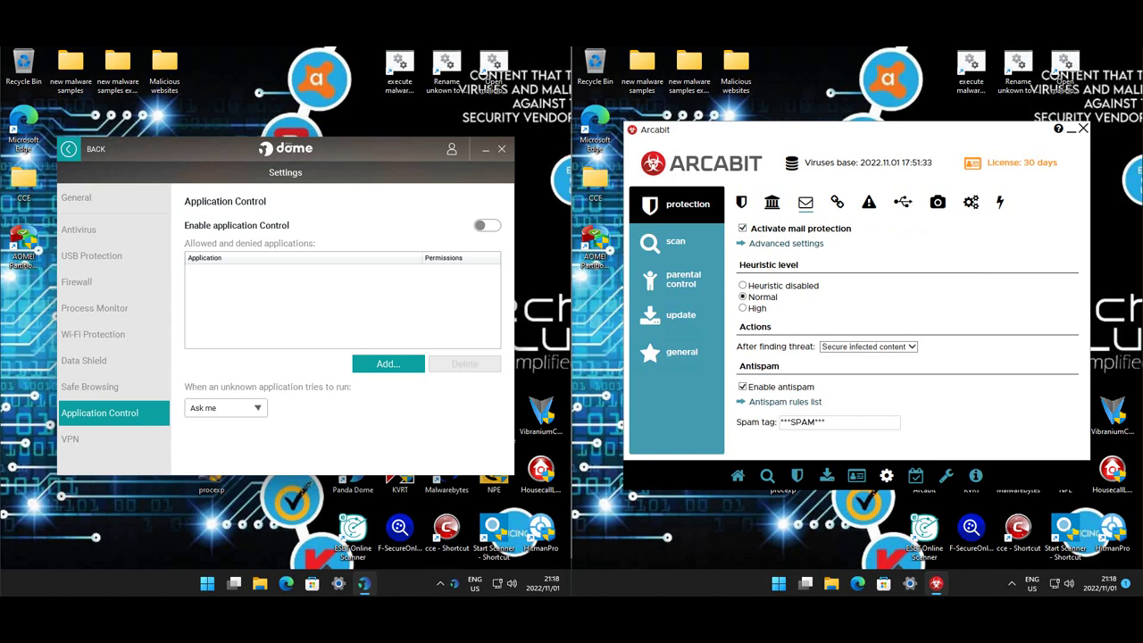
pyautogui.click(837, 202)
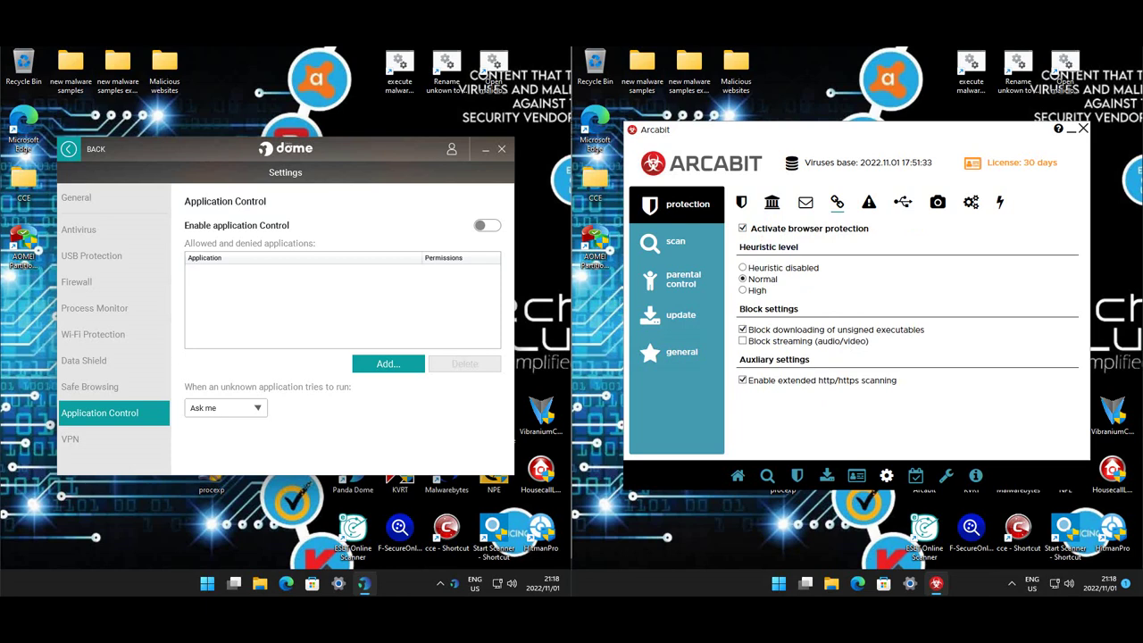
# Step: Review Arcabit's firewall, USB device, media device, Application Control and RoundKick EDR settings, and return to the protection module overview
pyautogui.click(868, 202)
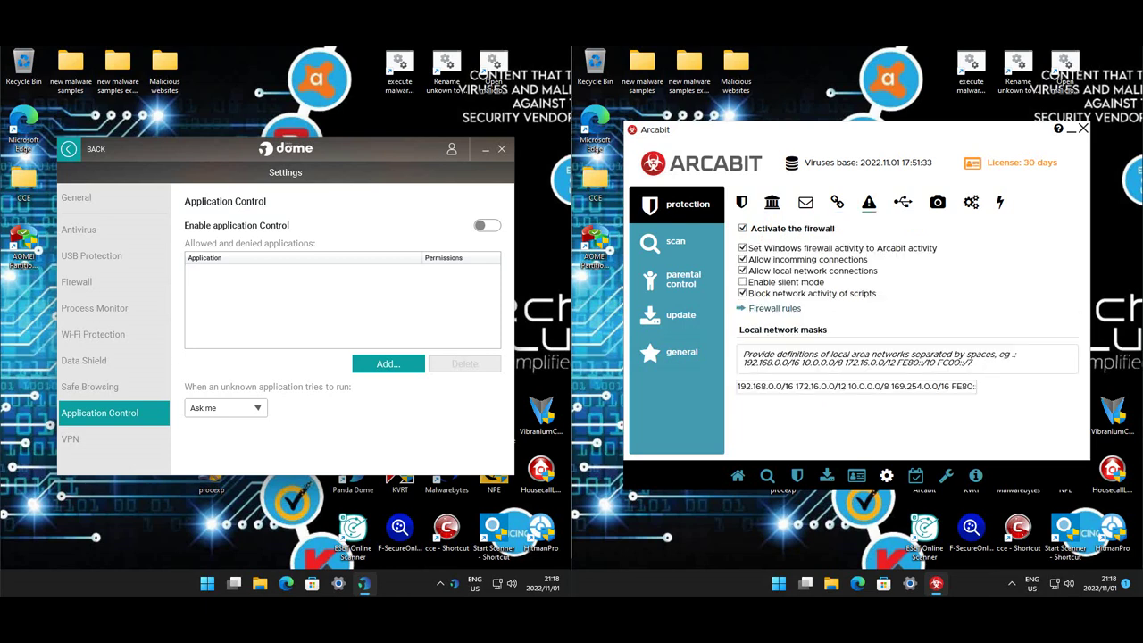
pyautogui.click(903, 202)
pyautogui.click(937, 202)
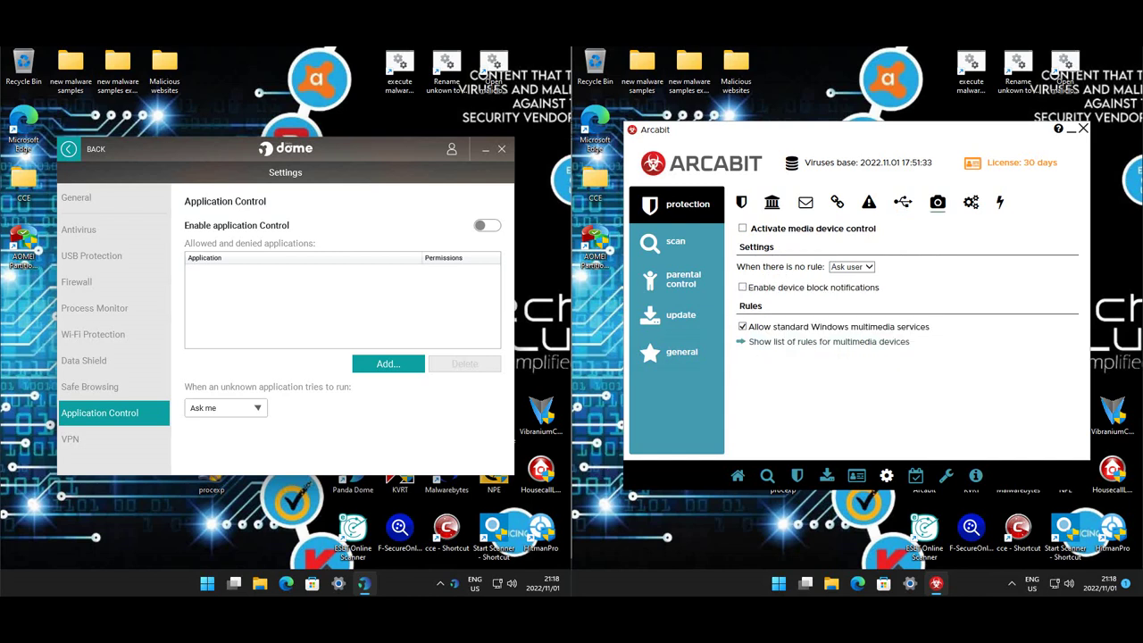
pyautogui.click(971, 202)
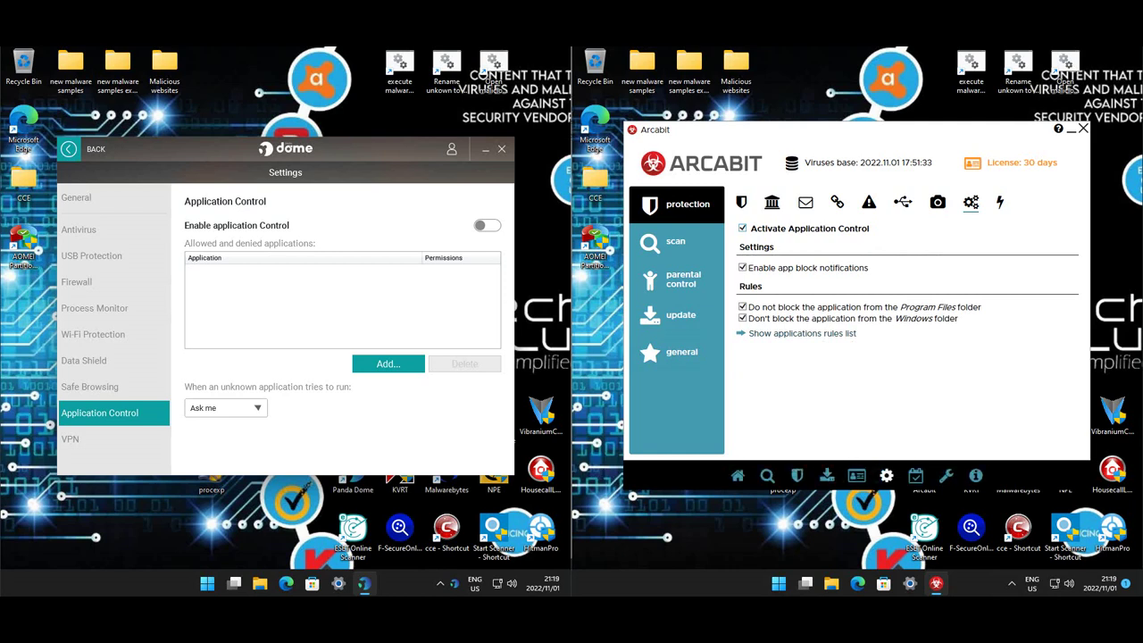
pyautogui.click(1000, 202)
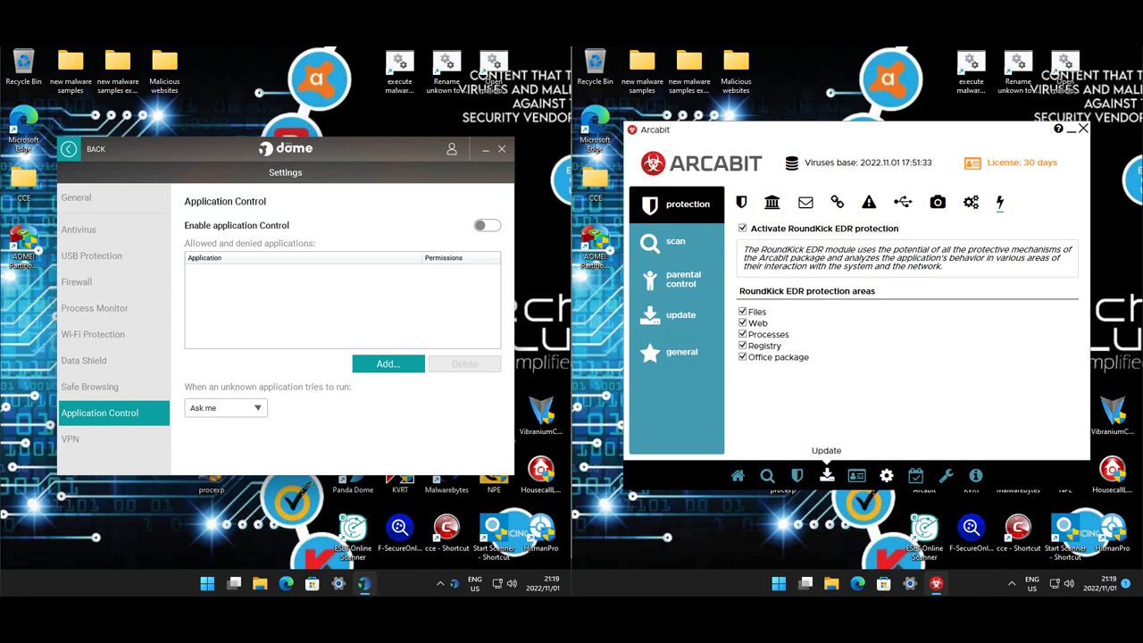
pyautogui.click(798, 475)
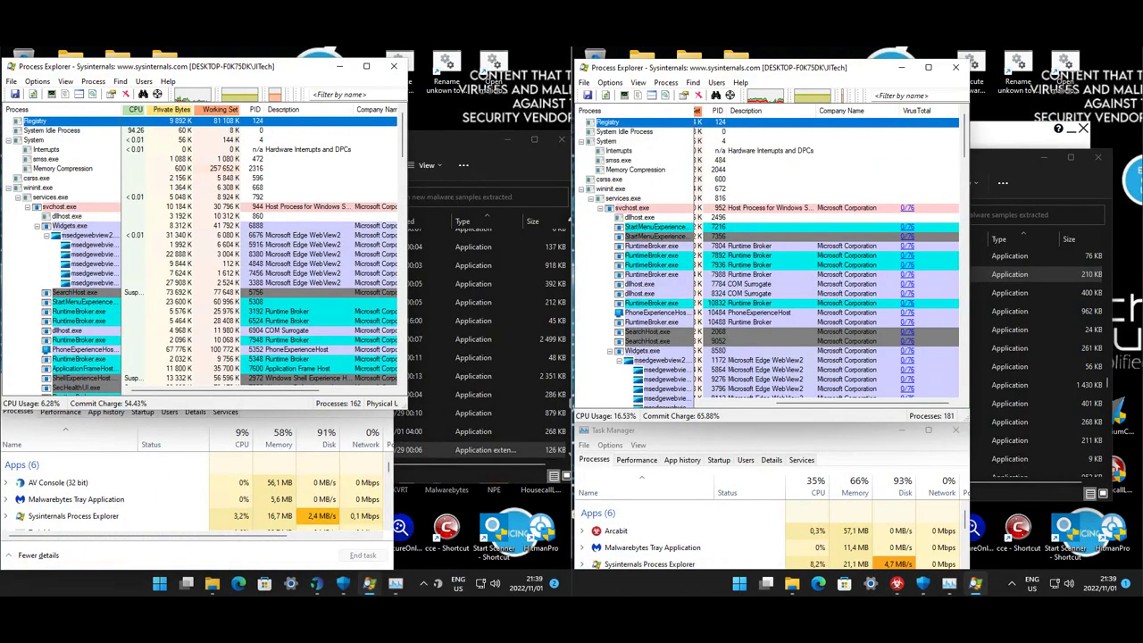
# Step: Bring forward and close the "new malware samples extracted" folder window on both desktops
pyautogui.hotkey('alt', 'Tab')
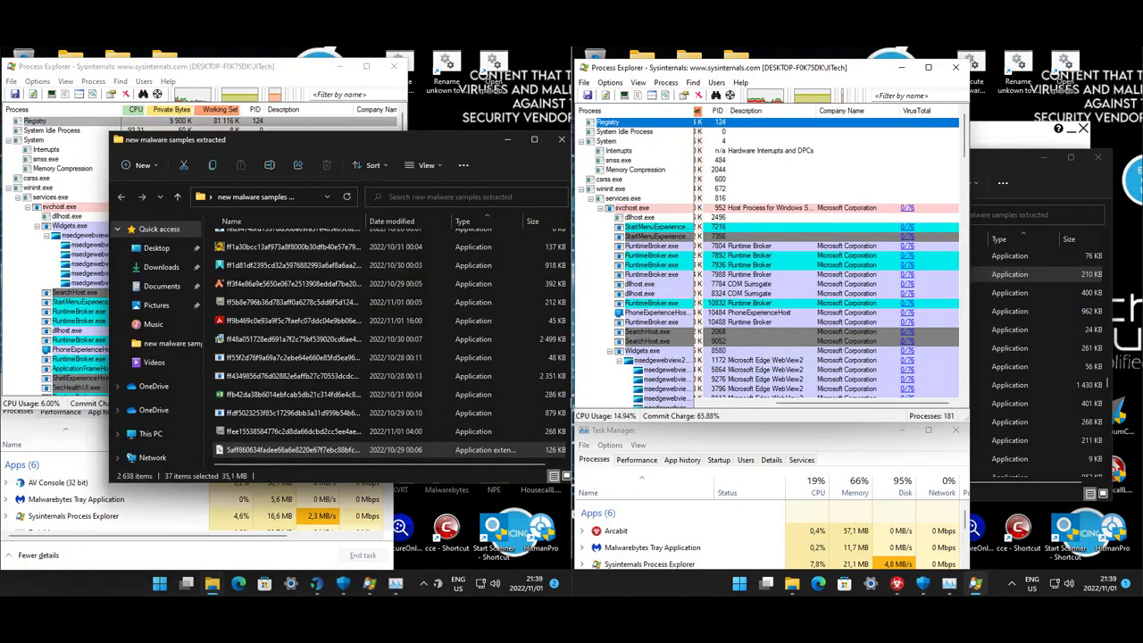
pyautogui.hotkey('alt', 'Tab')
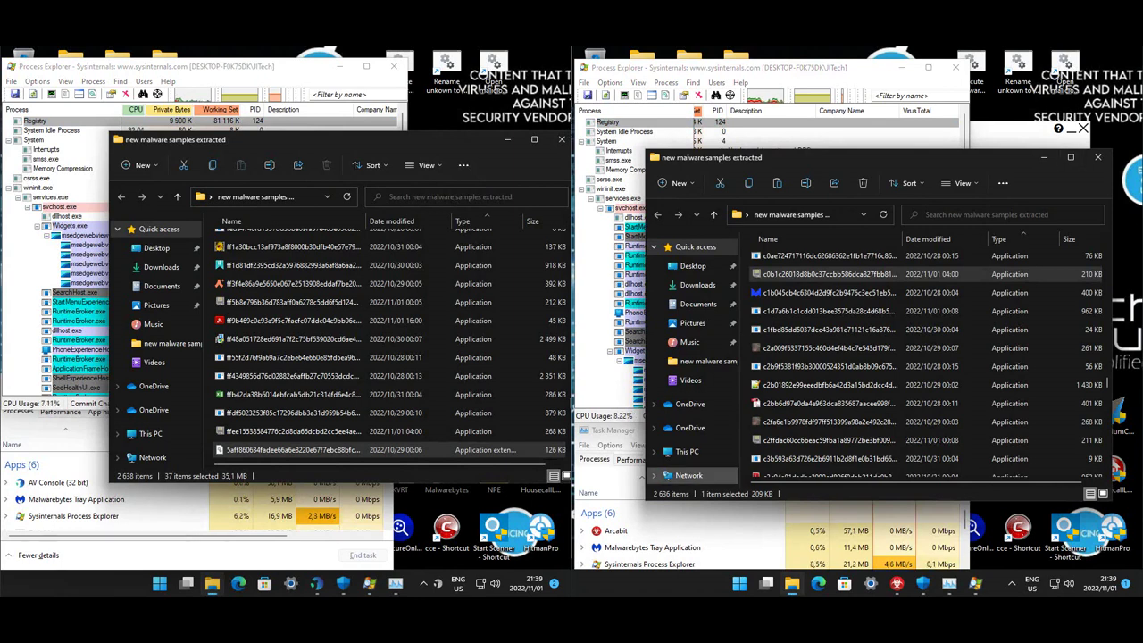
pyautogui.click(826, 367)
pyautogui.click(290, 283)
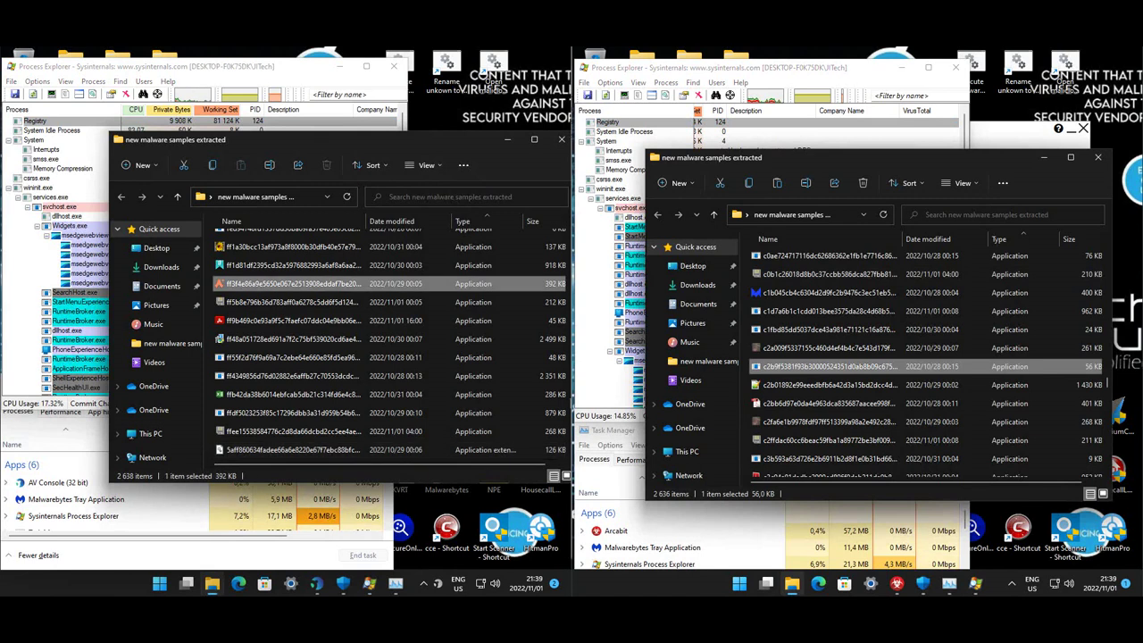
pyautogui.click(561, 140)
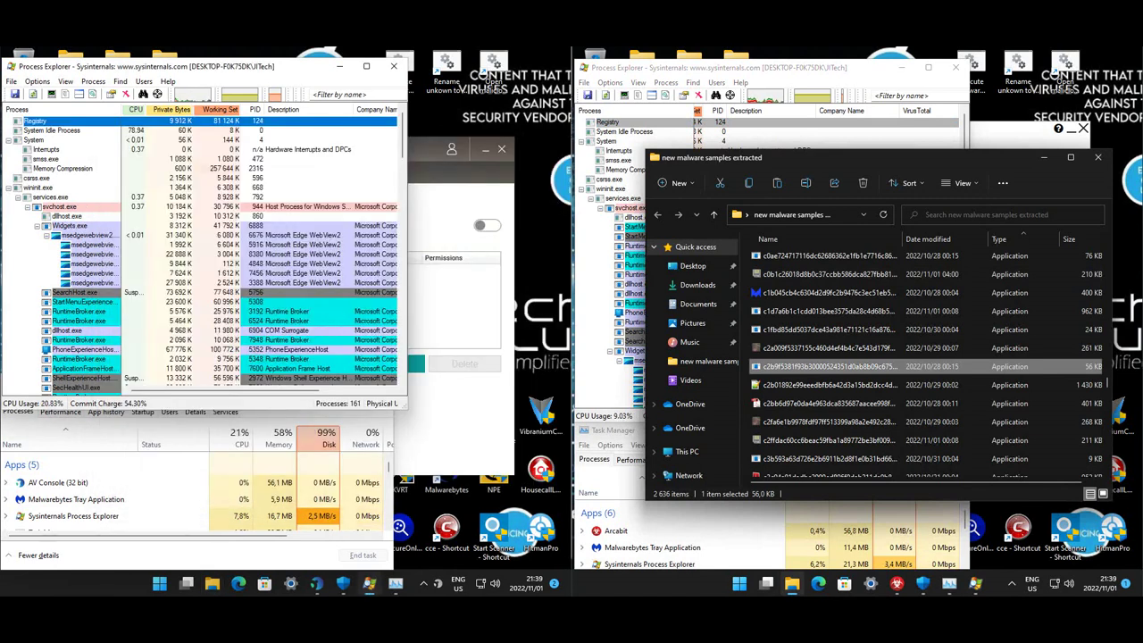
pyautogui.click(1098, 158)
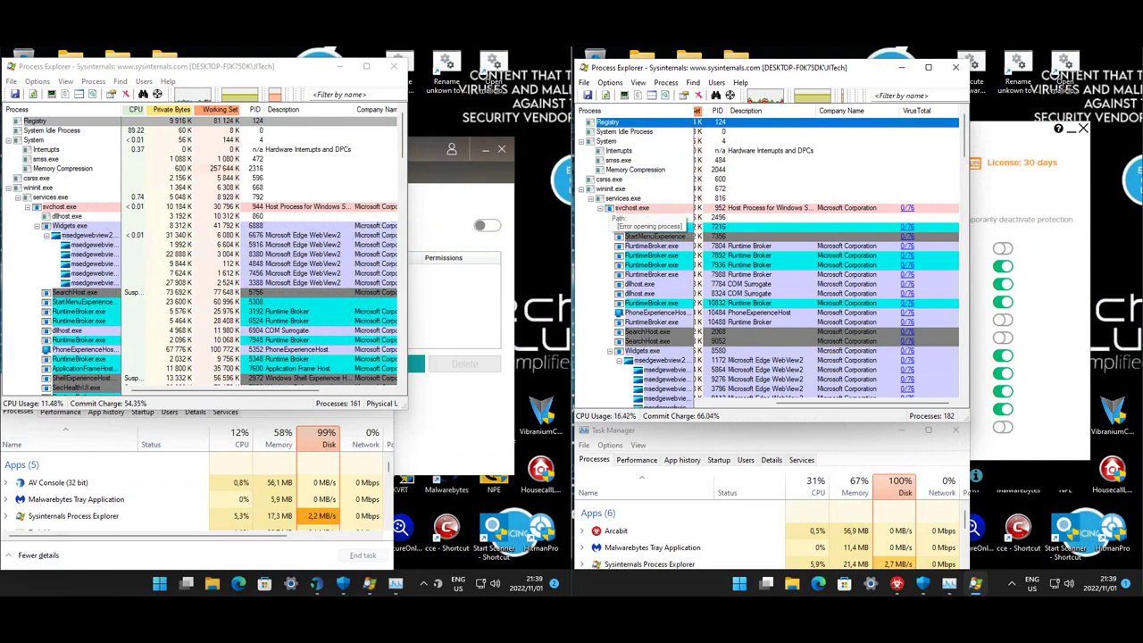
# Step: Bring Panda Dome and Arcabit to the front and start a manual update in each
pyautogui.click(317, 584)
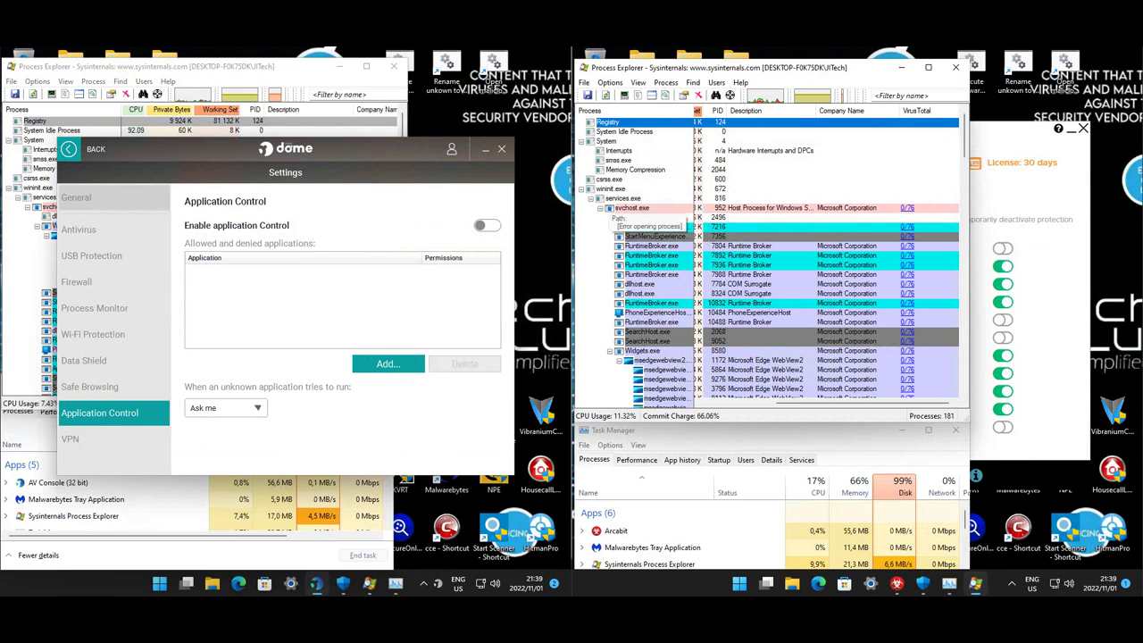
pyautogui.click(897, 584)
pyautogui.click(113, 198)
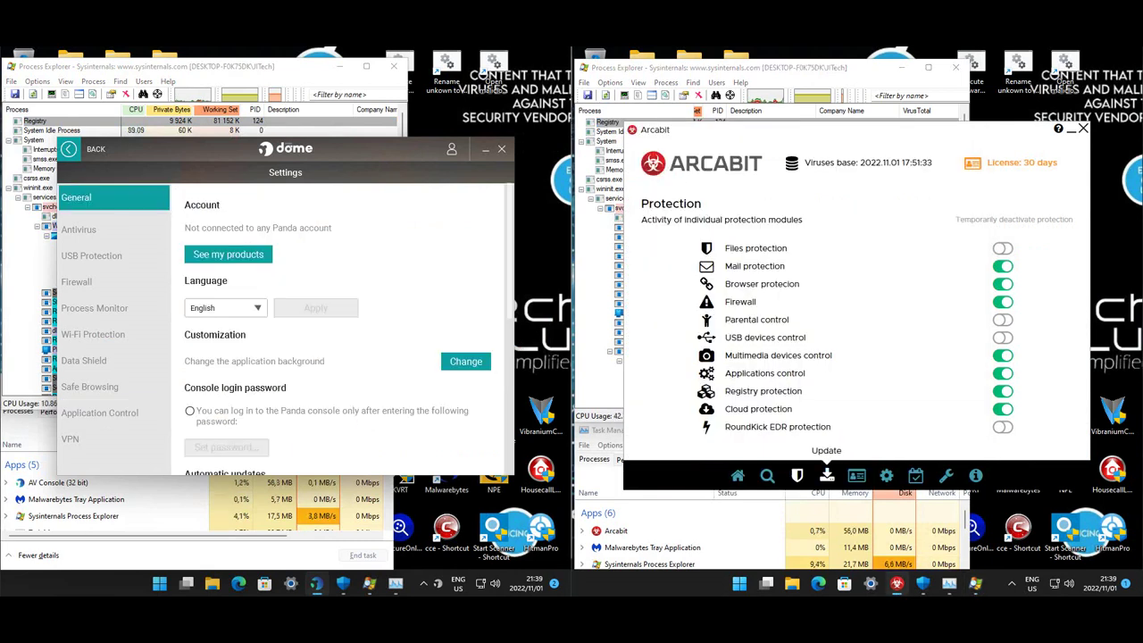
pyautogui.click(827, 475)
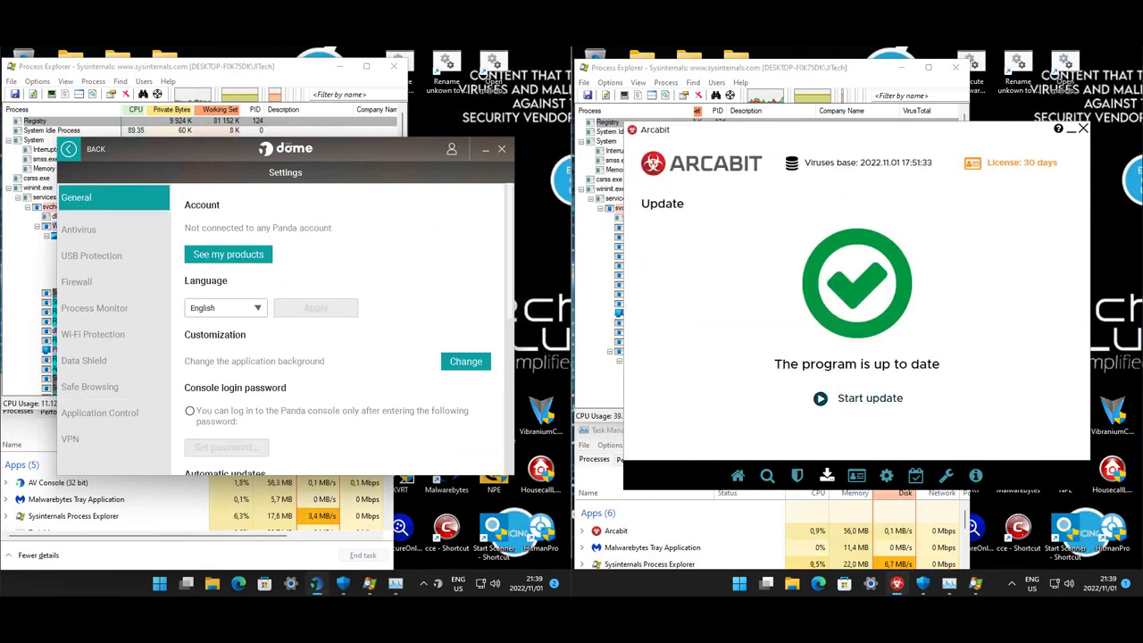
pyautogui.click(857, 397)
pyautogui.scroll(-5, 348, 328)
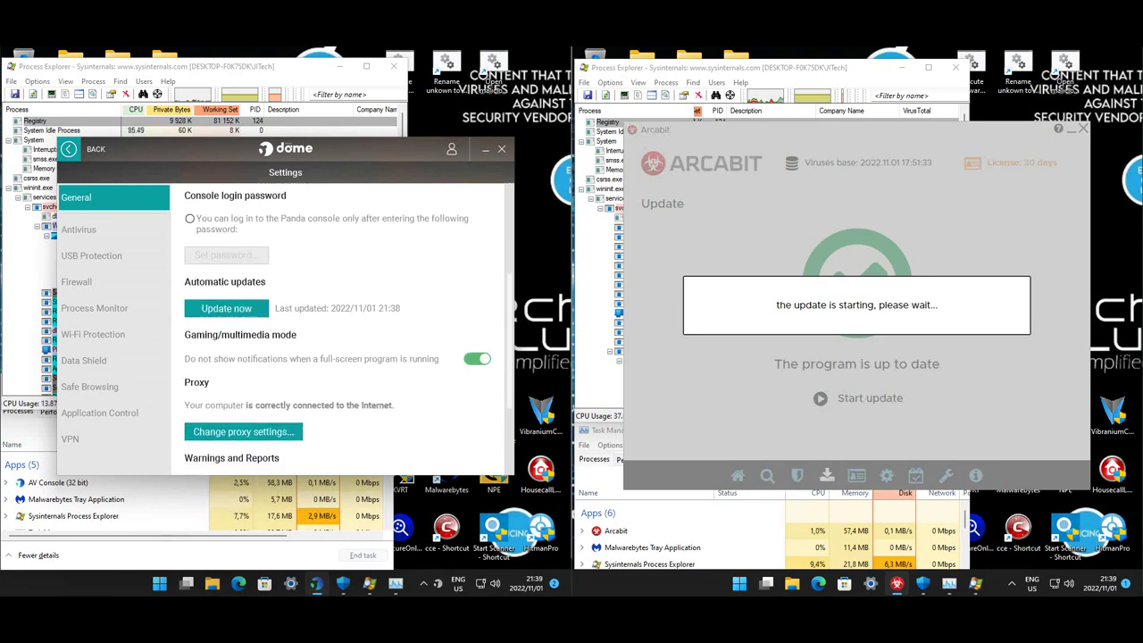
pyautogui.click(226, 288)
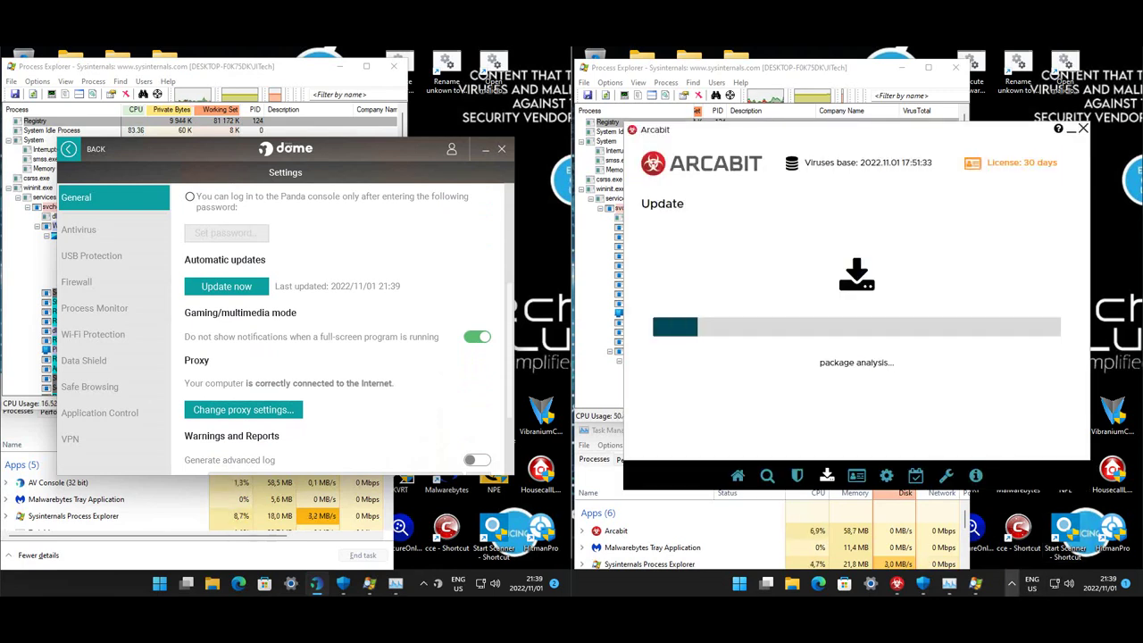
pyautogui.click(1012, 583)
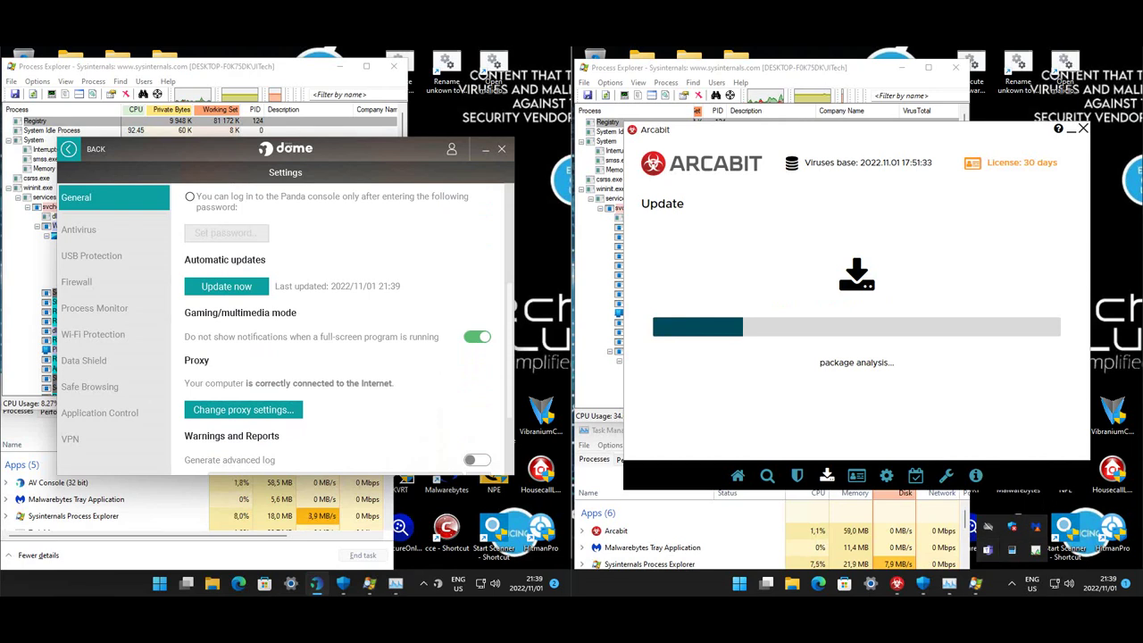
pyautogui.press('Escape')
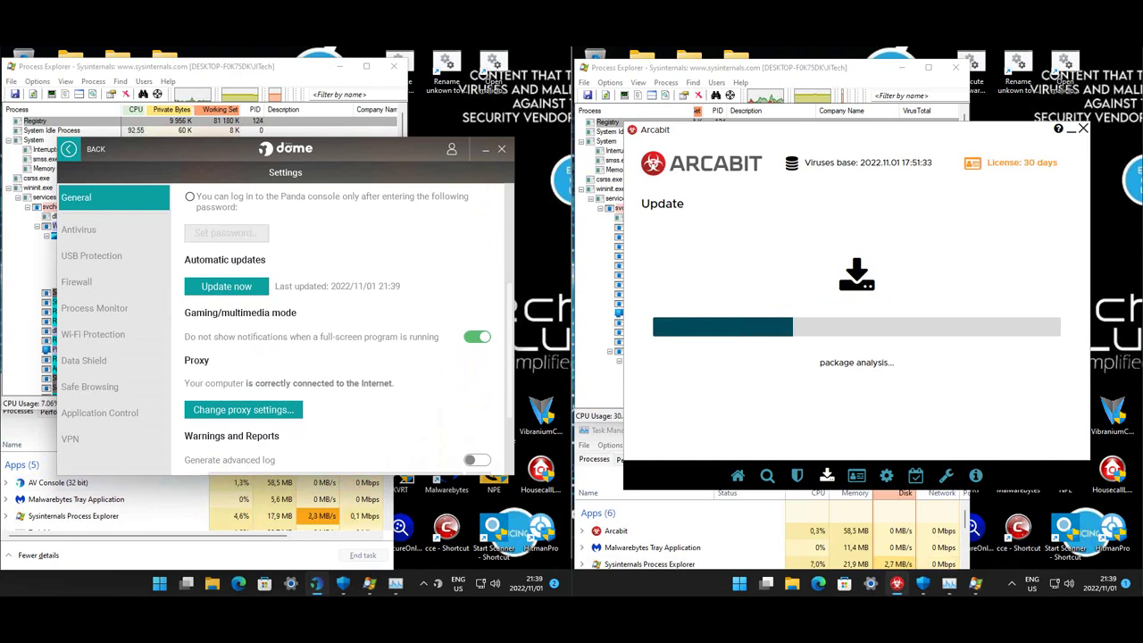
# Step: Return to the beginning of Panda Dome's General settings and turn its antivirus protection on
pyautogui.scroll(5, 339, 330)
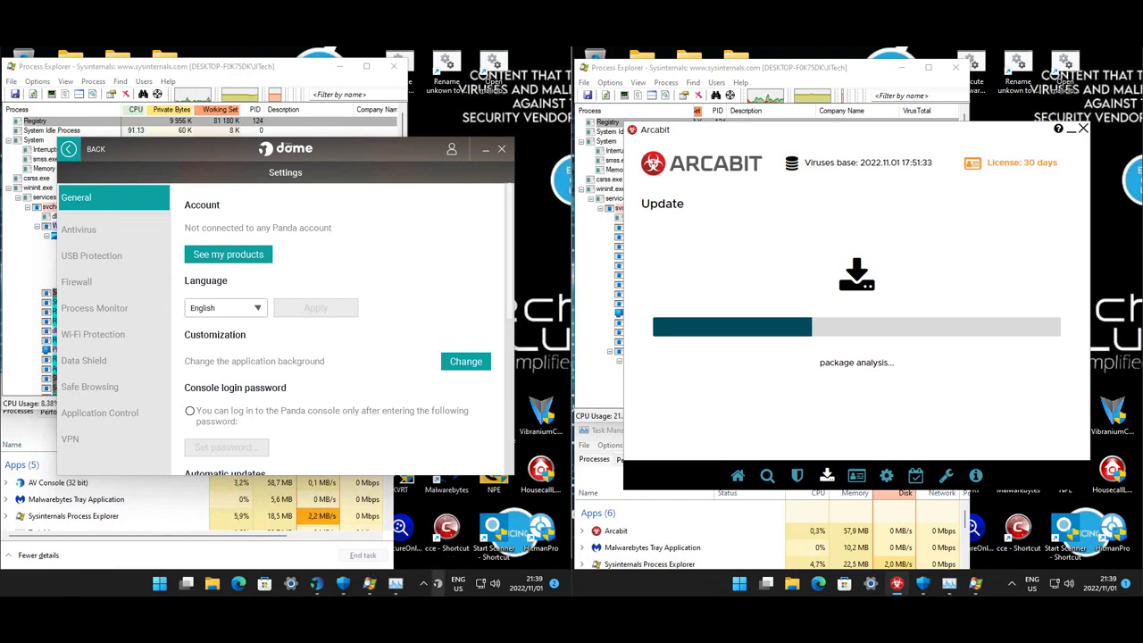
pyautogui.rightClick(438, 584)
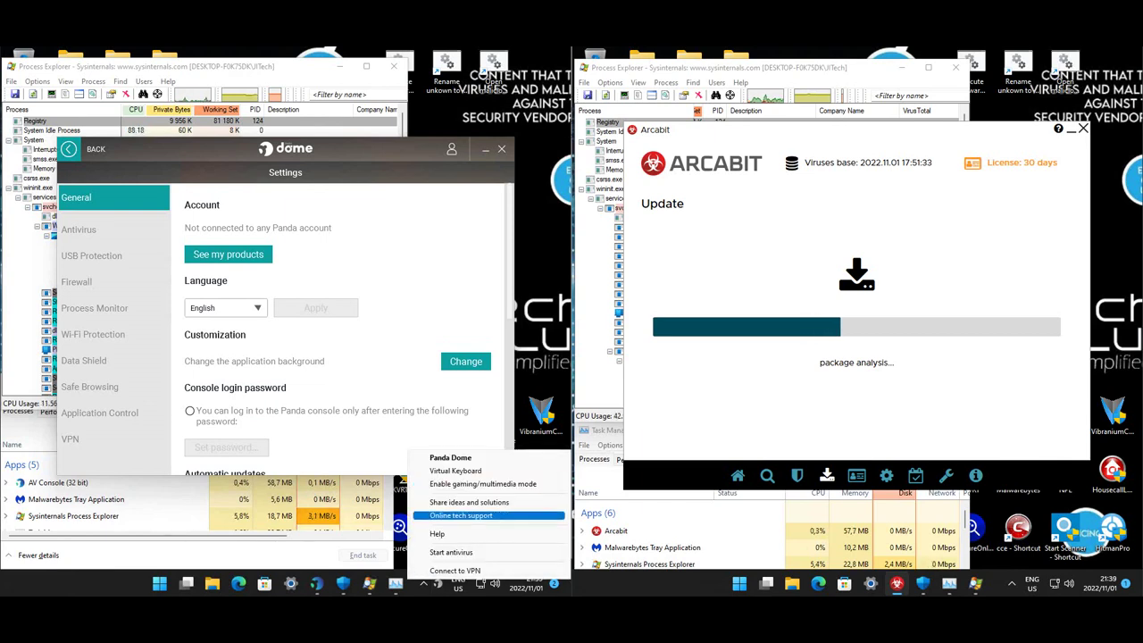
pyautogui.click(451, 552)
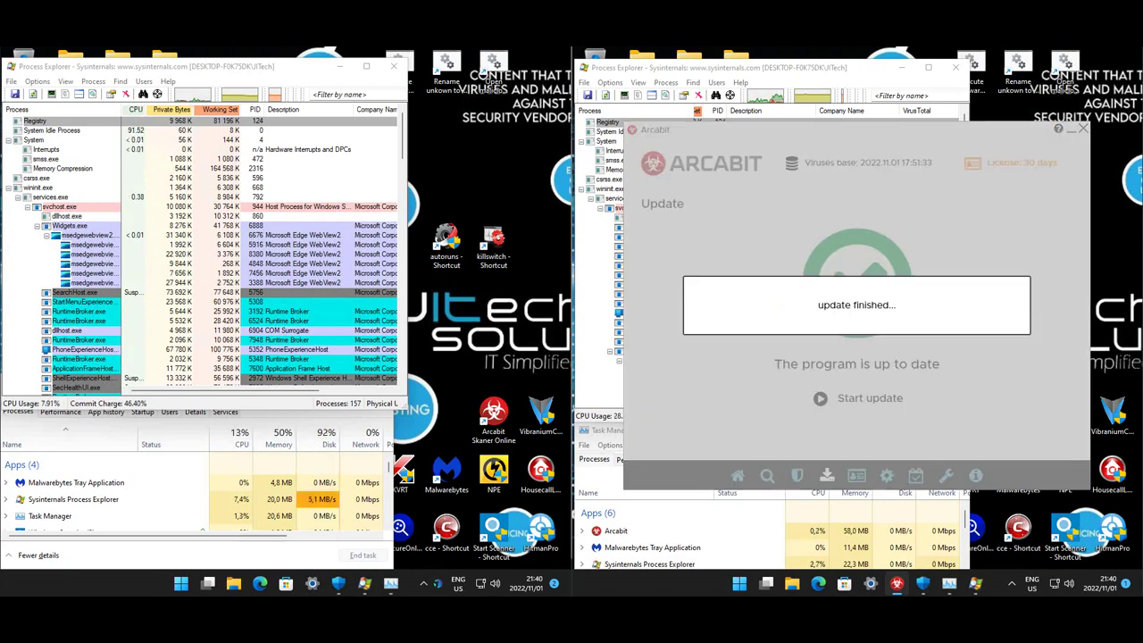
# Step: Enable RoundKick EDR protection and Files protection in Arcabit, and return to its start page
pyautogui.click(796, 475)
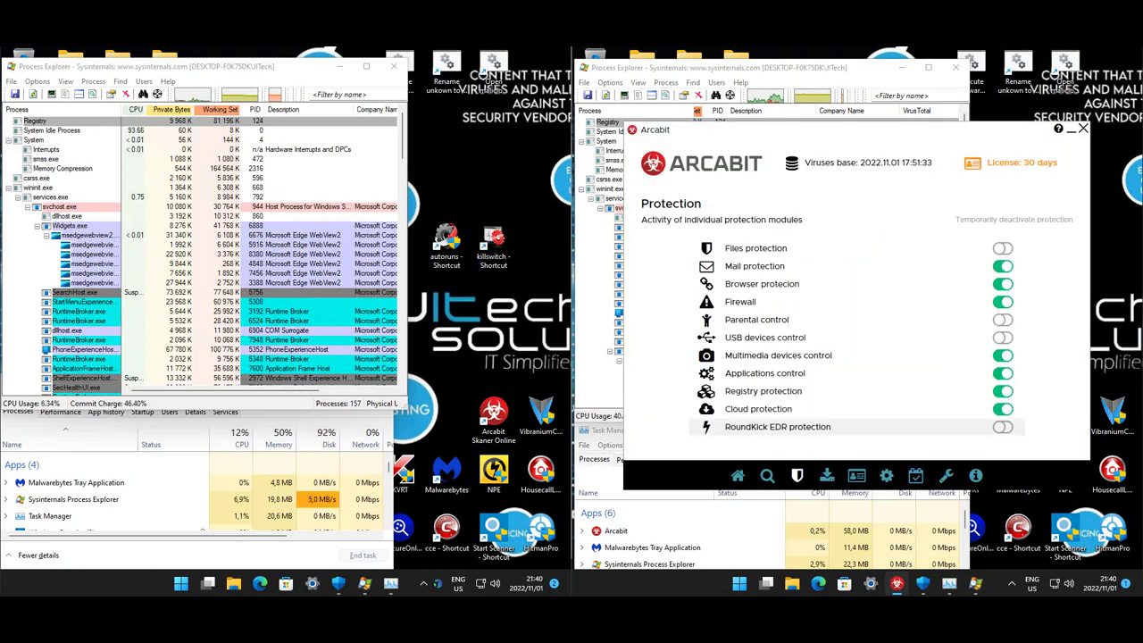
pyautogui.click(1003, 427)
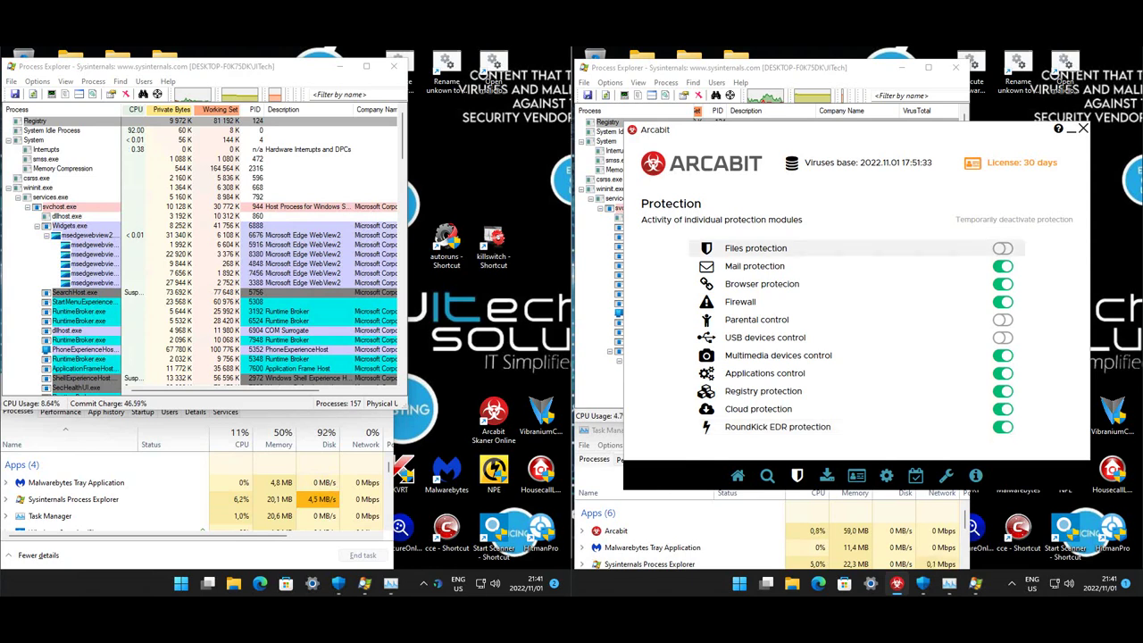
pyautogui.click(1003, 248)
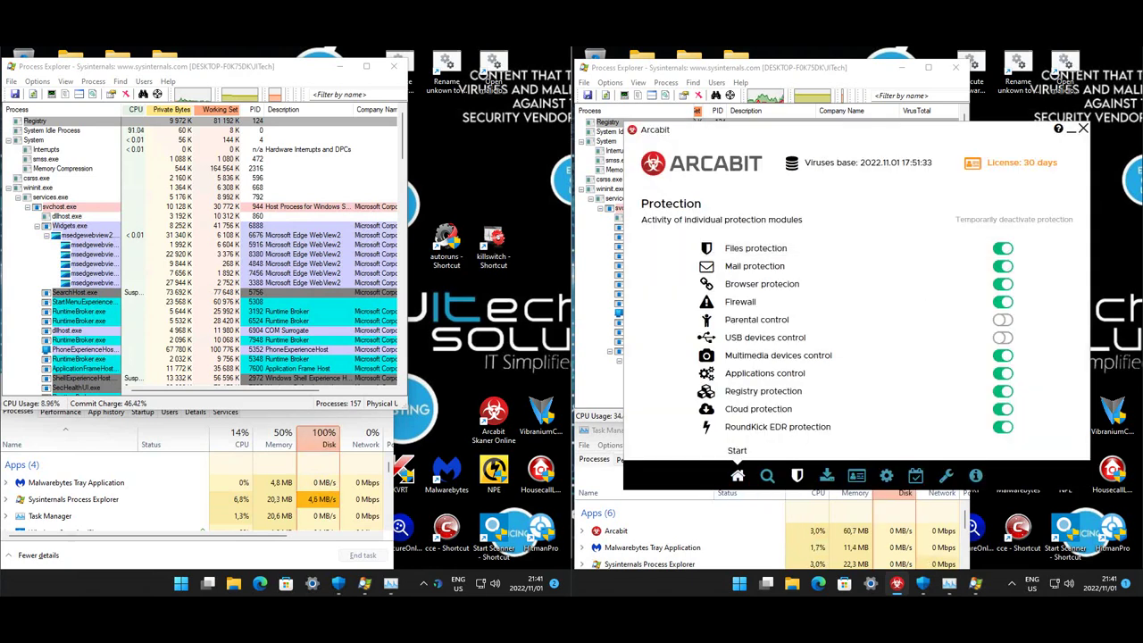
pyautogui.click(738, 475)
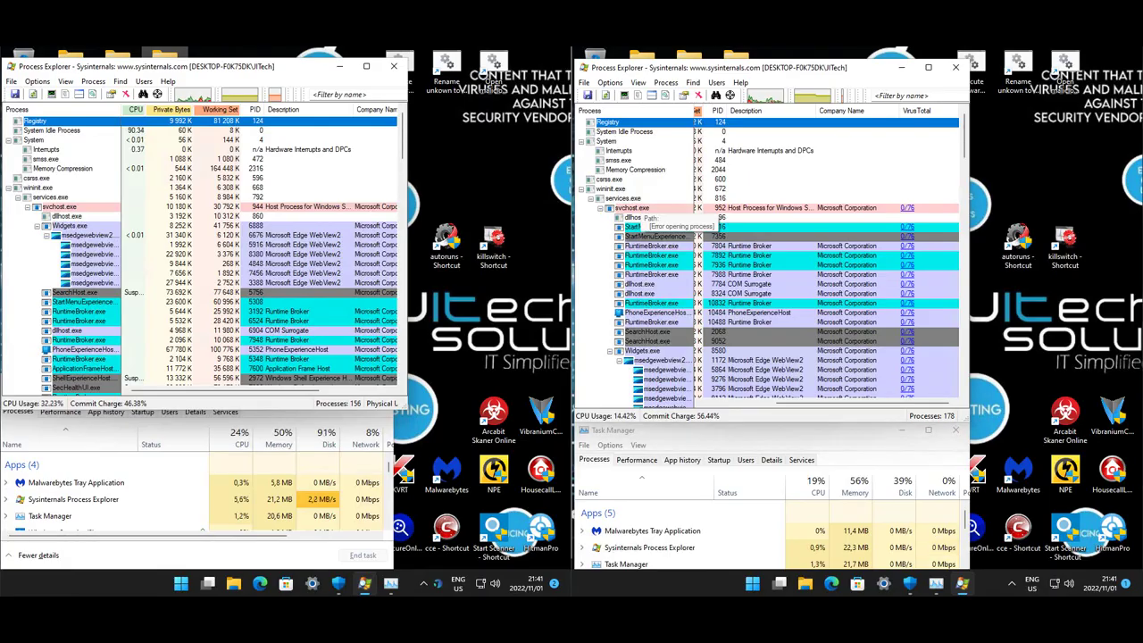
# Step: Run the "Open malicious websites" shortcut on both desktops and sort the Arcabit desktop's Task Manager processes by disk usage
pyautogui.click(1065, 72)
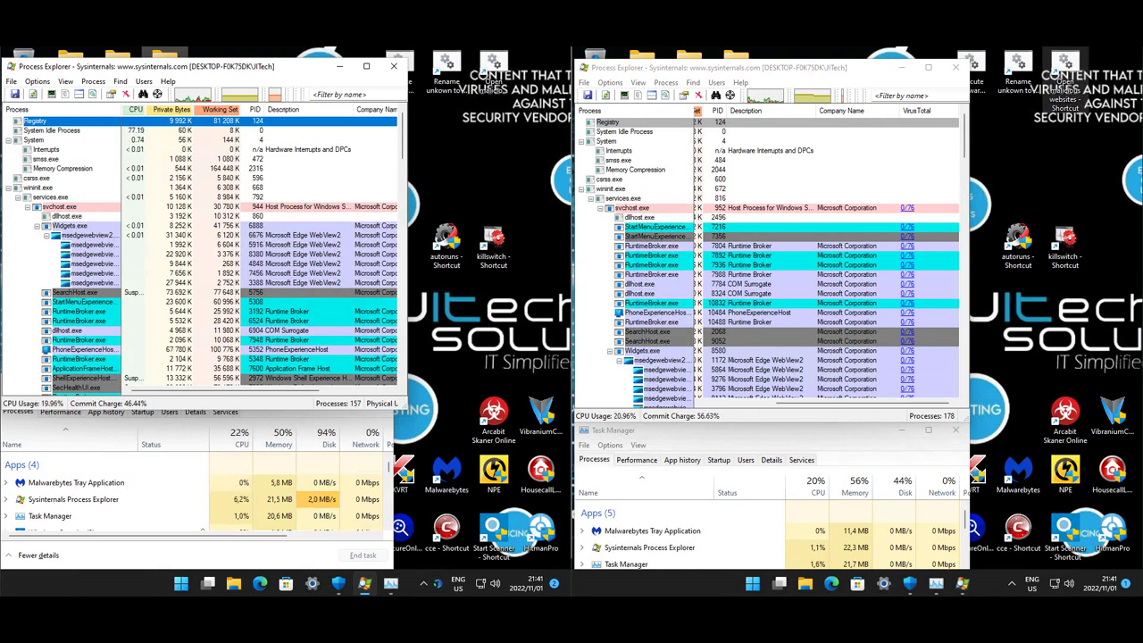
pyautogui.click(493, 71)
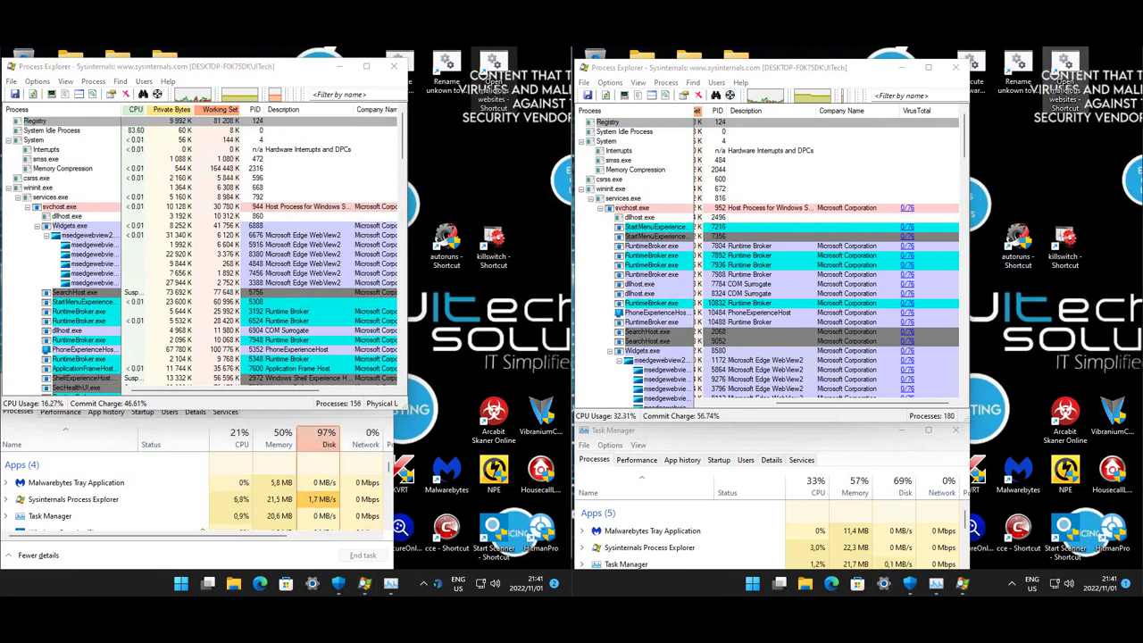
pyautogui.doubleClick(1064, 72)
pyautogui.click(492, 72)
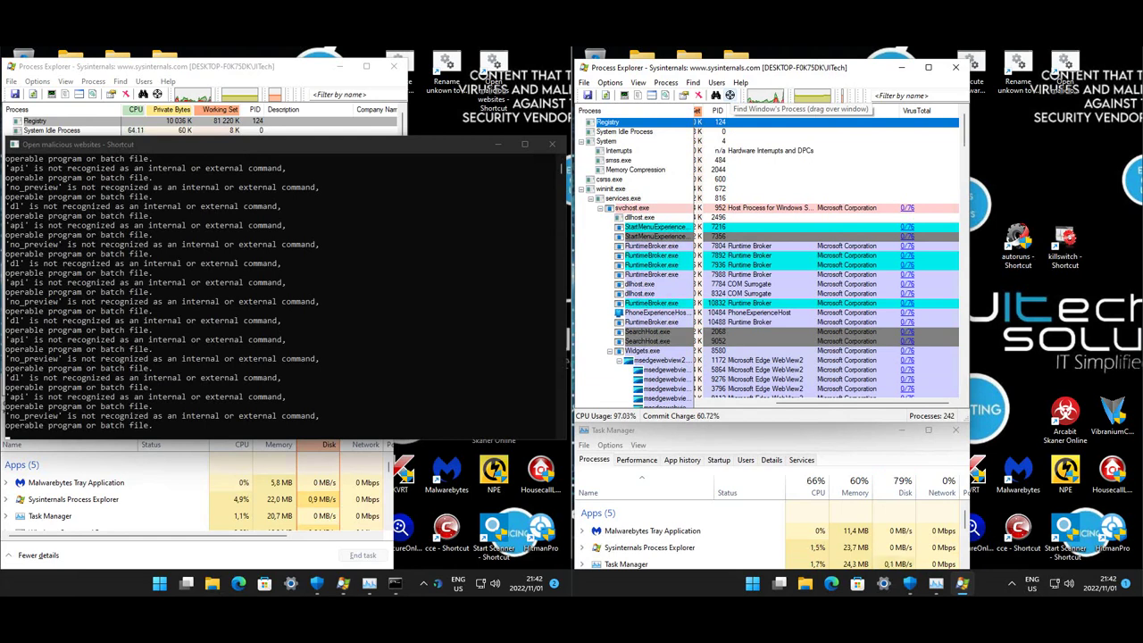
pyautogui.click(902, 487)
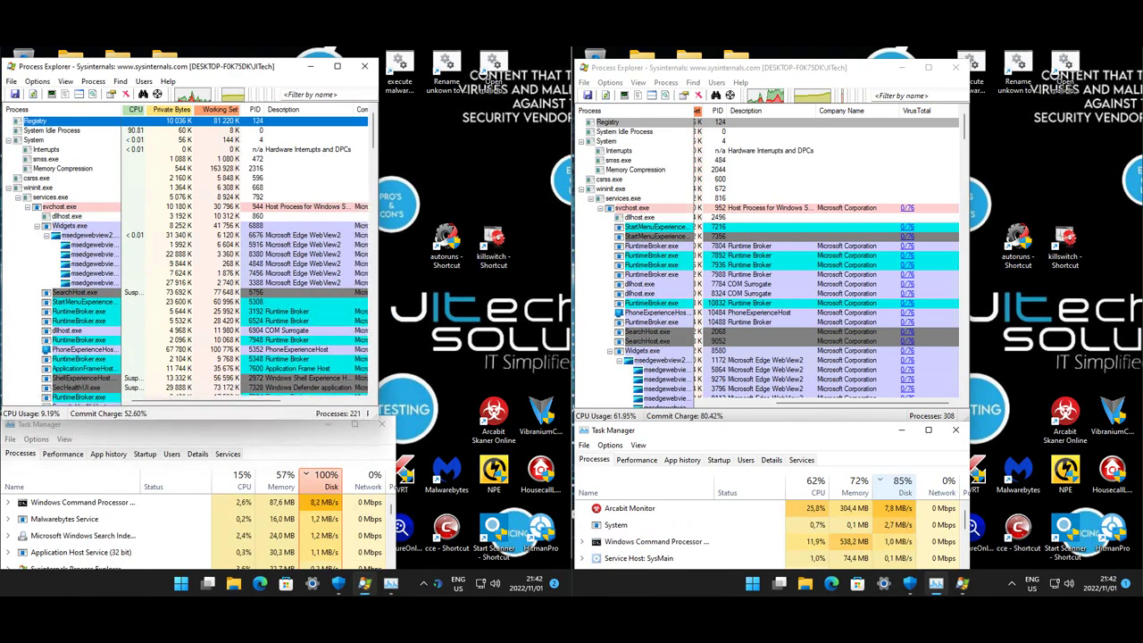
# Step: Bring the VirusTotal column into view in the Panda desktop's Process Explorer and enable submission of unknown executables to VirusTotal
pyautogui.moveTo(217, 397); pyautogui.dragTo(289, 396)
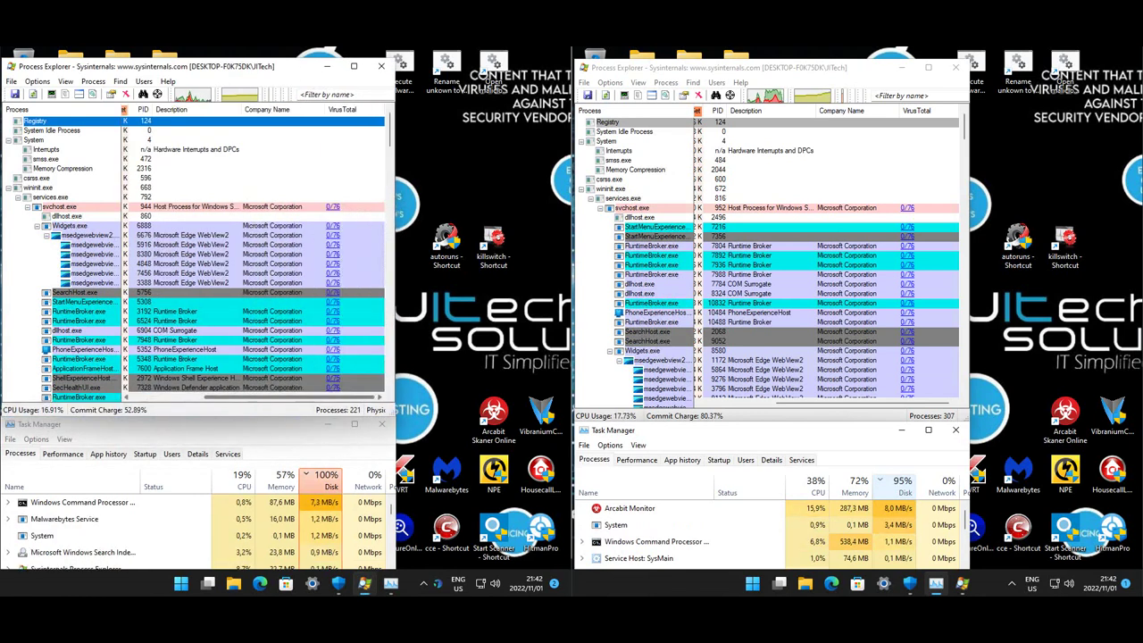
pyautogui.click(36, 81)
pyautogui.moveTo(80, 122)
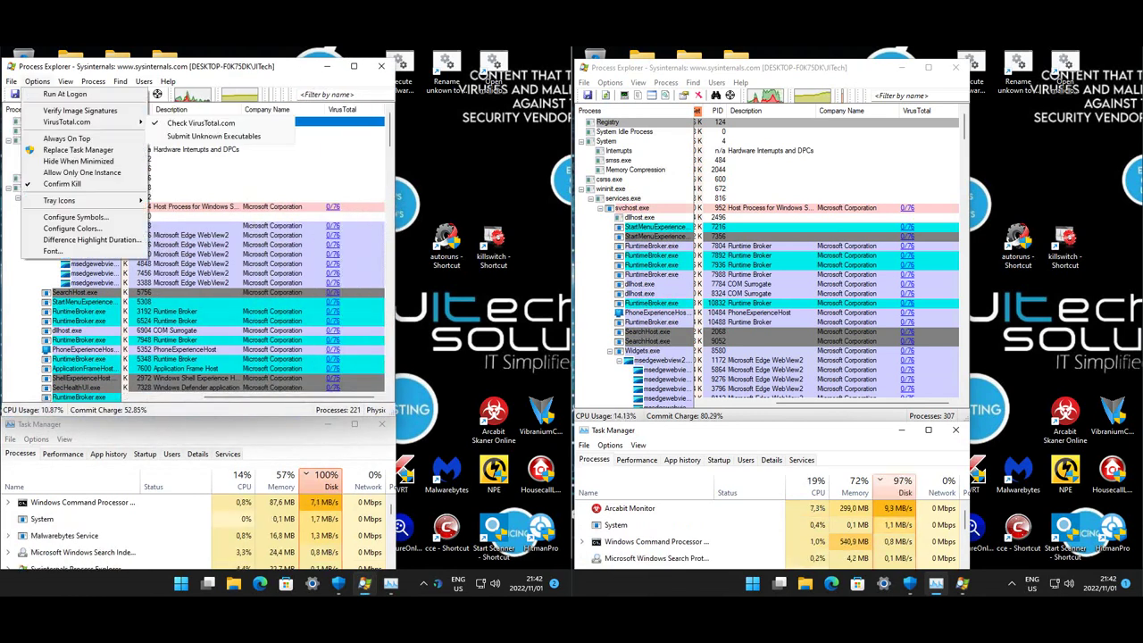
pyautogui.click(219, 135)
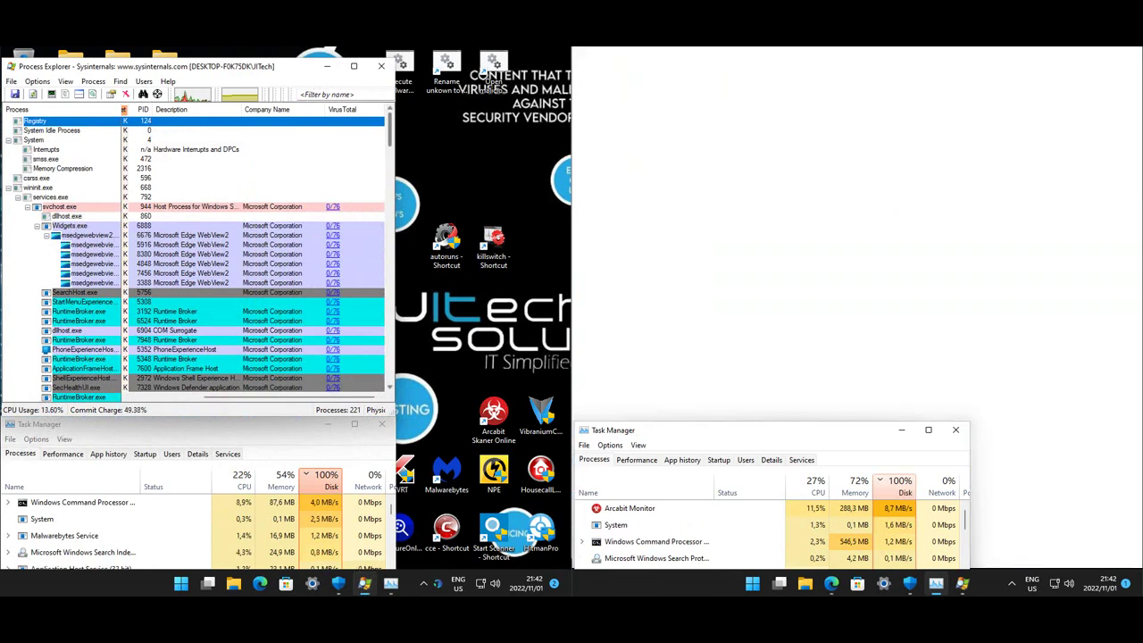
# Step: Examine the running processes and their VirusTotal results in Process Explorer on both desktops
pyautogui.scroll(-11, 194, 254)
pyautogui.scroll(-15, 197, 255)
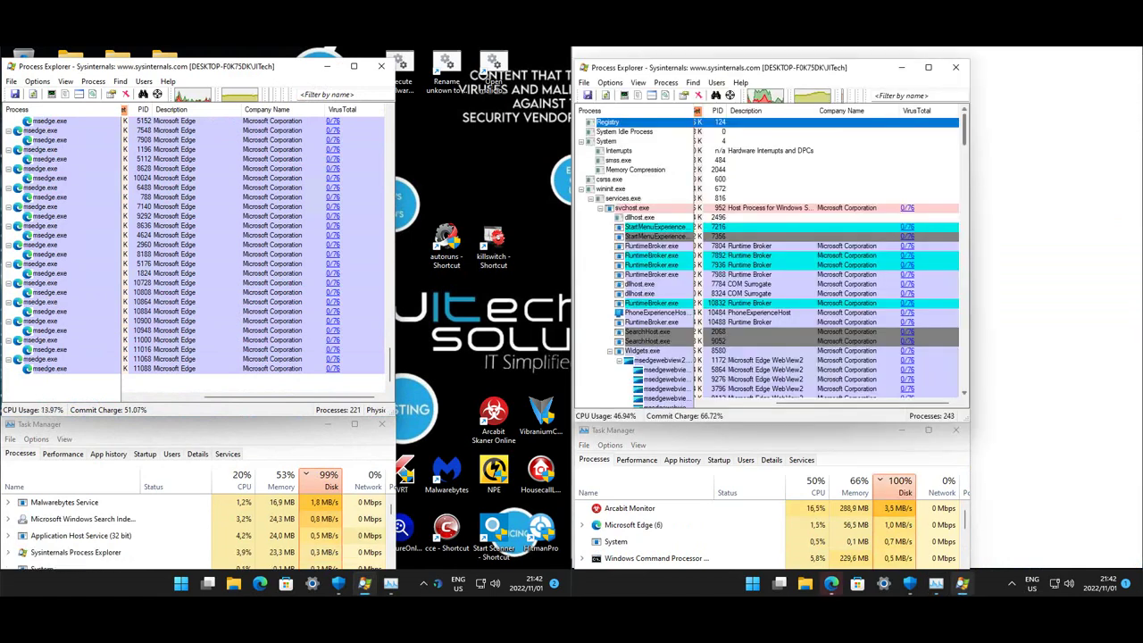
pyautogui.moveTo(964, 131); pyautogui.dragTo(963, 198)
pyautogui.scroll(-10, 768, 259)
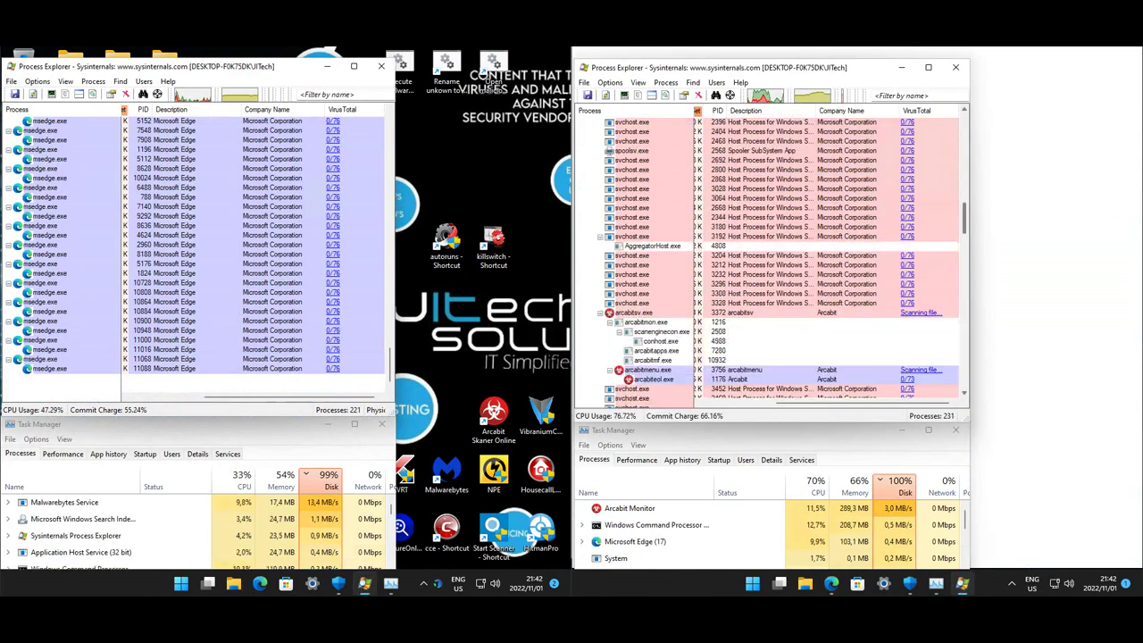
pyautogui.scroll(-9, 768, 259)
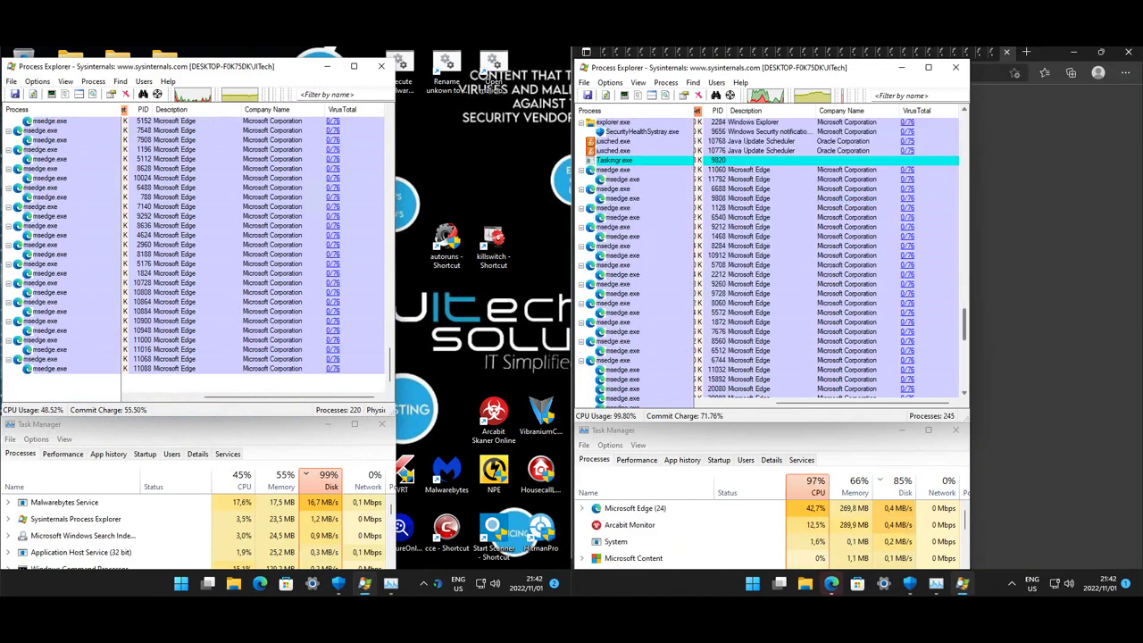
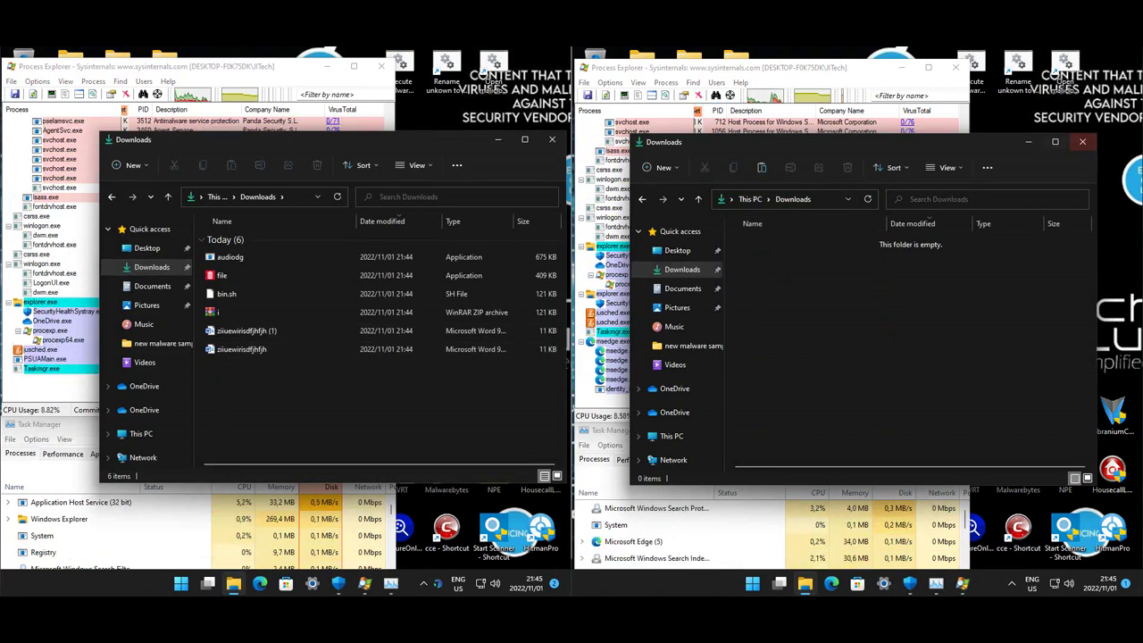
# Step: Close the Downloads folder on the Arcabit desktop and run the "execute malware" shortcut on both desktops
pyautogui.click(1083, 141)
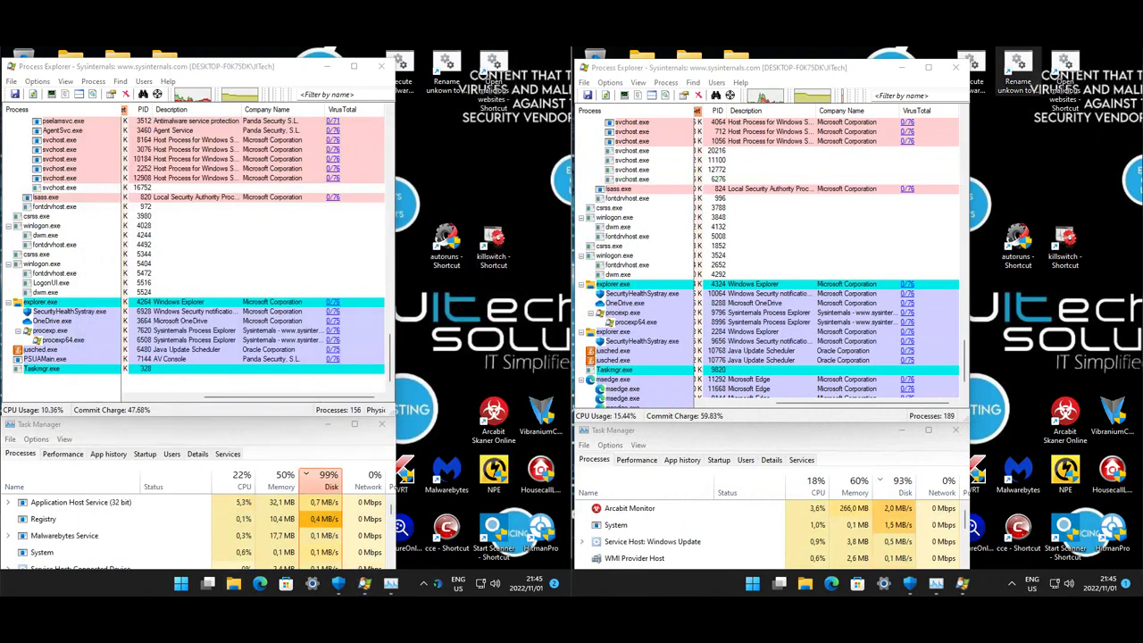
pyautogui.doubleClick(972, 76)
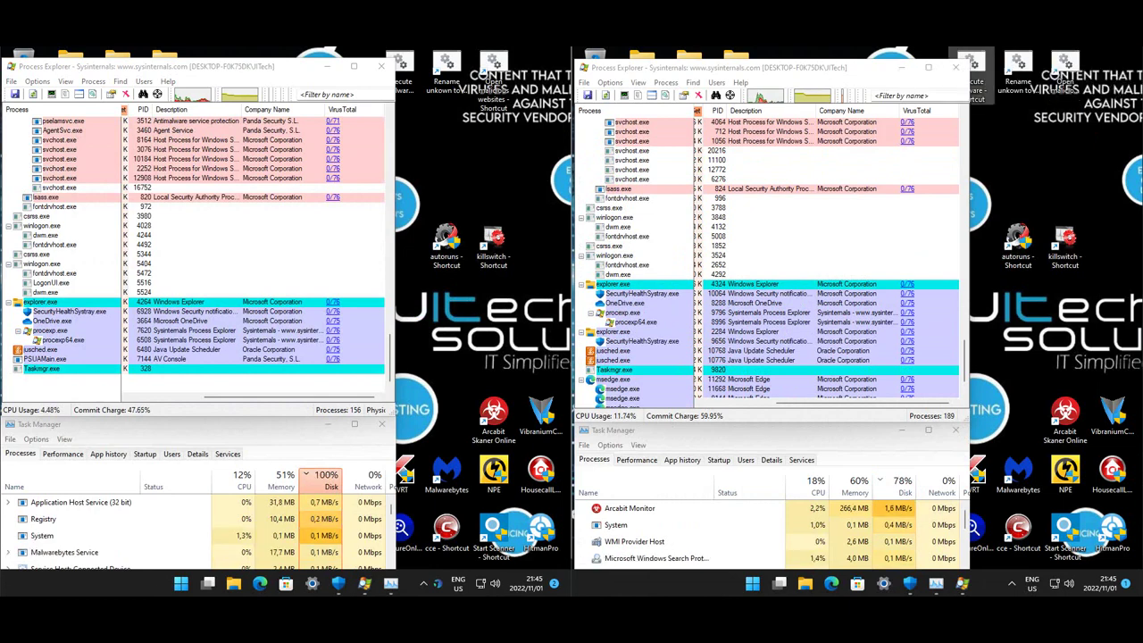
pyautogui.doubleClick(400, 76)
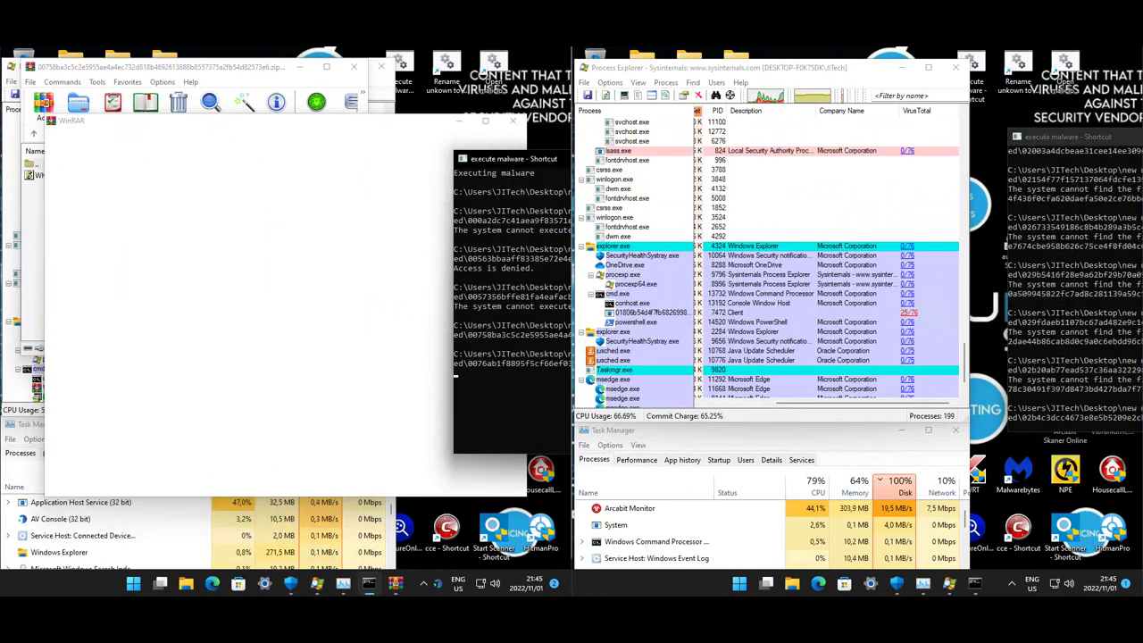
# Step: Bring the Panda desktop's Process Explorer forward, and review the flagged Client process's VirusTotal detections from the Arcabit desktop
pyautogui.click(11, 67)
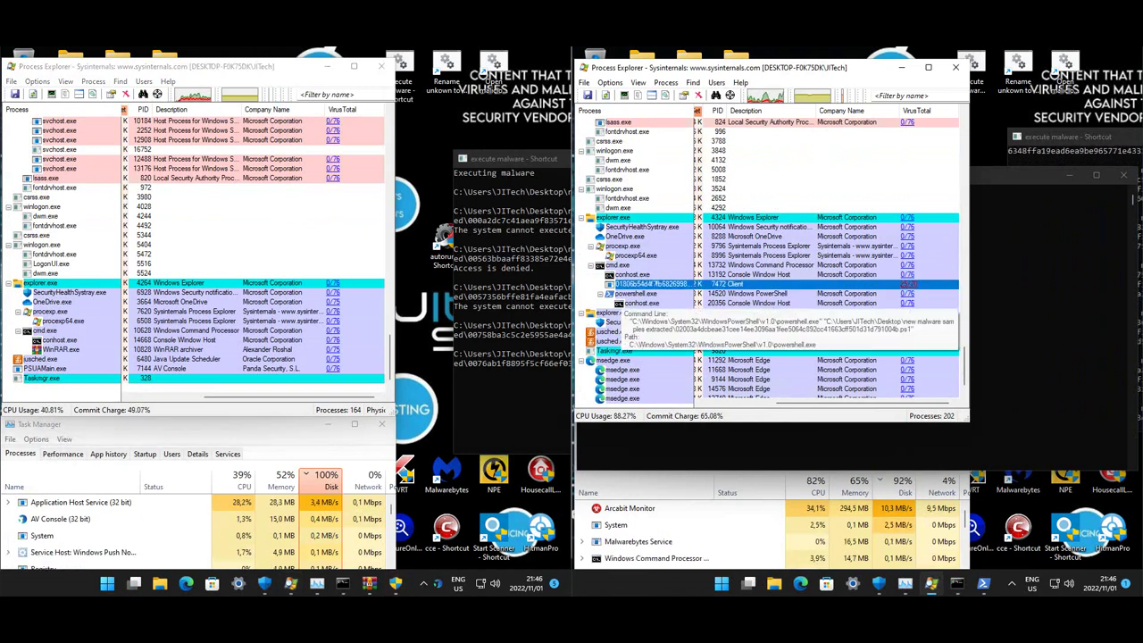
pyautogui.click(908, 284)
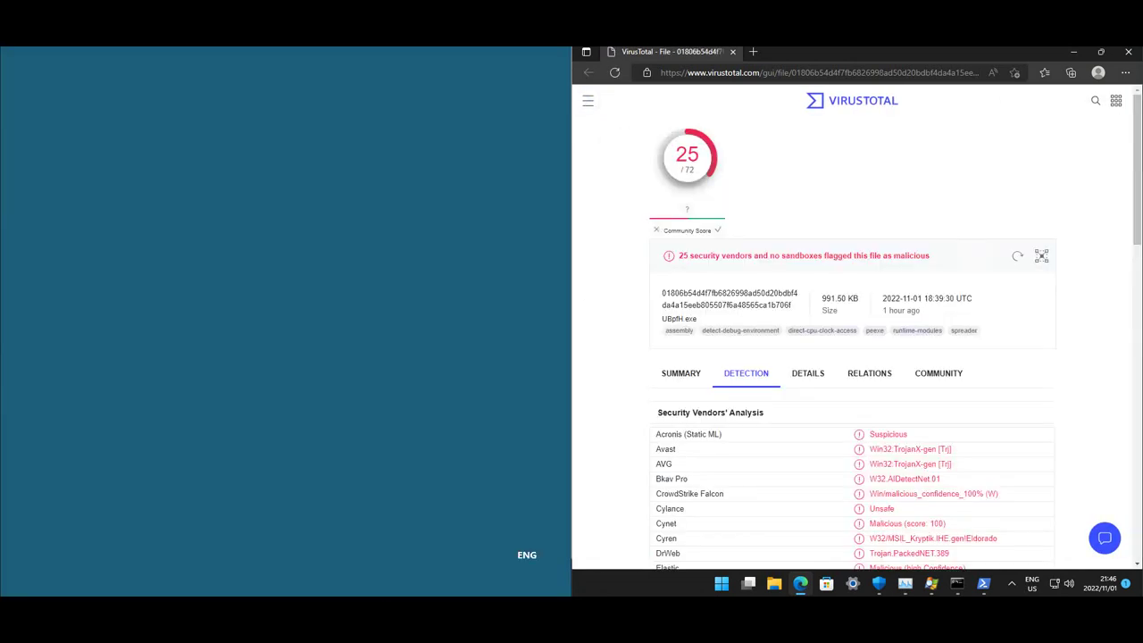
pyautogui.scroll(-3, 852, 327)
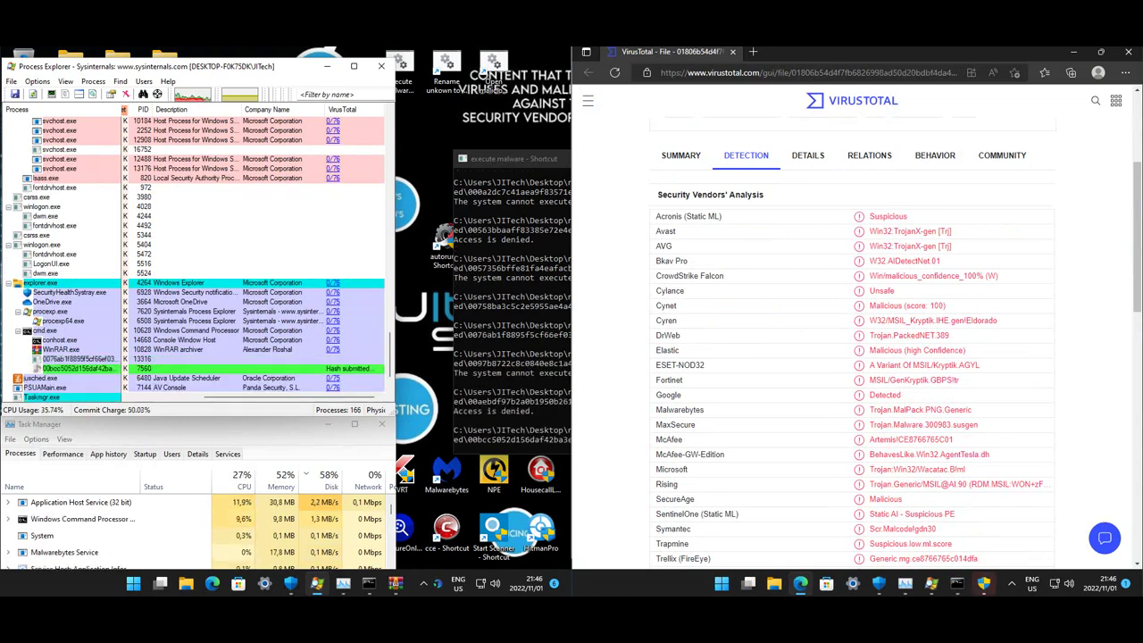
pyautogui.scroll(-2, 853, 339)
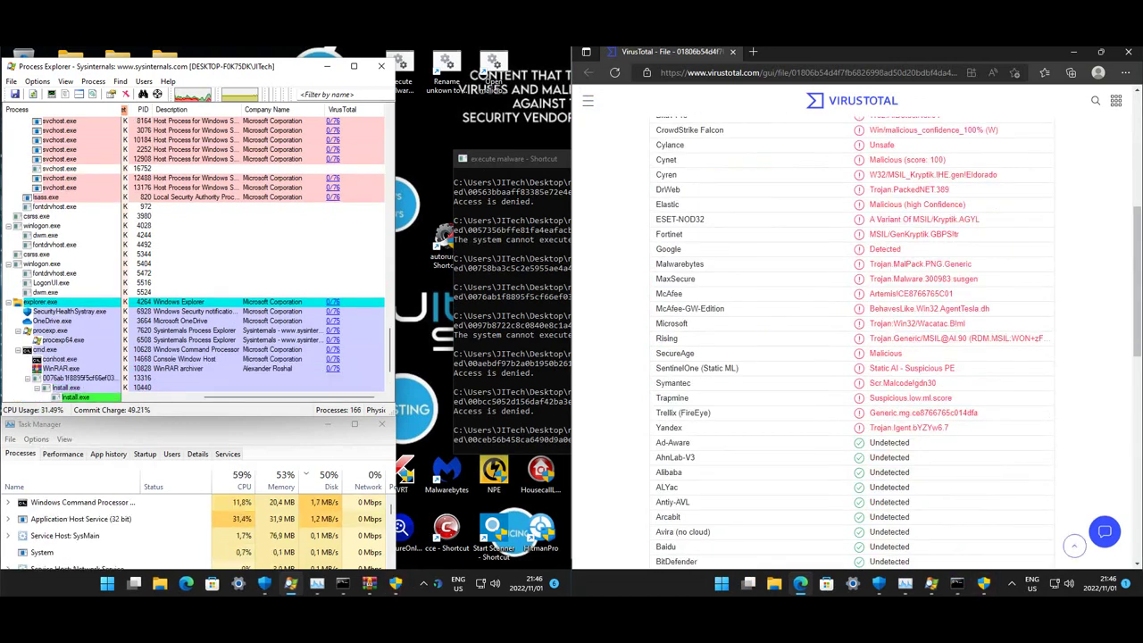
pyautogui.scroll(-7, 853, 339)
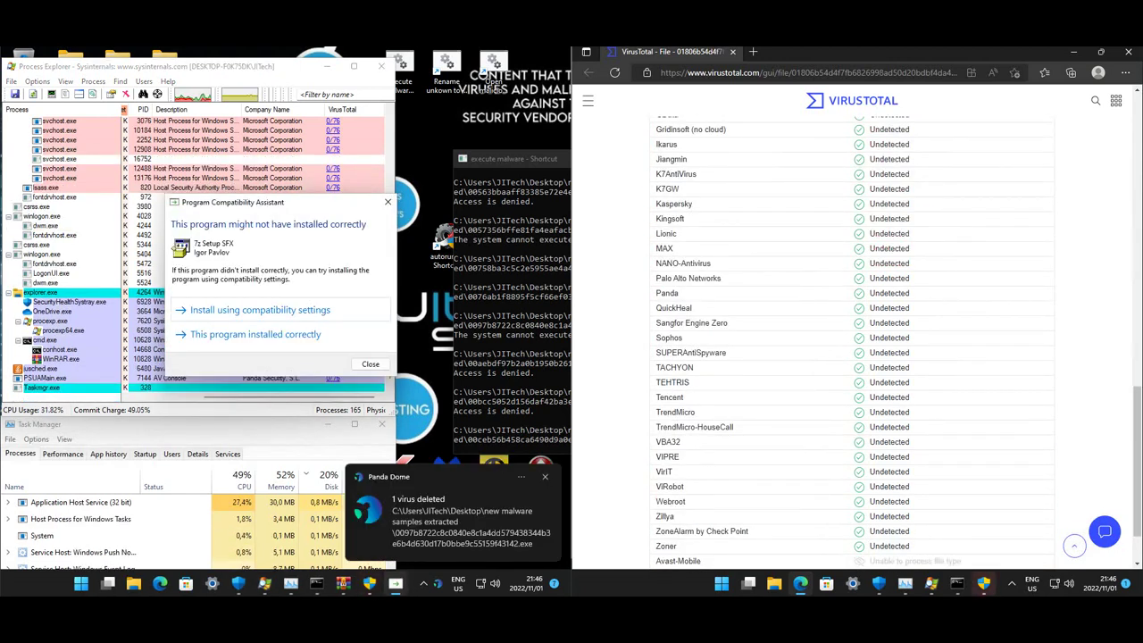
pyautogui.scroll(7, 853, 339)
pyautogui.scroll(3, 853, 339)
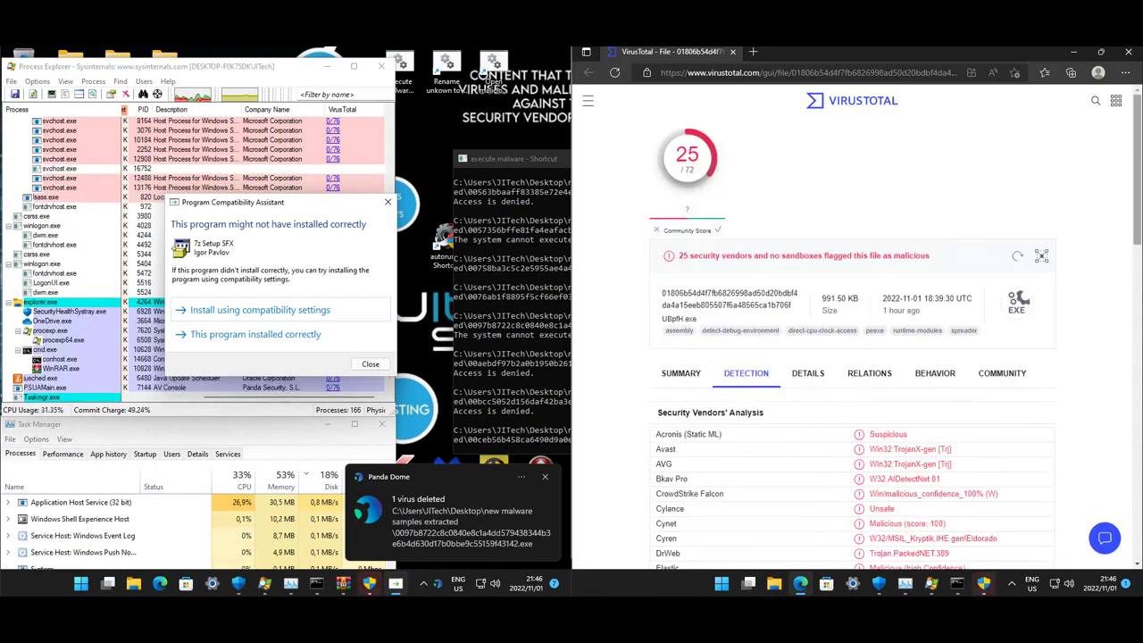
# Step: Close the VirusTotal report and respond to the permission prompts raised on the Arcabit desktop
pyautogui.click(1127, 51)
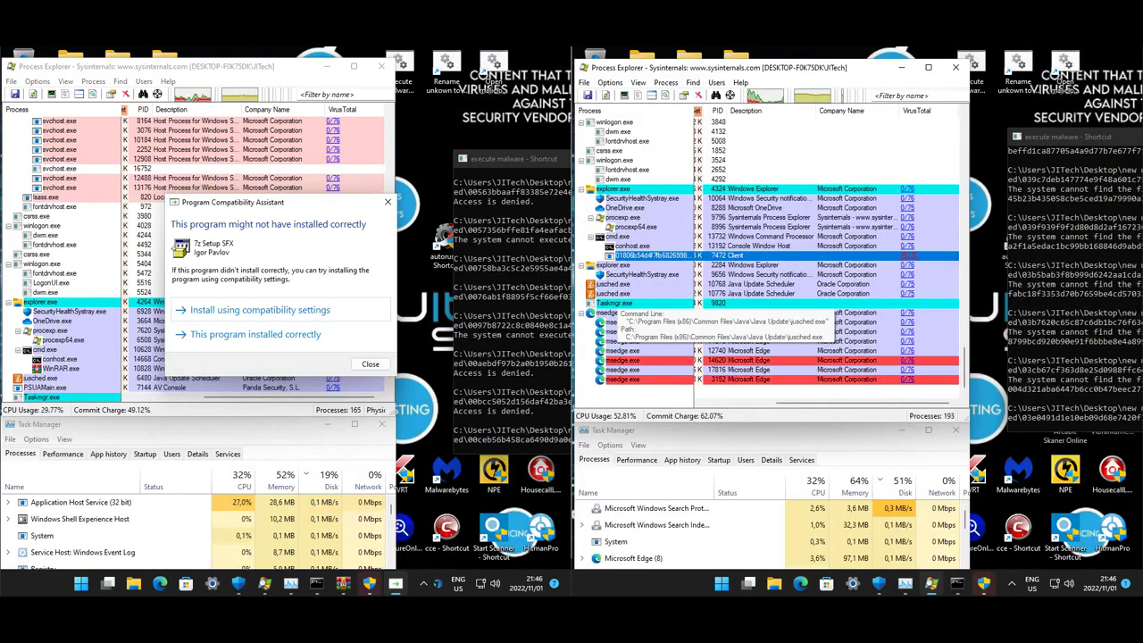
pyautogui.hotkey('alt', 'y')
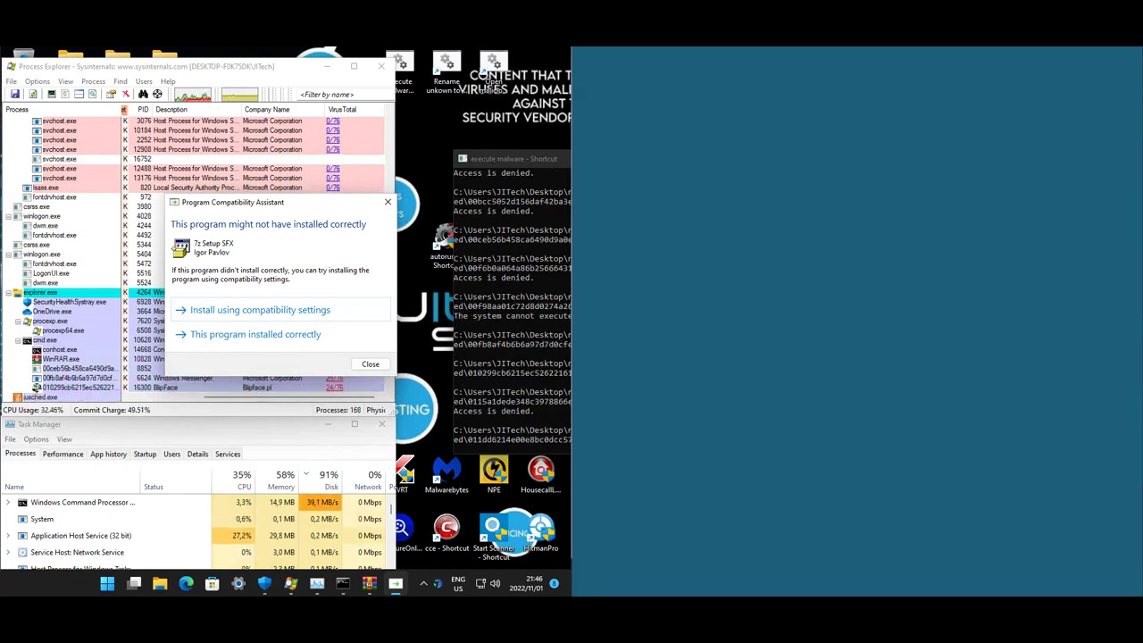
pyautogui.press('Escape')
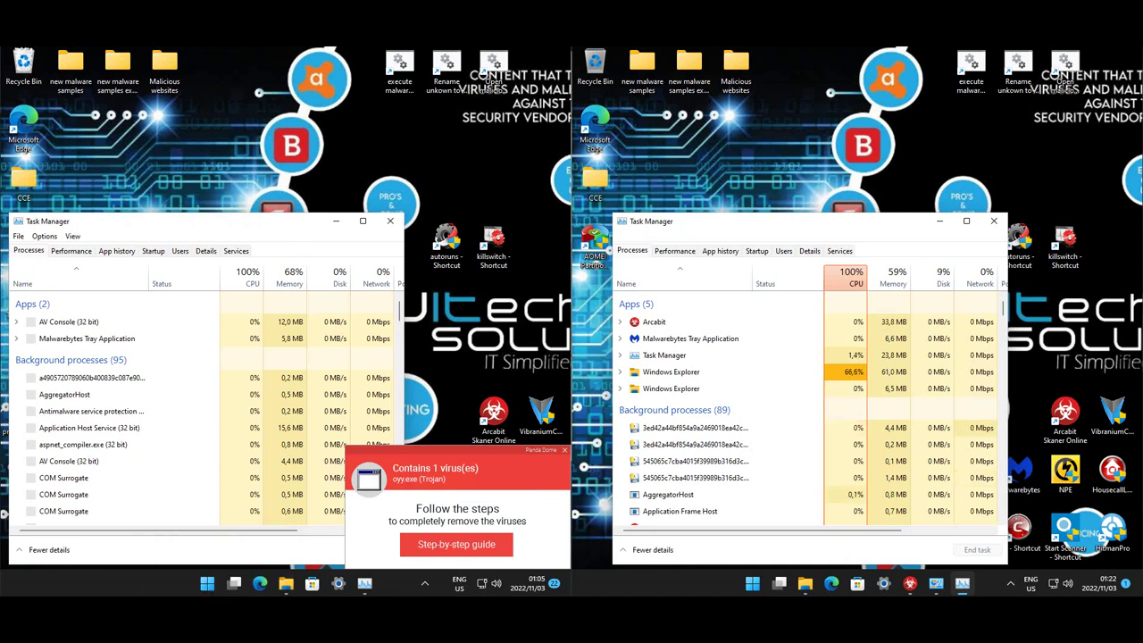
# Step: Examine the apps and background processes running on the Arcabit desktop in Task Manager
pyautogui.moveTo(804, 221); pyautogui.dragTo(835, 158)
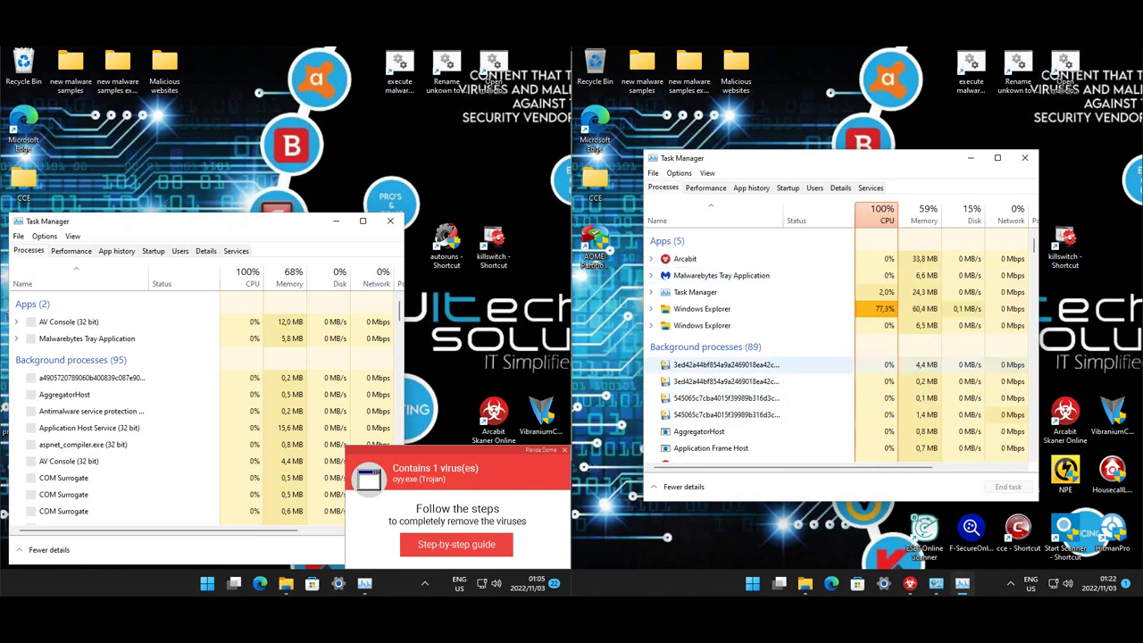
pyautogui.click(726, 397)
pyautogui.scroll(-2, 726, 384)
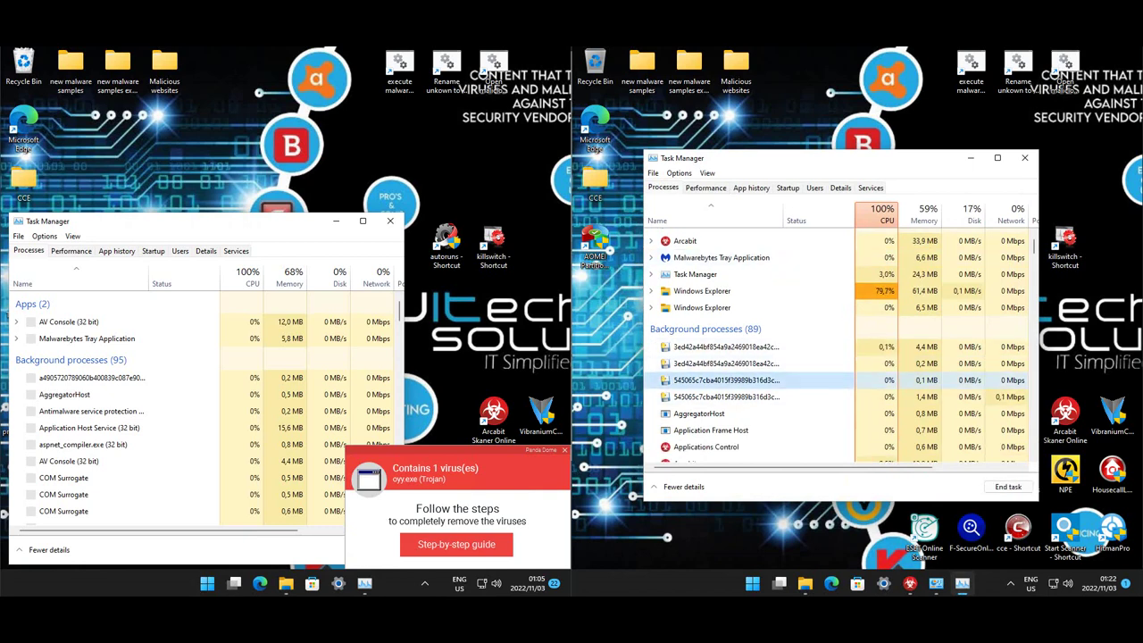
pyautogui.scroll(-4, 715, 366)
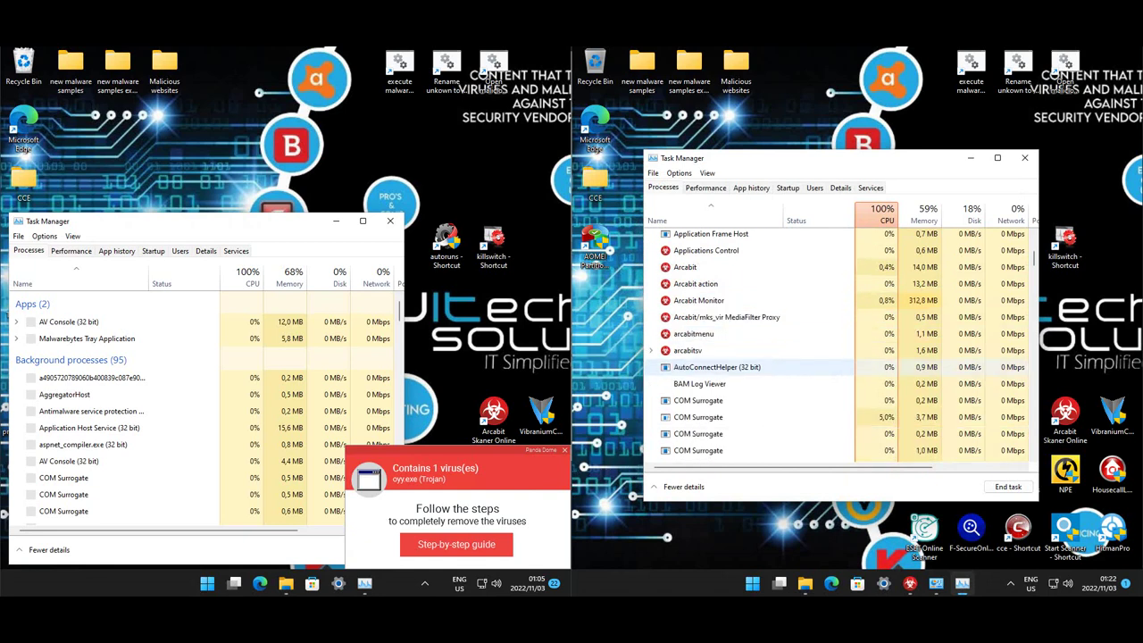
pyautogui.scroll(-3, 715, 371)
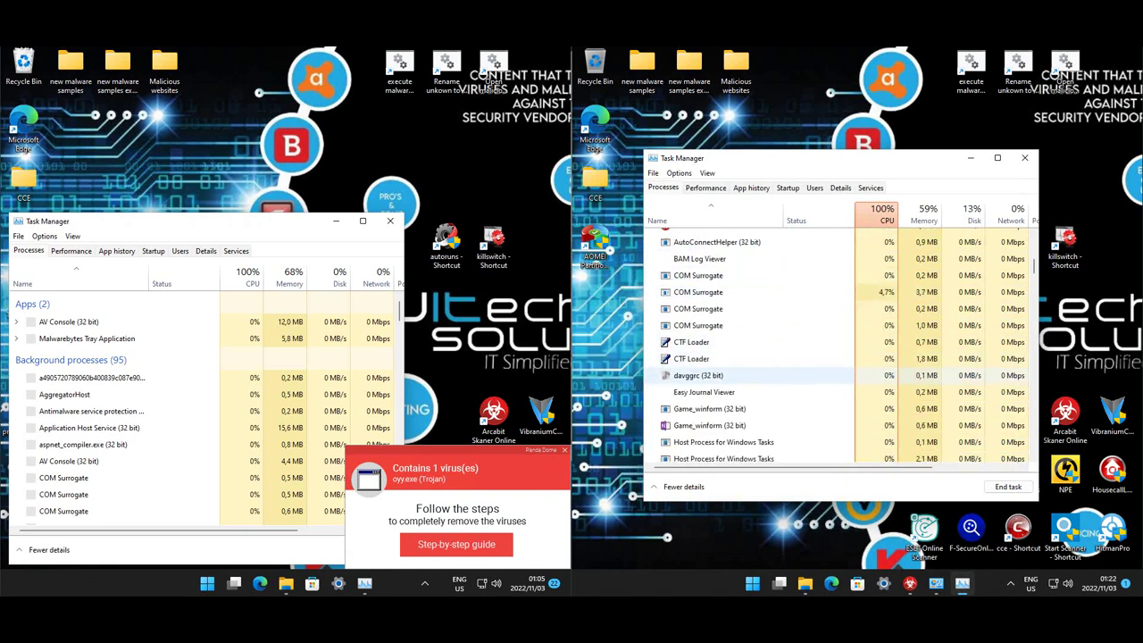
pyautogui.scroll(-1, 714, 380)
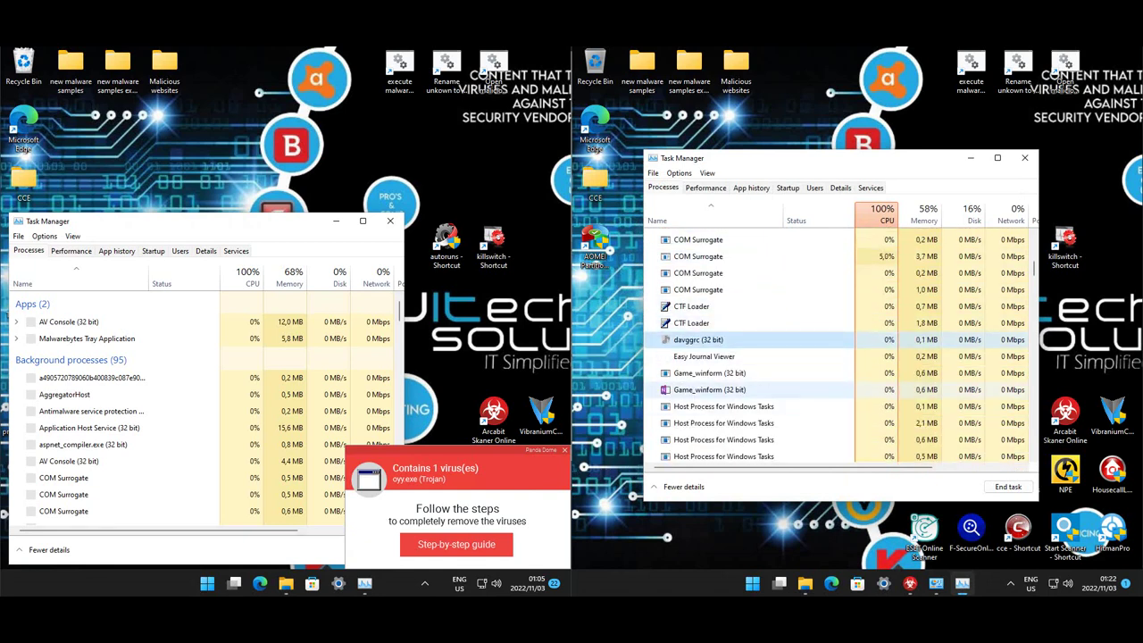
pyautogui.scroll(-4, 714, 366)
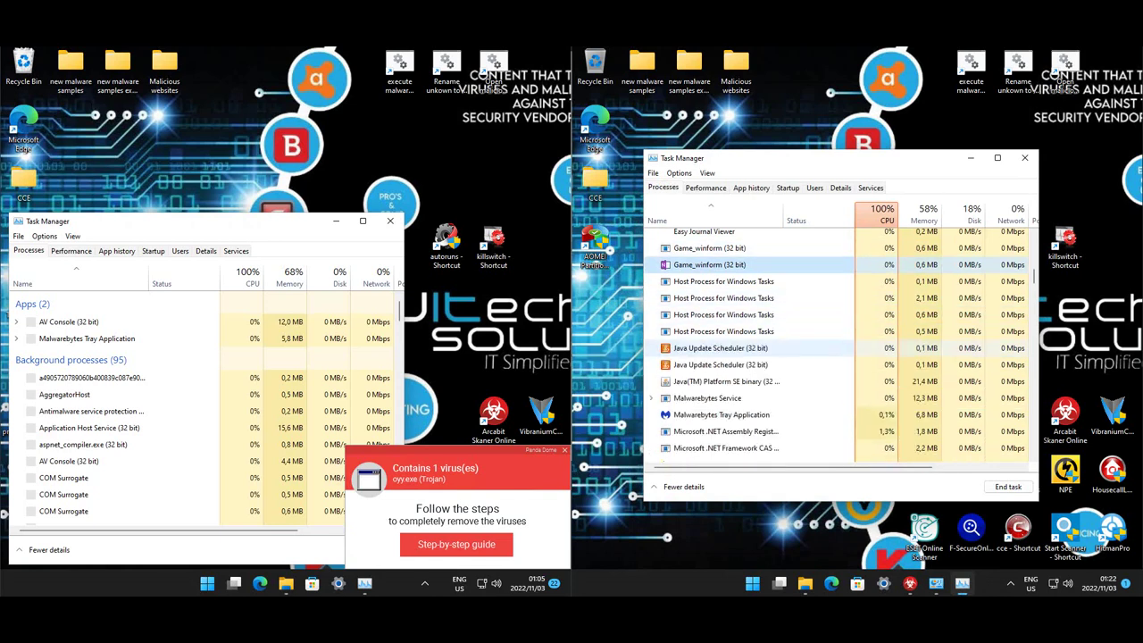
pyautogui.scroll(-2, 715, 350)
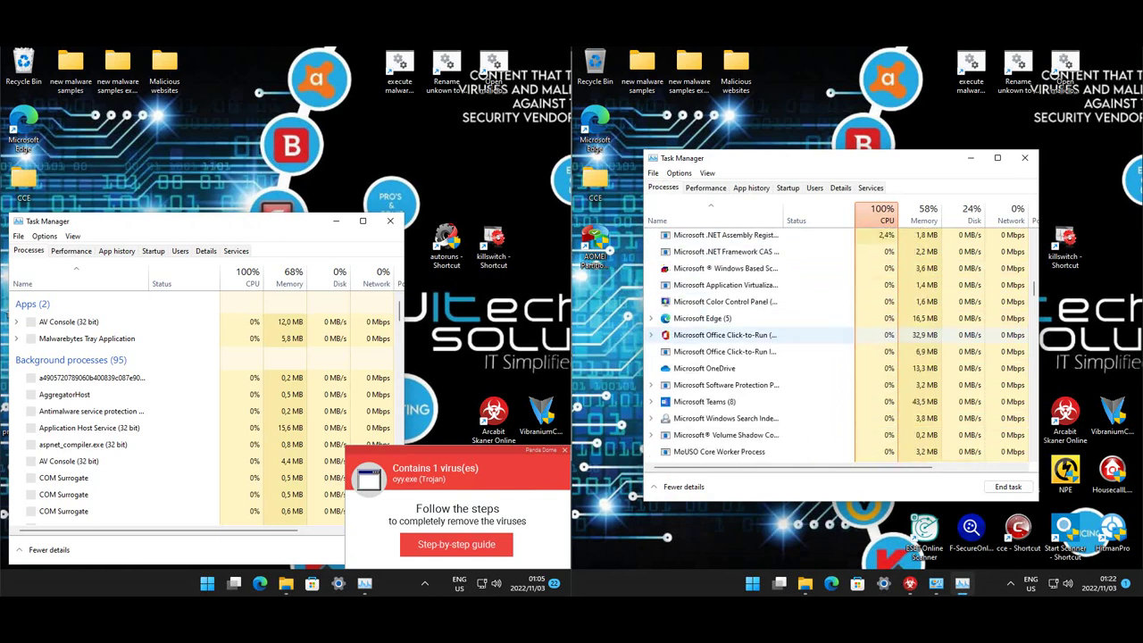
pyautogui.scroll(-3, 715, 326)
pyautogui.scroll(-4, 715, 326)
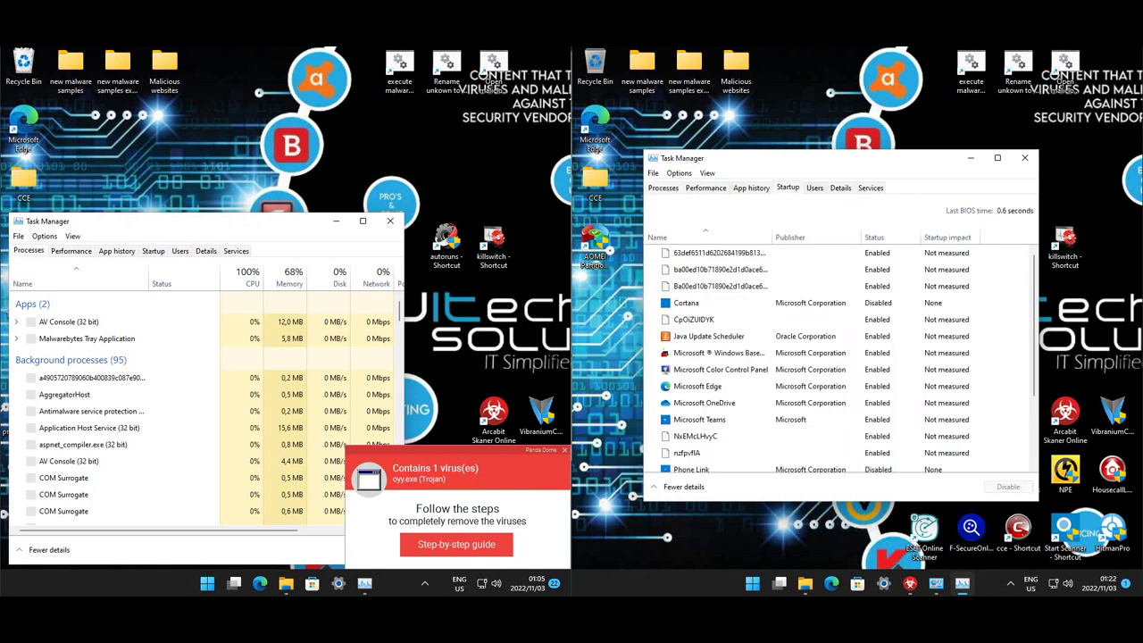
# Step: Check the Arcabit desktop's startup entries, view the properties of the lowercase ba00ed10b71890e2d1d0ace6 script entry, and close Task Manager
pyautogui.click(741, 253)
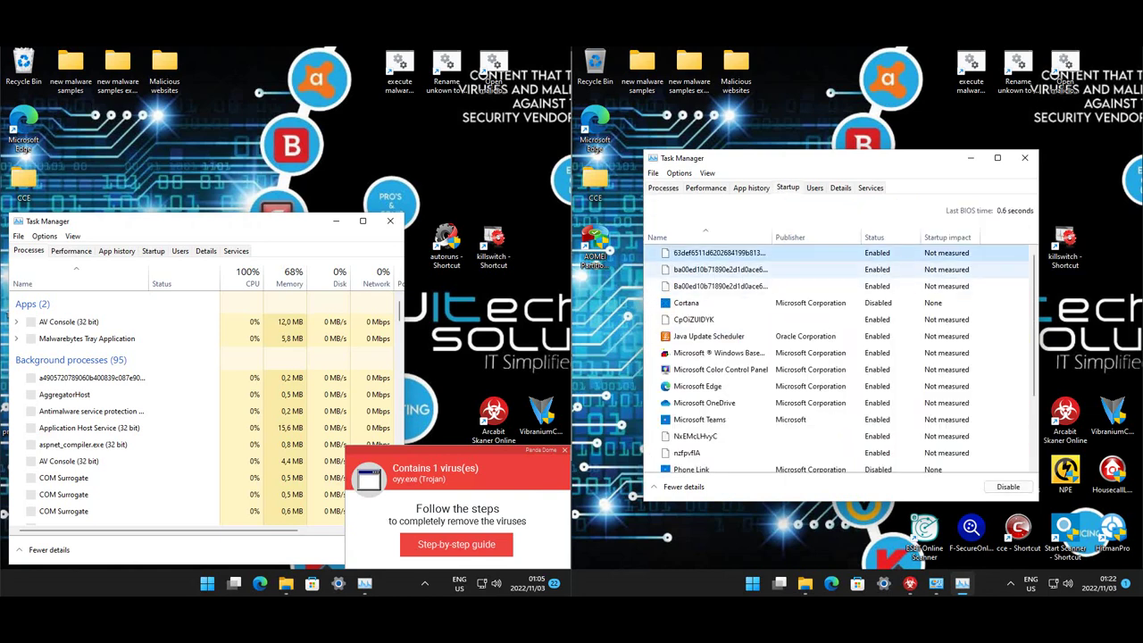
pyautogui.rightClick(743, 253)
pyautogui.rightClick(704, 269)
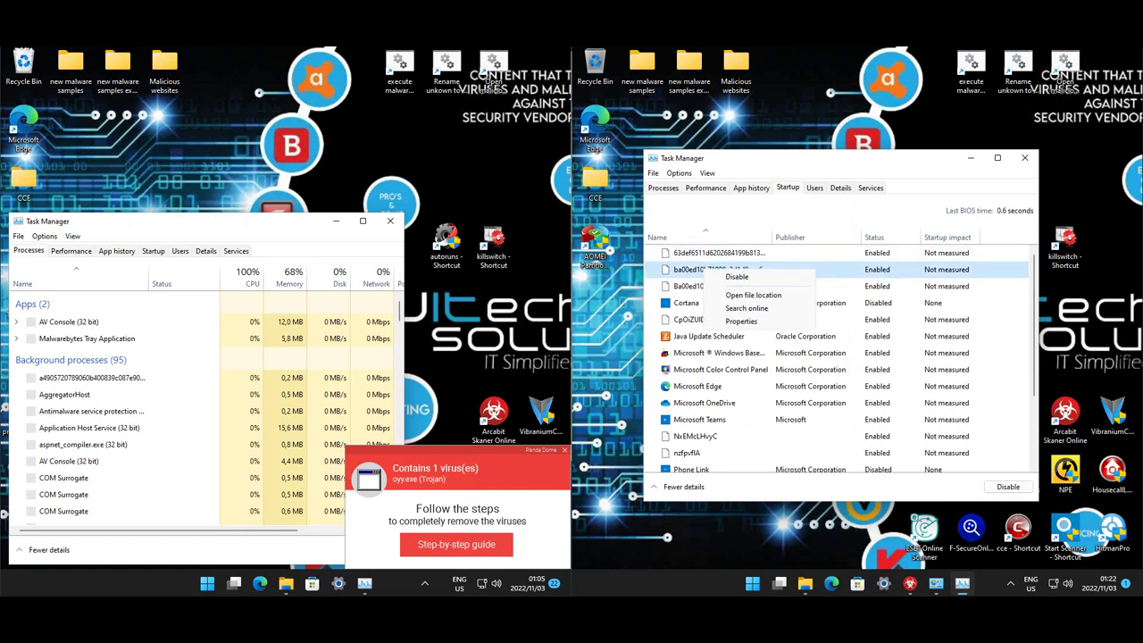
pyautogui.click(751, 322)
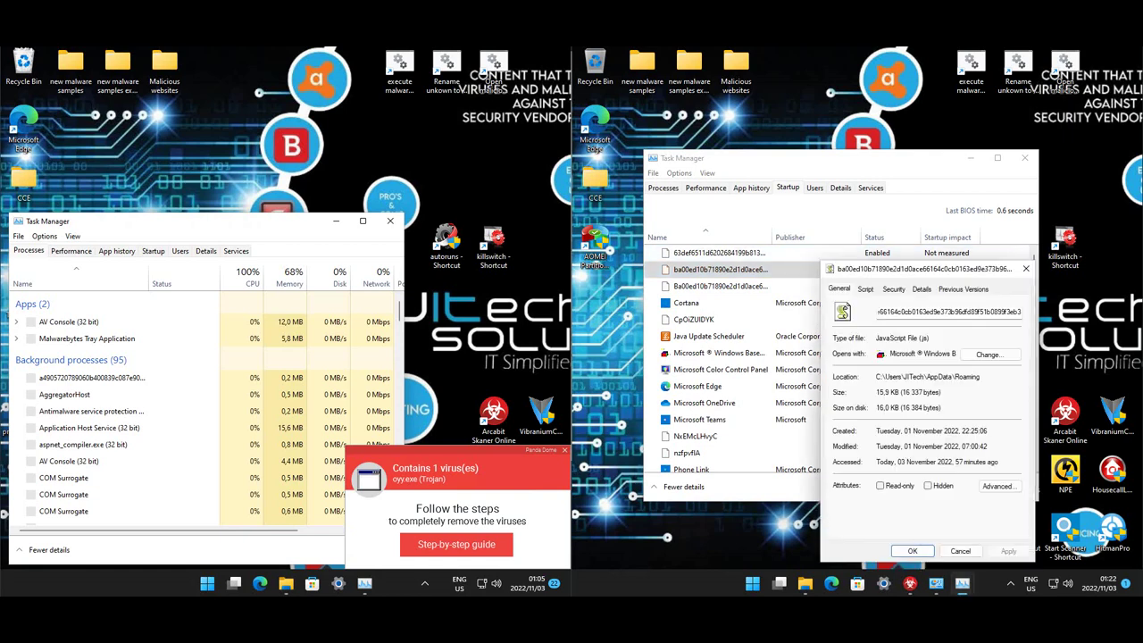
pyautogui.click(960, 552)
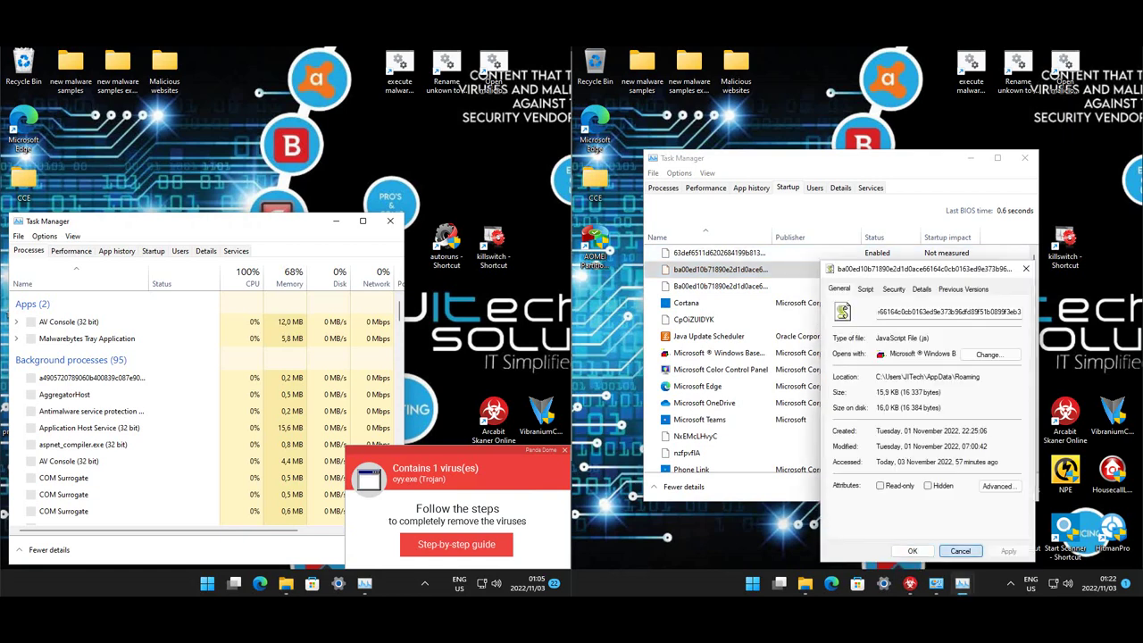
pyautogui.click(983, 357)
pyautogui.scroll(-1, 983, 362)
pyautogui.scroll(-1, 714, 365)
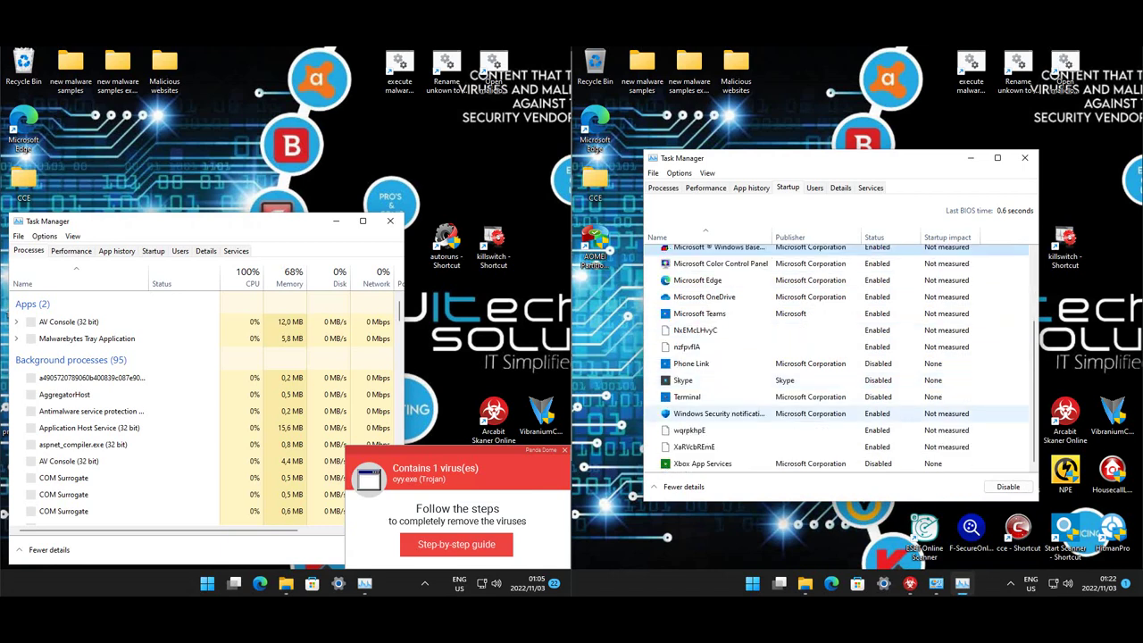
pyautogui.click(1025, 157)
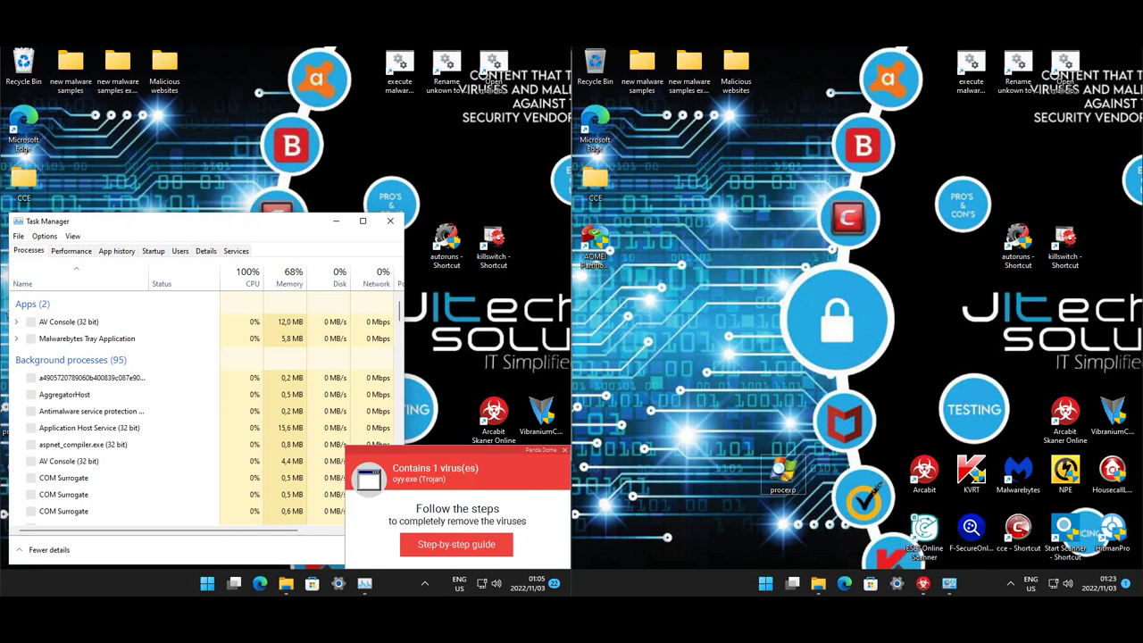
# Step: Check the installed programs on the Arcabit desktop, select fjSearcher 2.66, and close Programs and Features
pyautogui.click(950, 584)
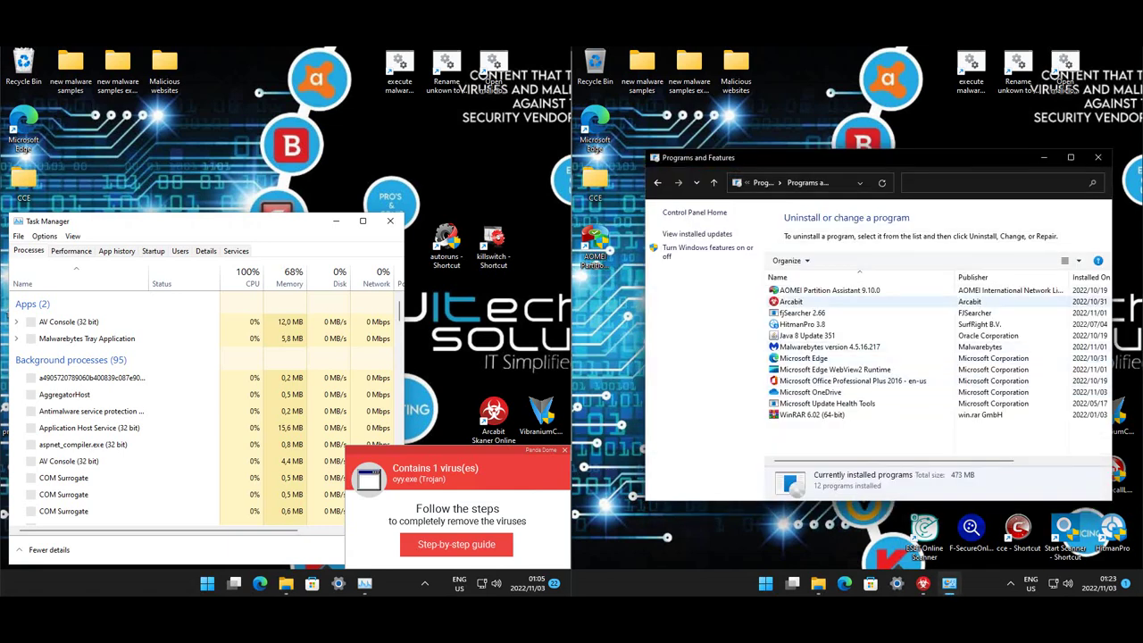
pyautogui.click(802, 313)
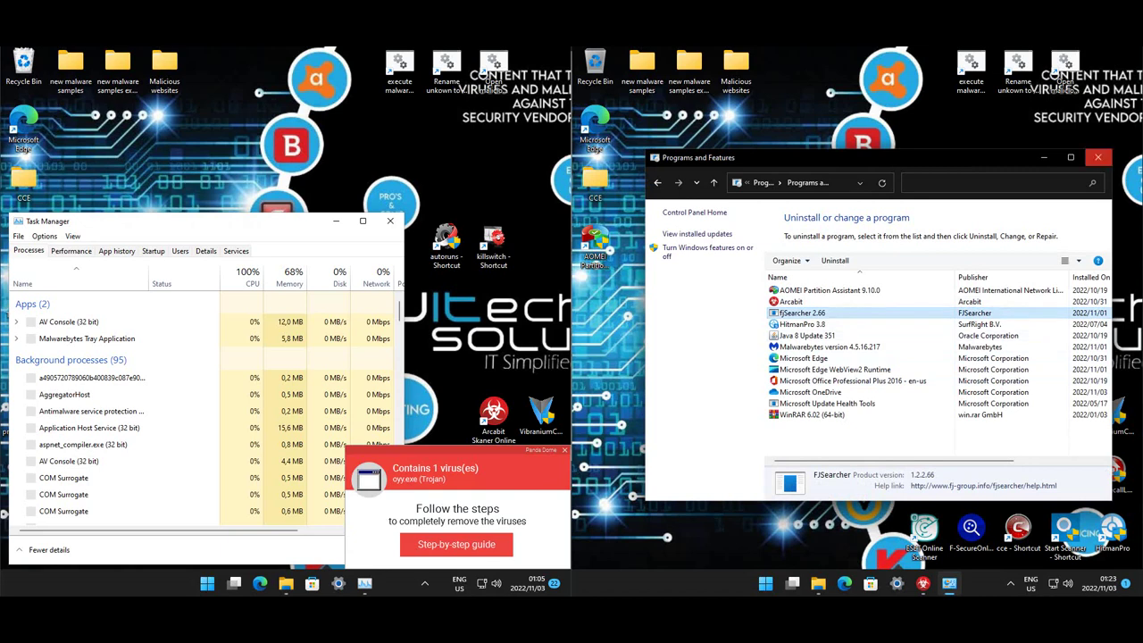
pyautogui.click(1098, 157)
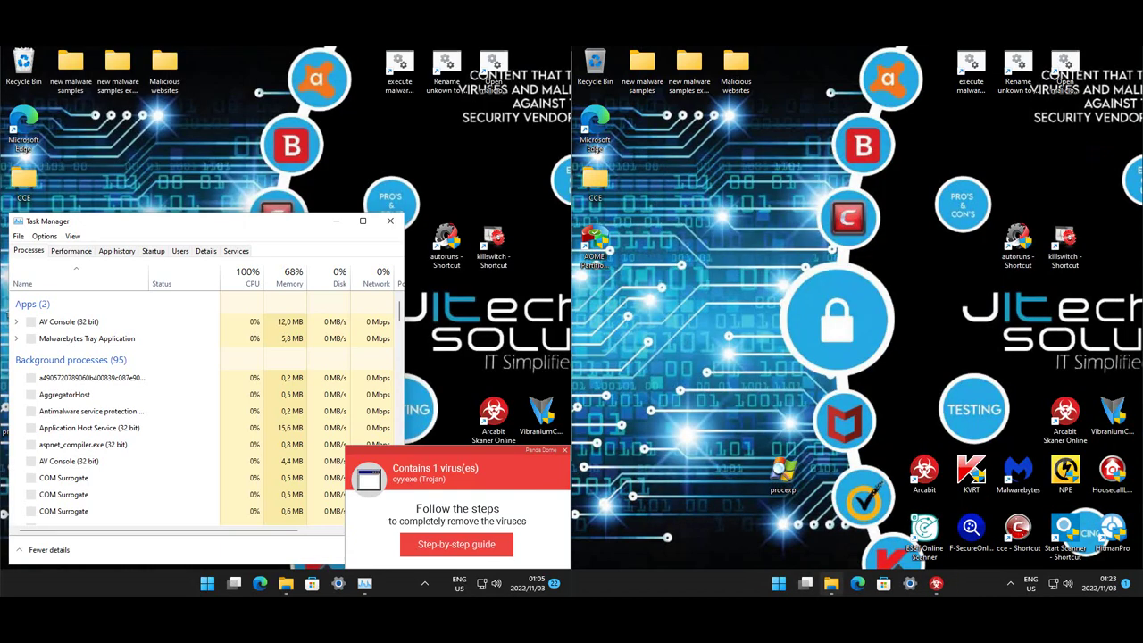
# Step: Inspect the Documents and Pictures folders on the Arcabit desktop for damaged files, and close File Explorer
pyautogui.press('super+e')
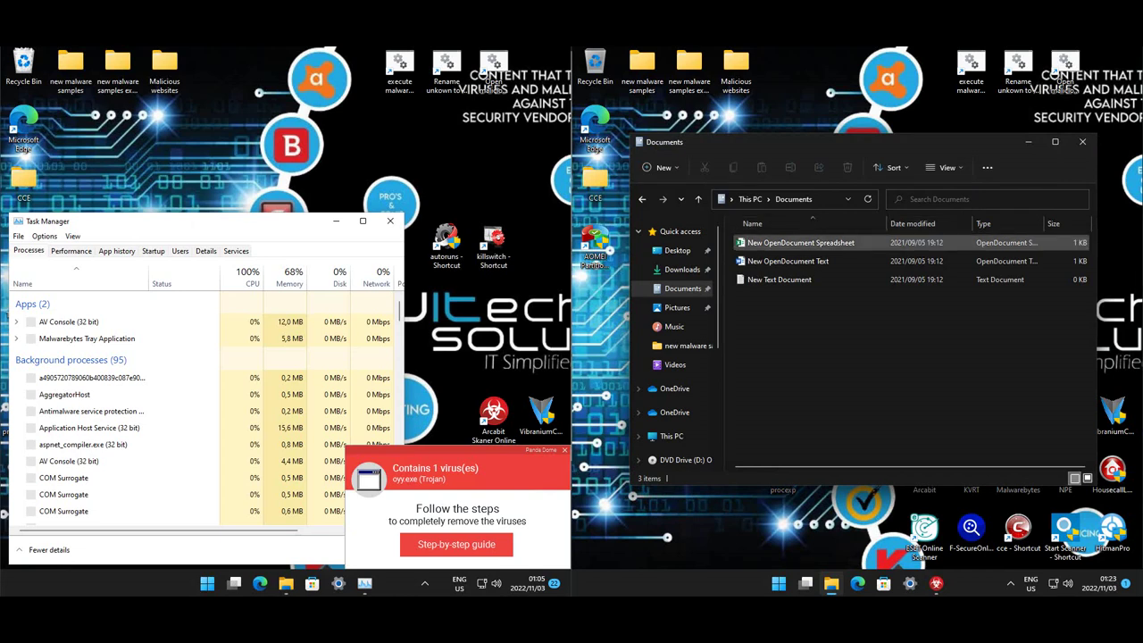
pyautogui.click(677, 307)
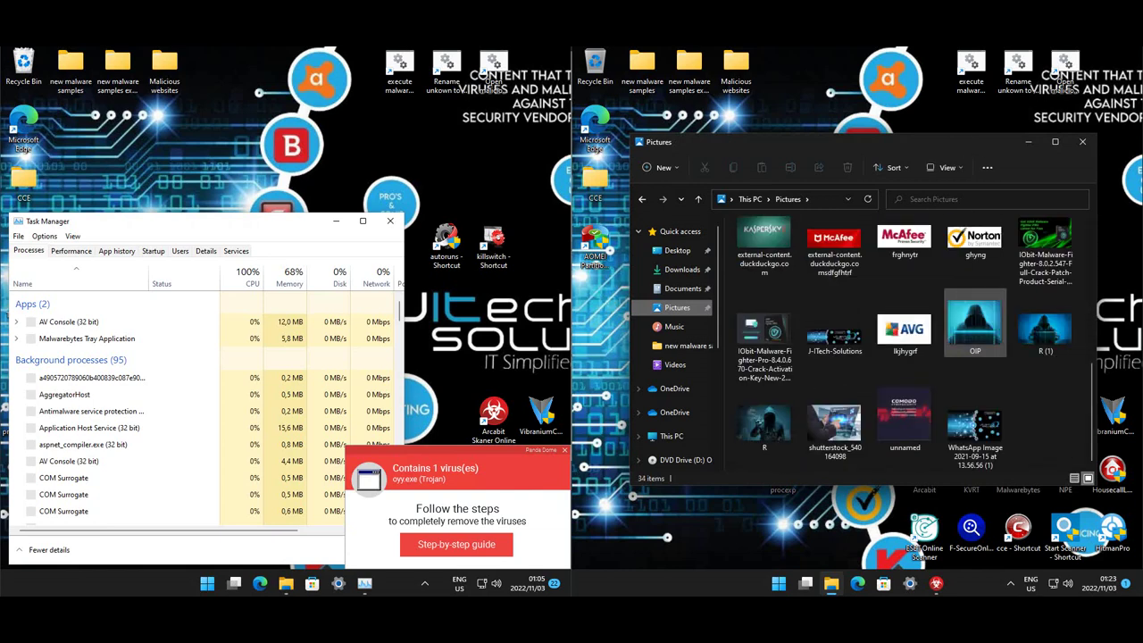
pyautogui.click(1082, 142)
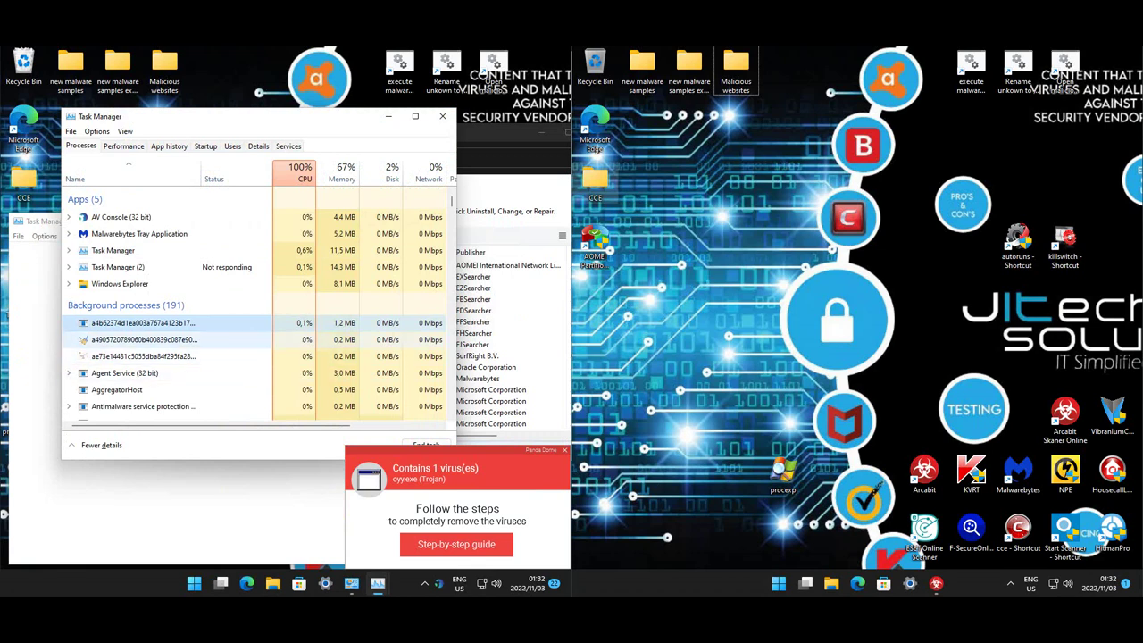
# Step: Examine the apps, background processes and Windows processes on the Panda desktop in Task Manager, and close it
pyautogui.click(143, 340)
pyautogui.scroll(-2, 255, 306)
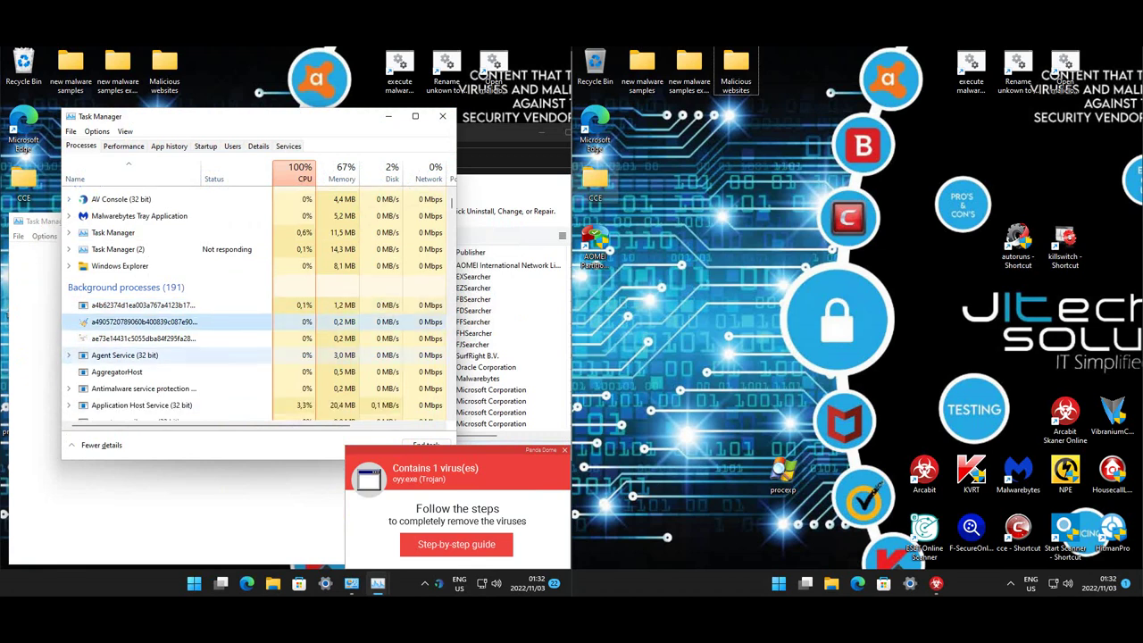
pyautogui.scroll(-1, 179, 350)
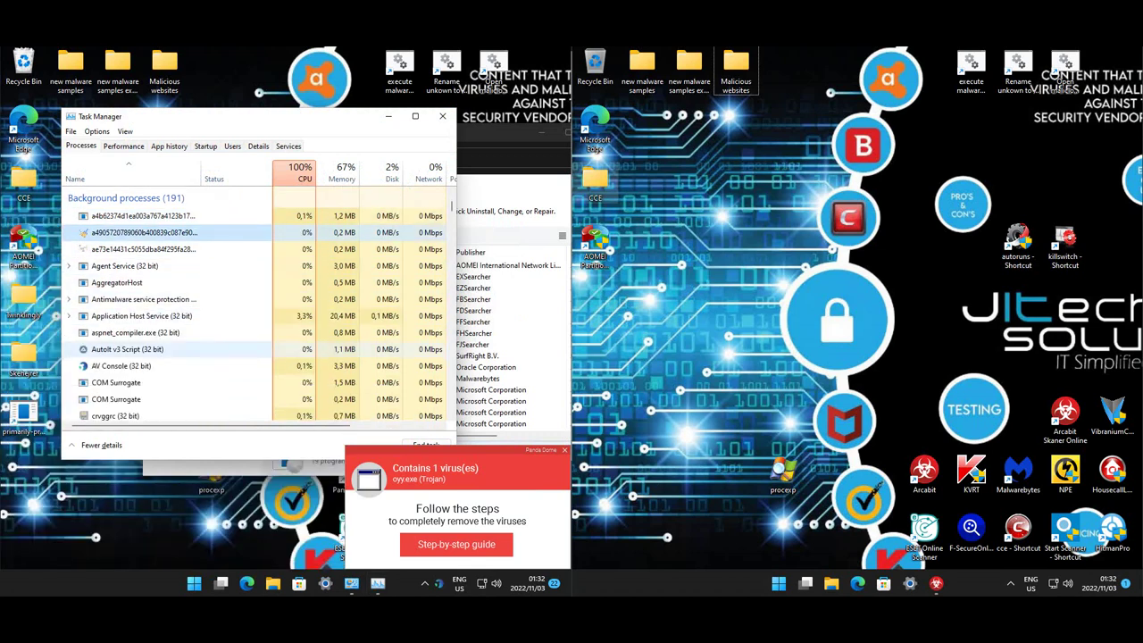
pyautogui.click(166, 349)
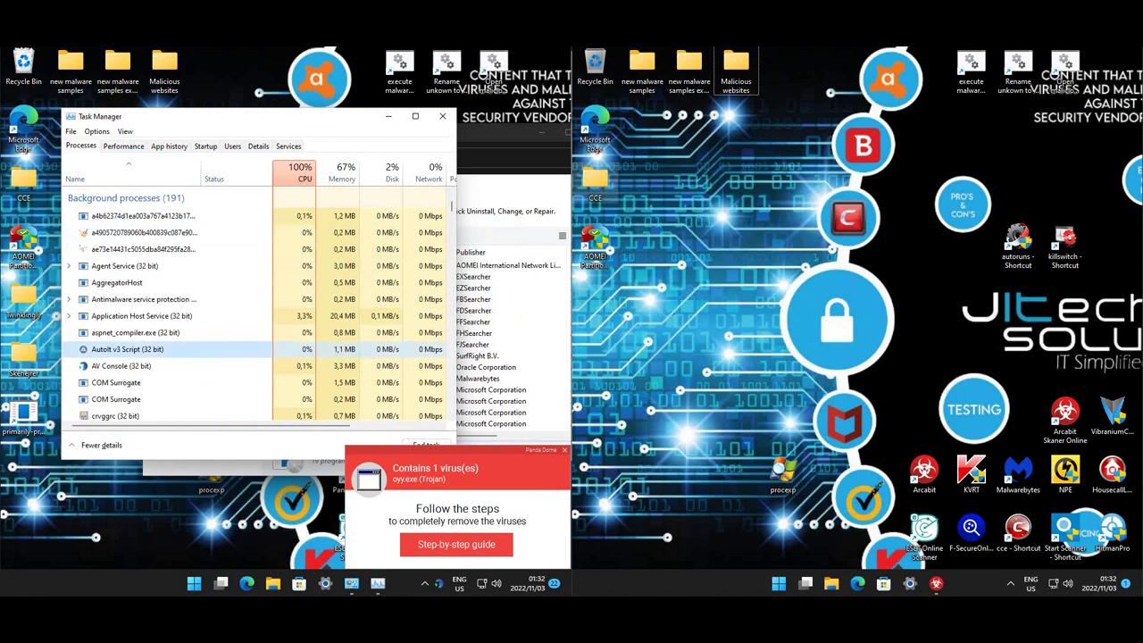
pyautogui.scroll(-4, 256, 305)
pyautogui.scroll(-6, 179, 355)
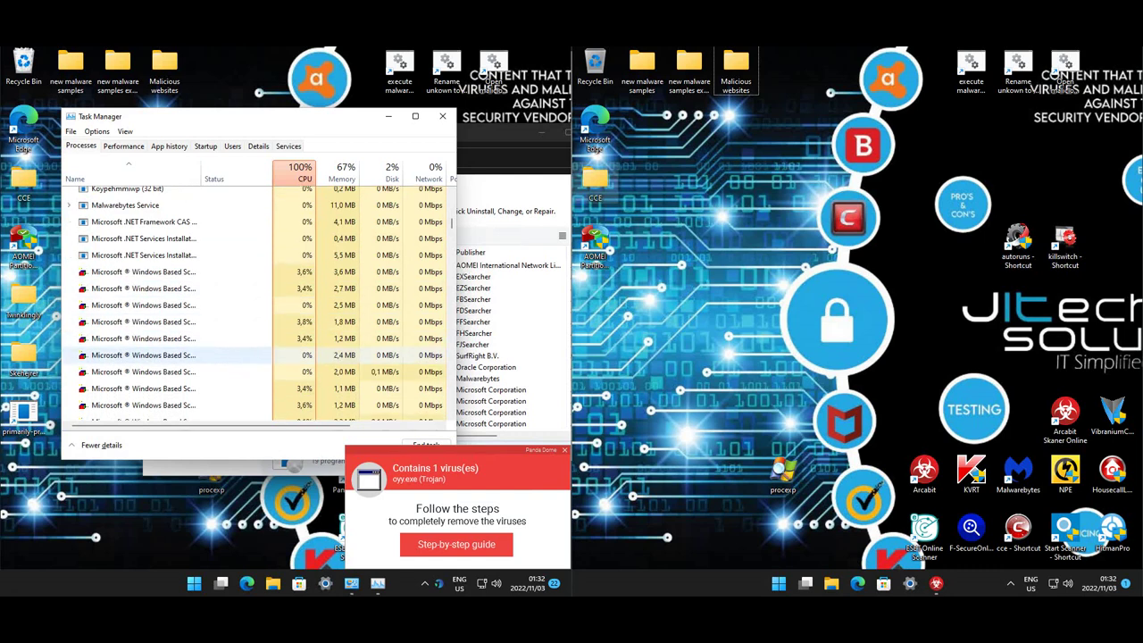
pyautogui.scroll(-4, 178, 355)
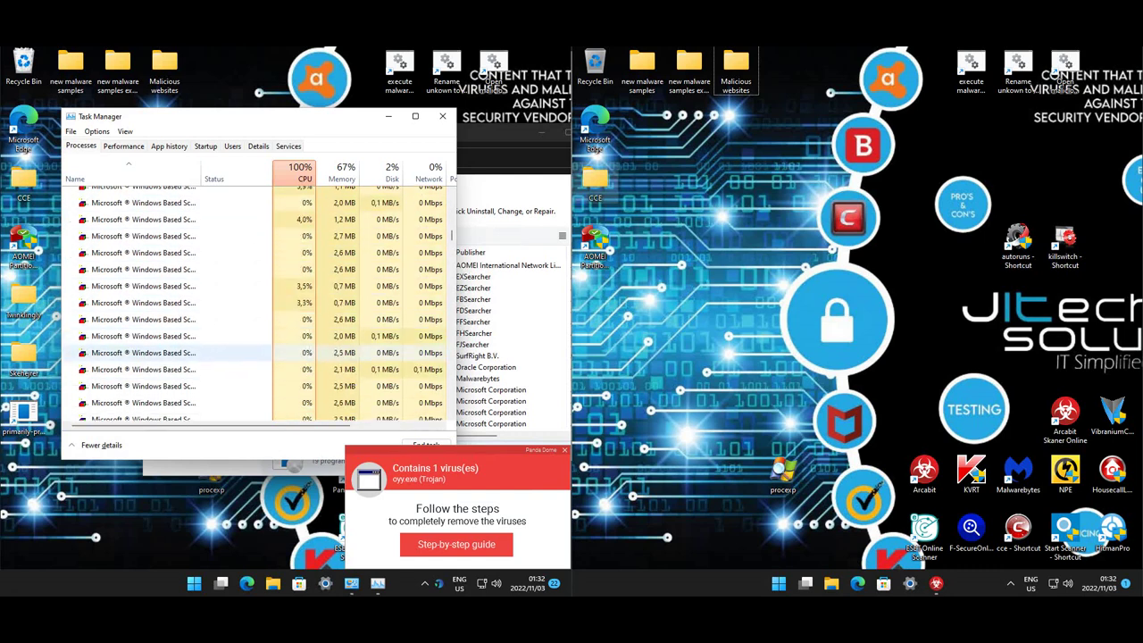
pyautogui.scroll(-3, 178, 352)
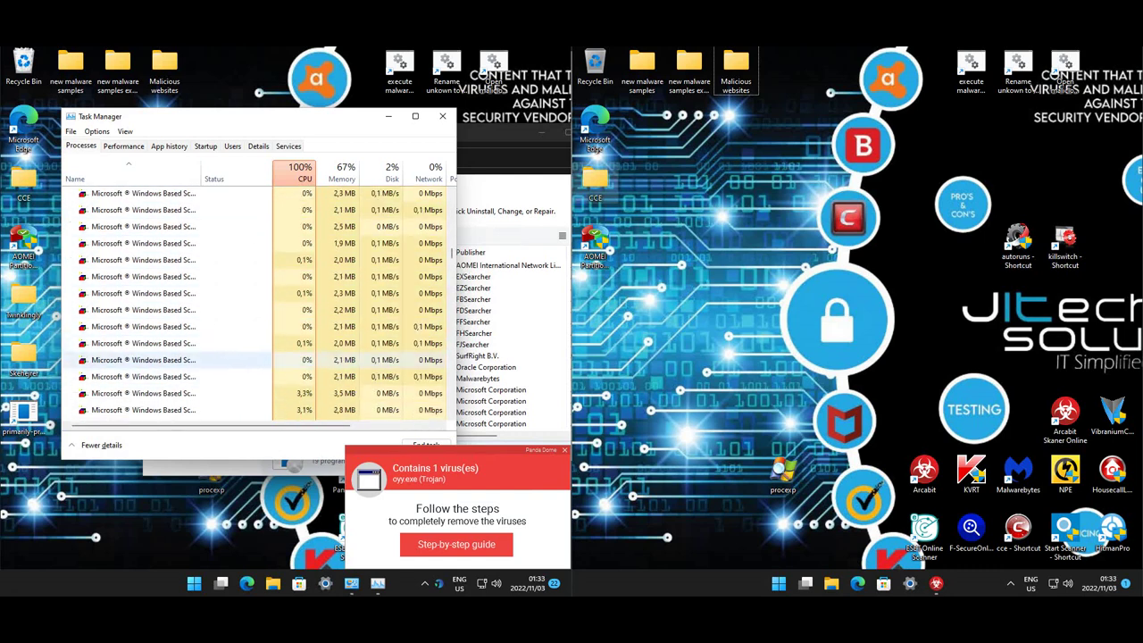
pyautogui.scroll(-3, 179, 353)
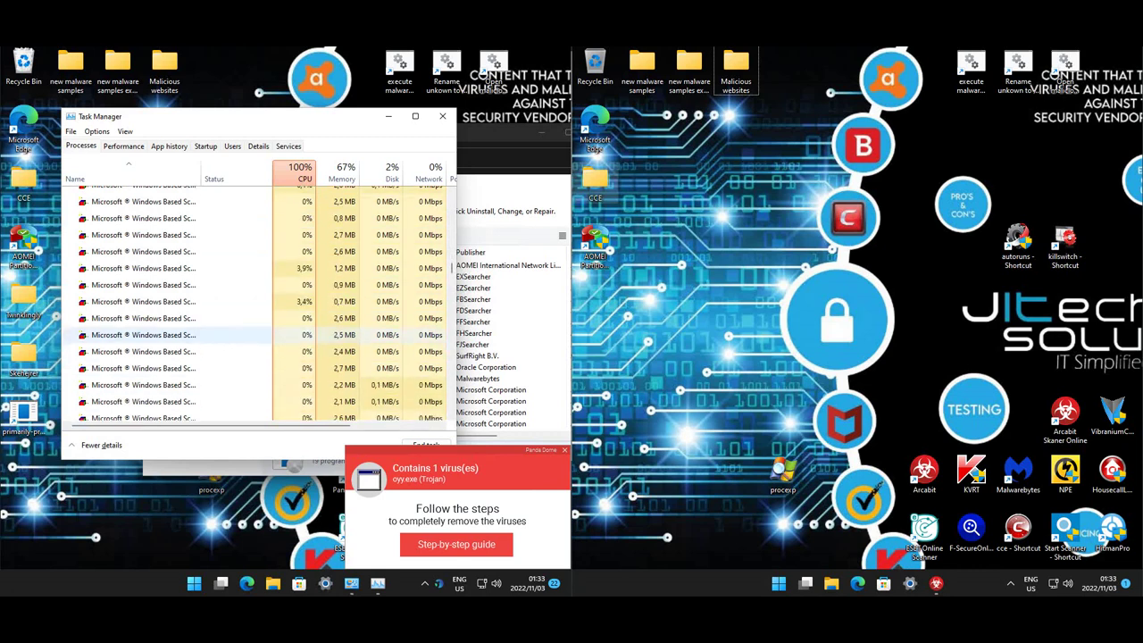
pyautogui.scroll(-3, 179, 329)
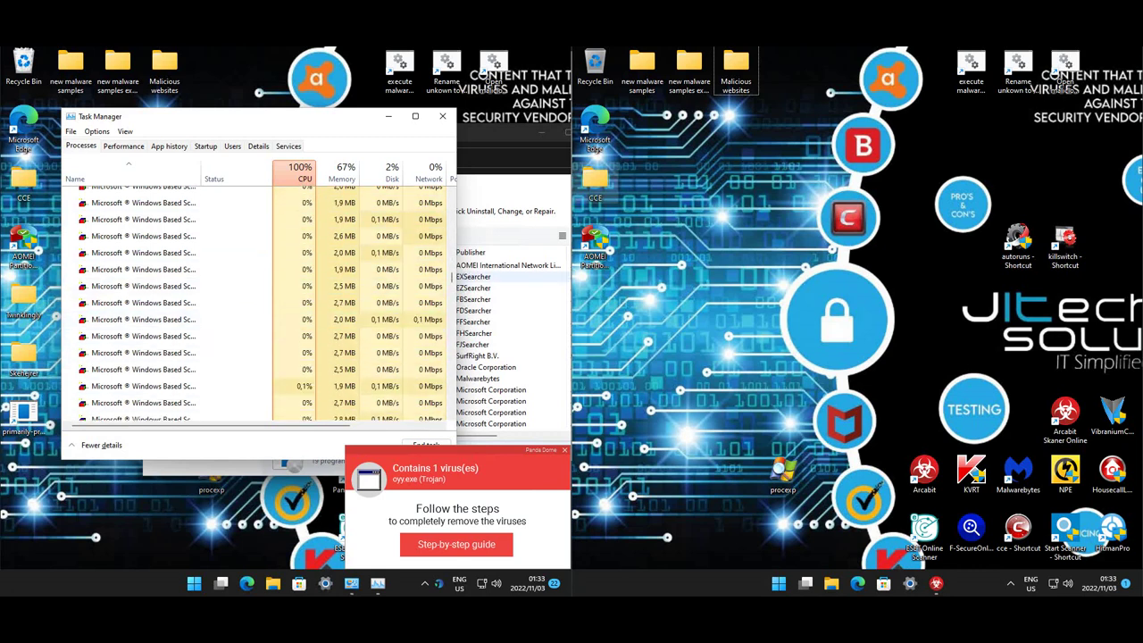
pyautogui.scroll(-2, 261, 303)
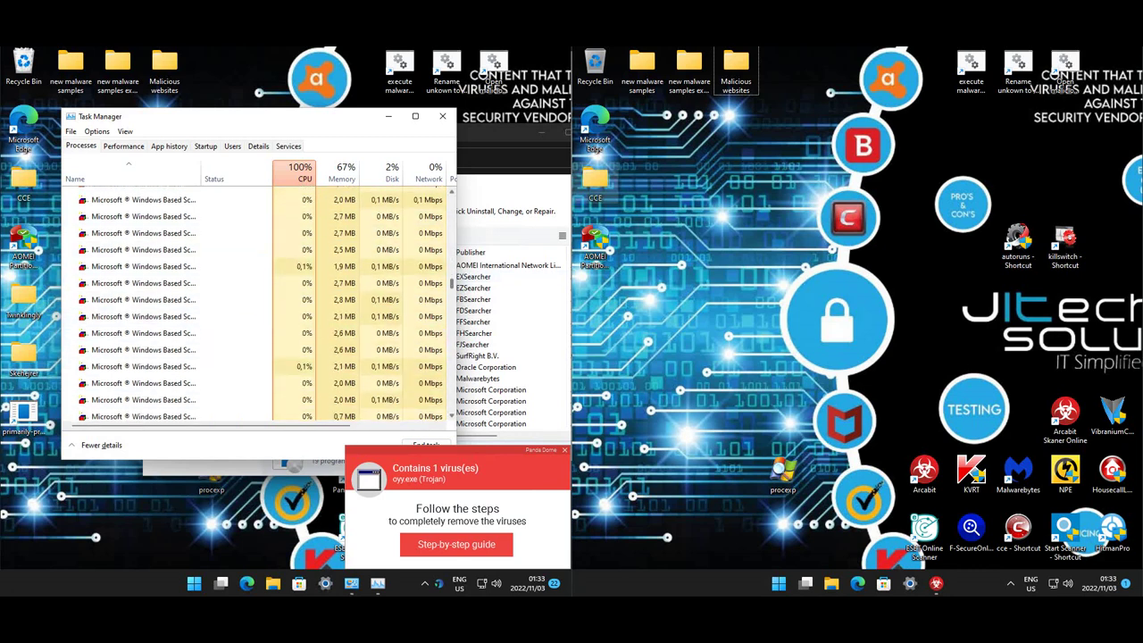
pyautogui.scroll(-8, 179, 259)
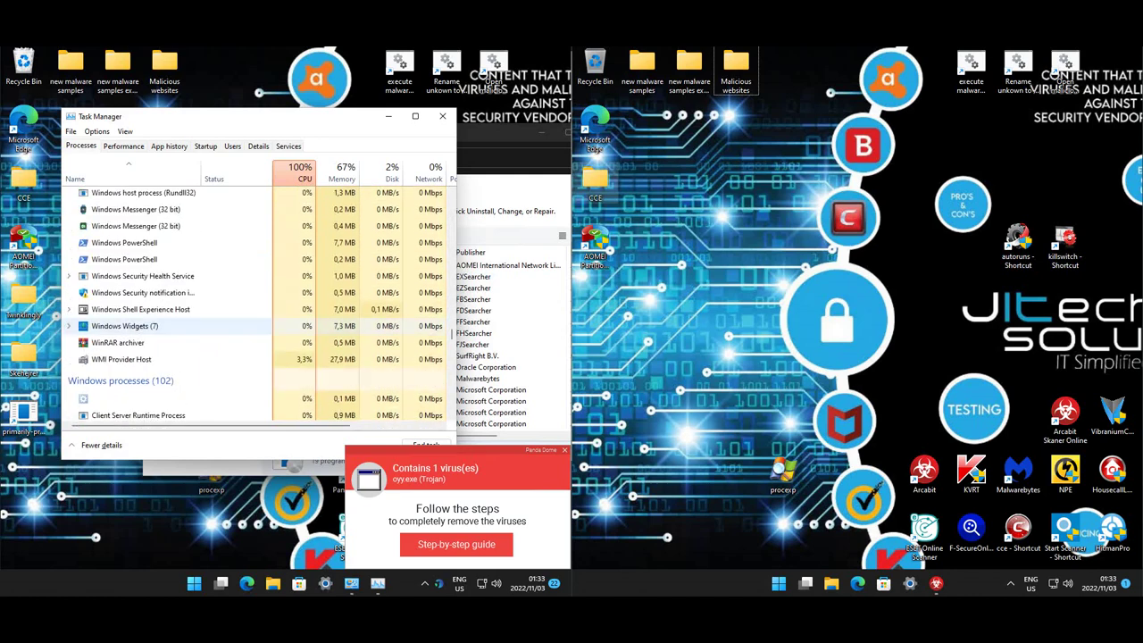
pyautogui.scroll(-10, 179, 282)
pyautogui.scroll(10, 179, 281)
pyautogui.click(442, 116)
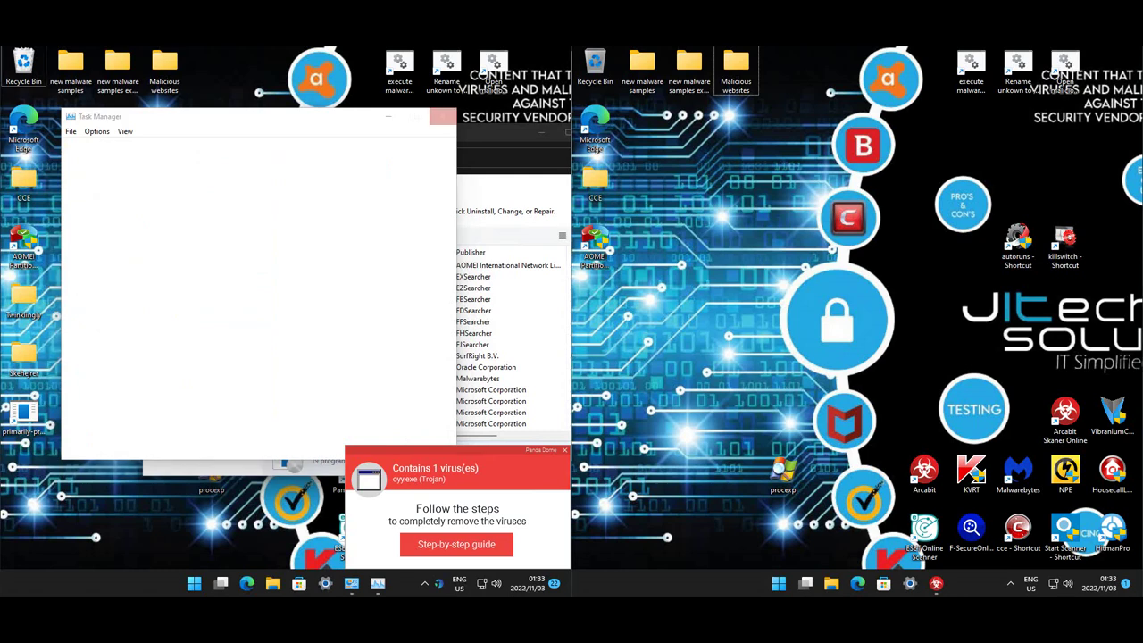
# Step: Bring Programs and Features forward on the Panda desktop and review the installed programs, including the Searcher entries
pyautogui.hotkey('alt', 'Tab')
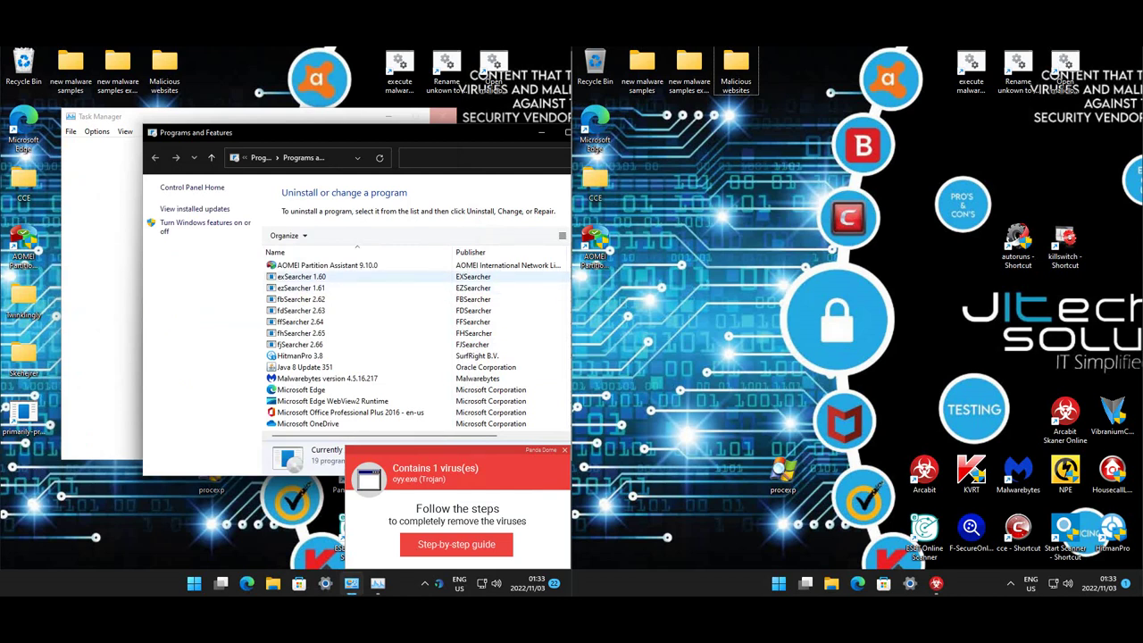
pyautogui.click(301, 299)
pyautogui.scroll(-2, 416, 333)
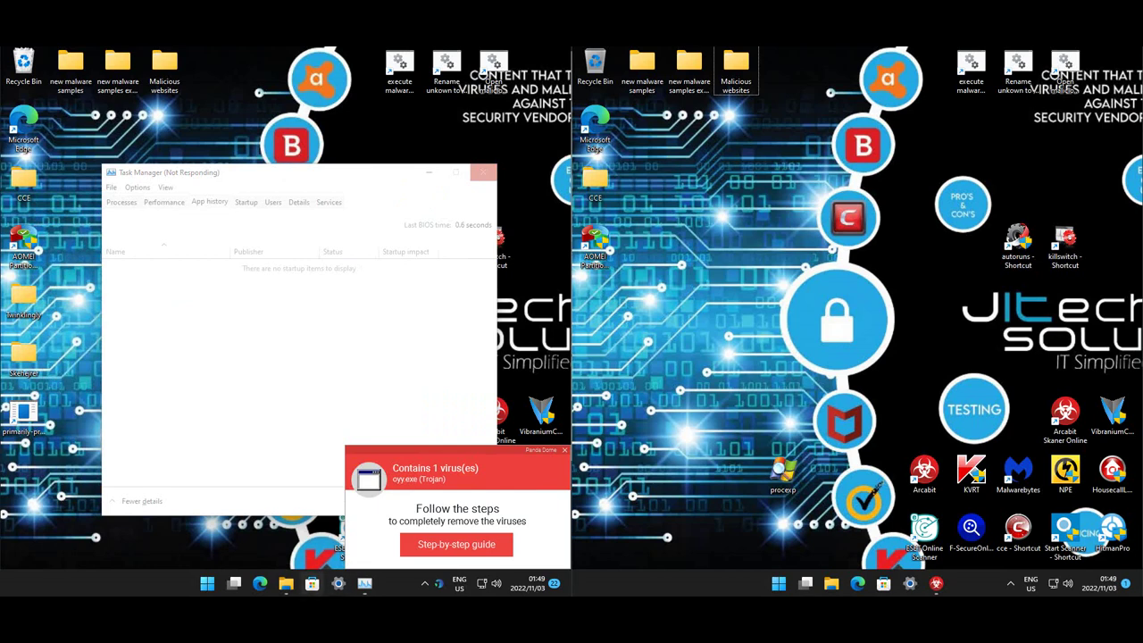
# Step: Inspect the Documents folder, including the print application, and the Pictures folder on the Panda desktop for damaged files
pyautogui.click(285, 584)
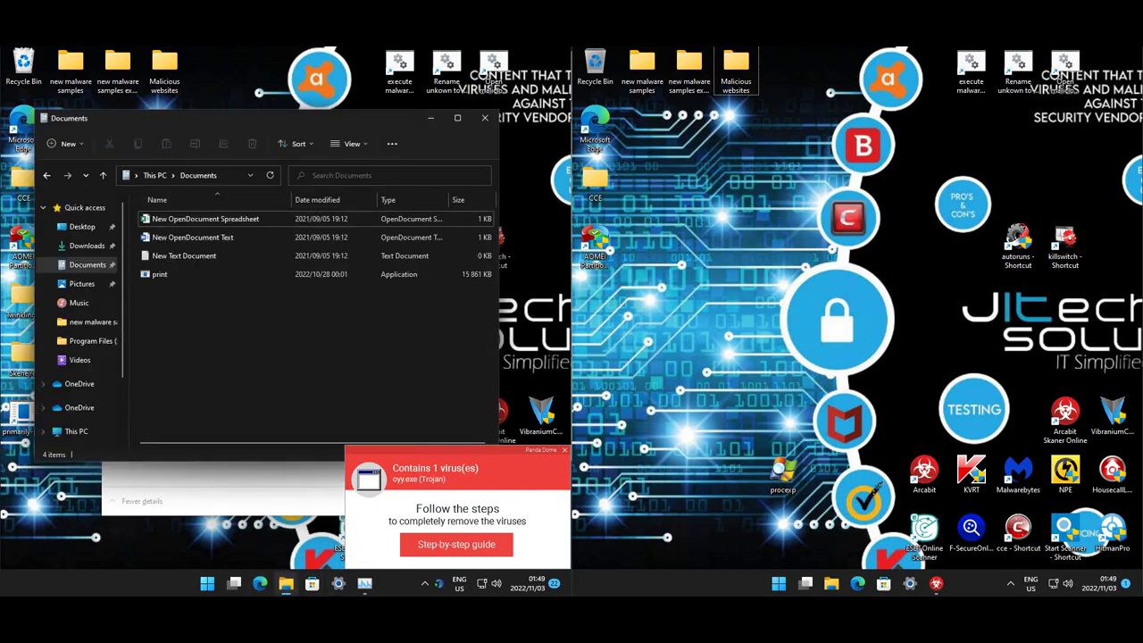
pyautogui.click(159, 274)
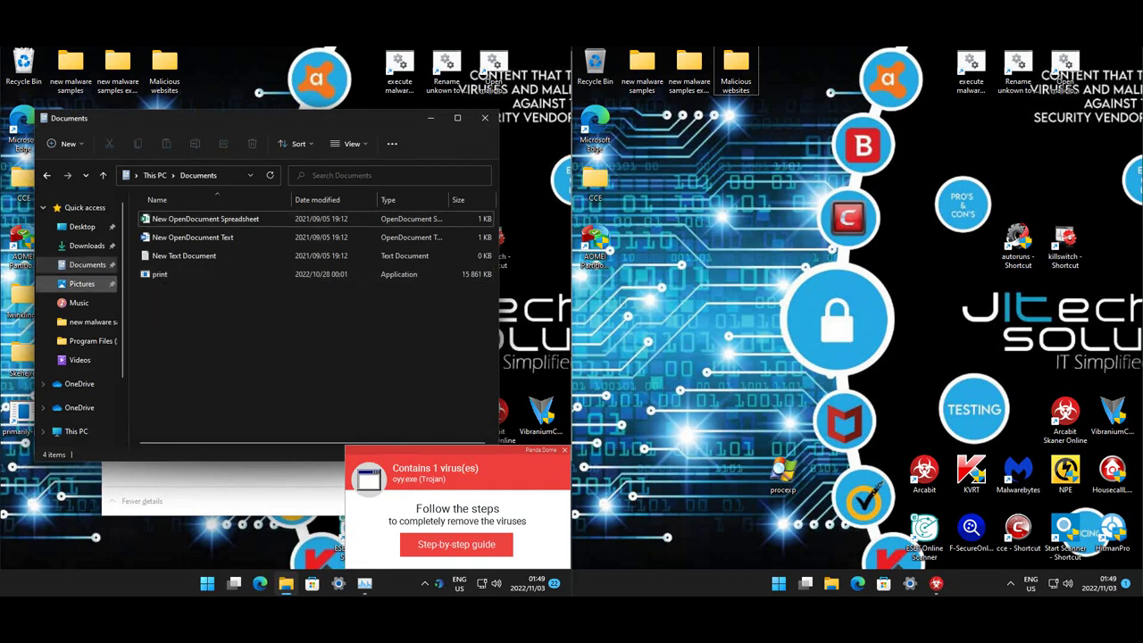
pyautogui.click(81, 283)
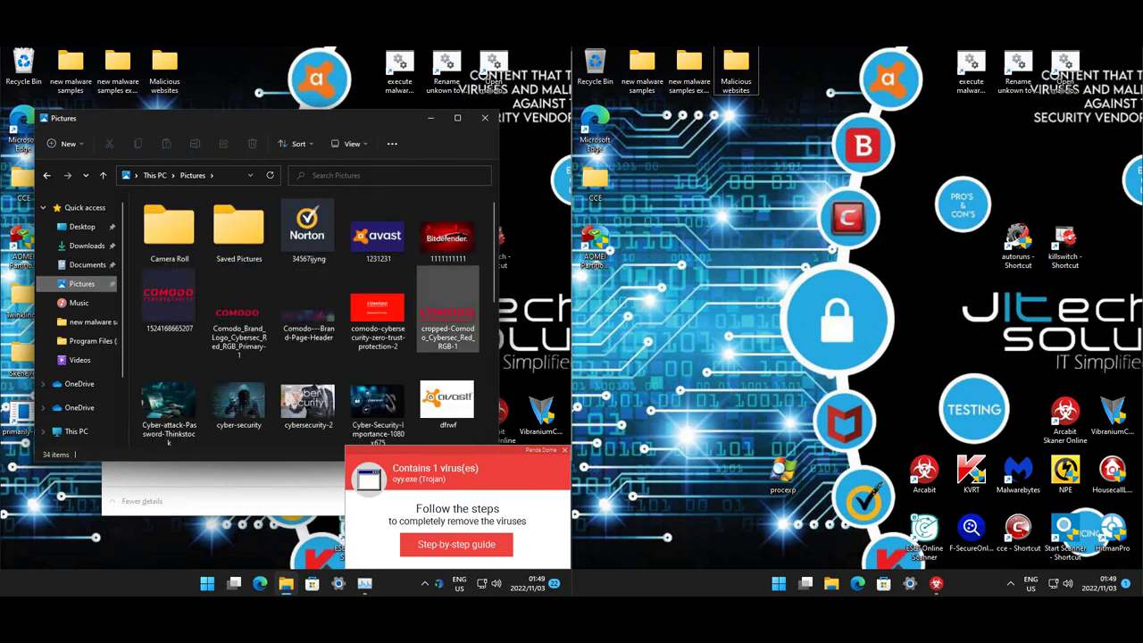
pyautogui.scroll(-5, 308, 321)
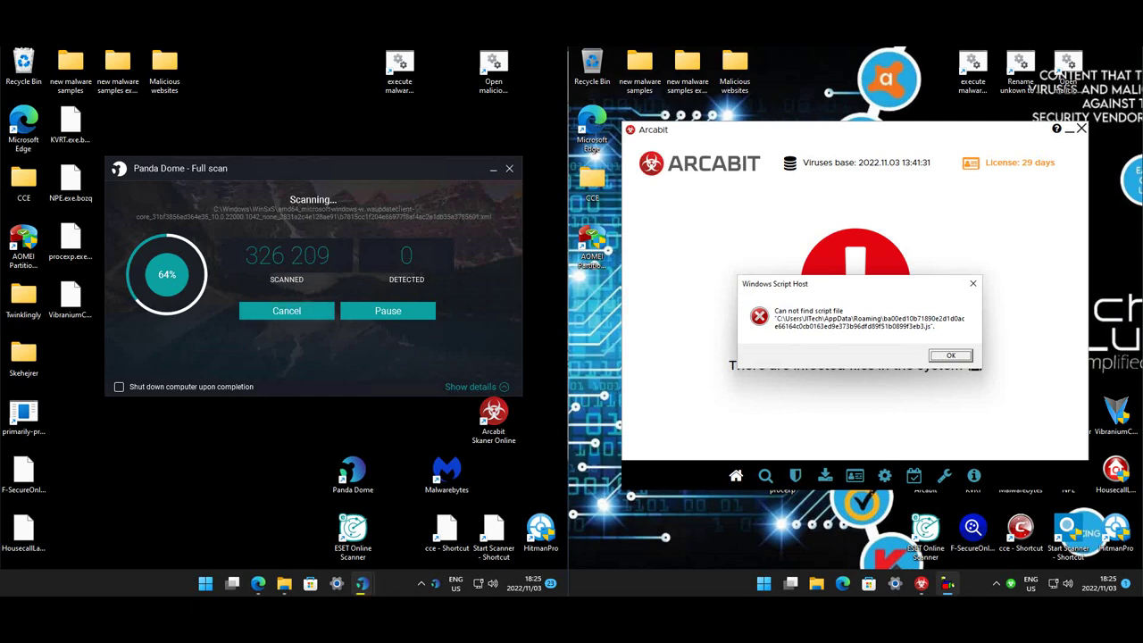
# Step: Cancel the Panda Dome full scan and confirm the cancellation, checking the full name of the renamed F-Secure scanner file on the desktop
pyautogui.click(287, 311)
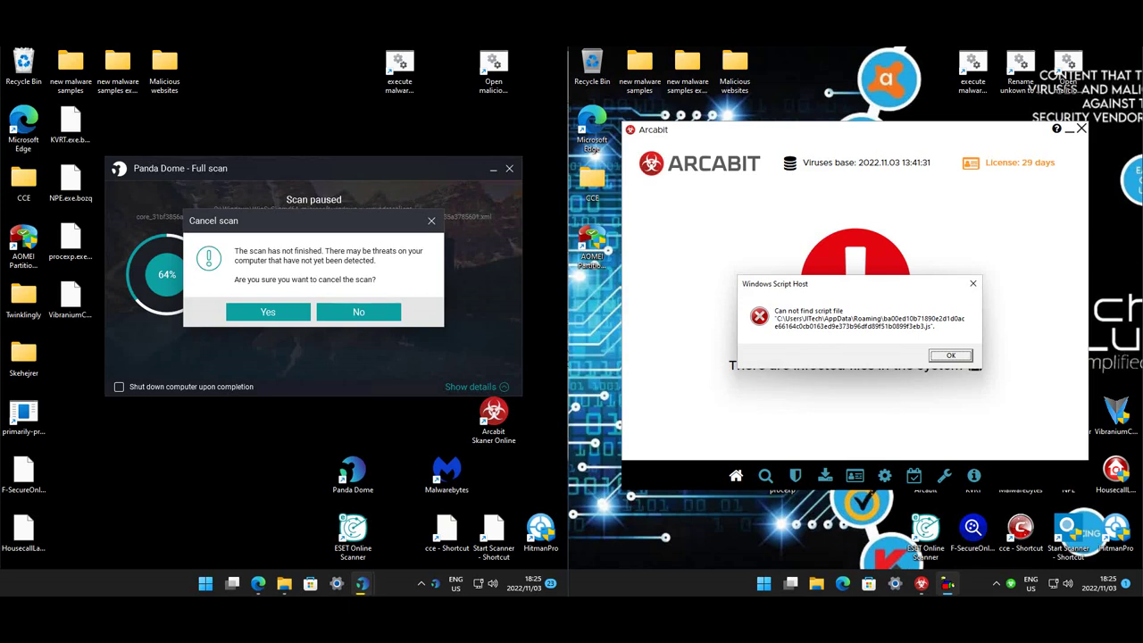
pyautogui.click(24, 476)
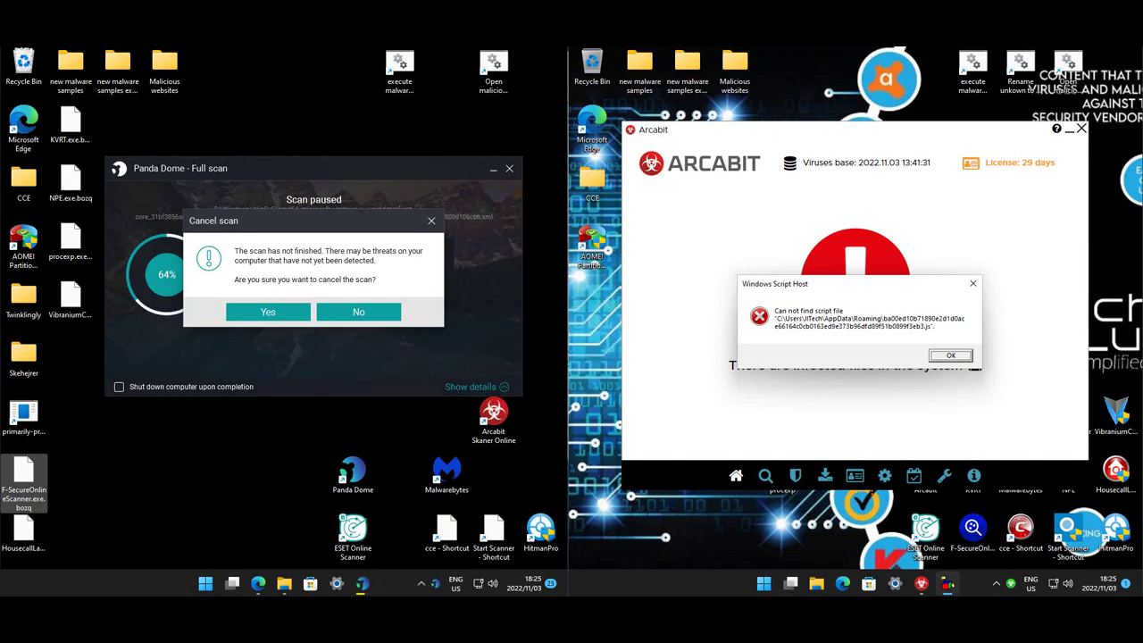
pyautogui.click(268, 312)
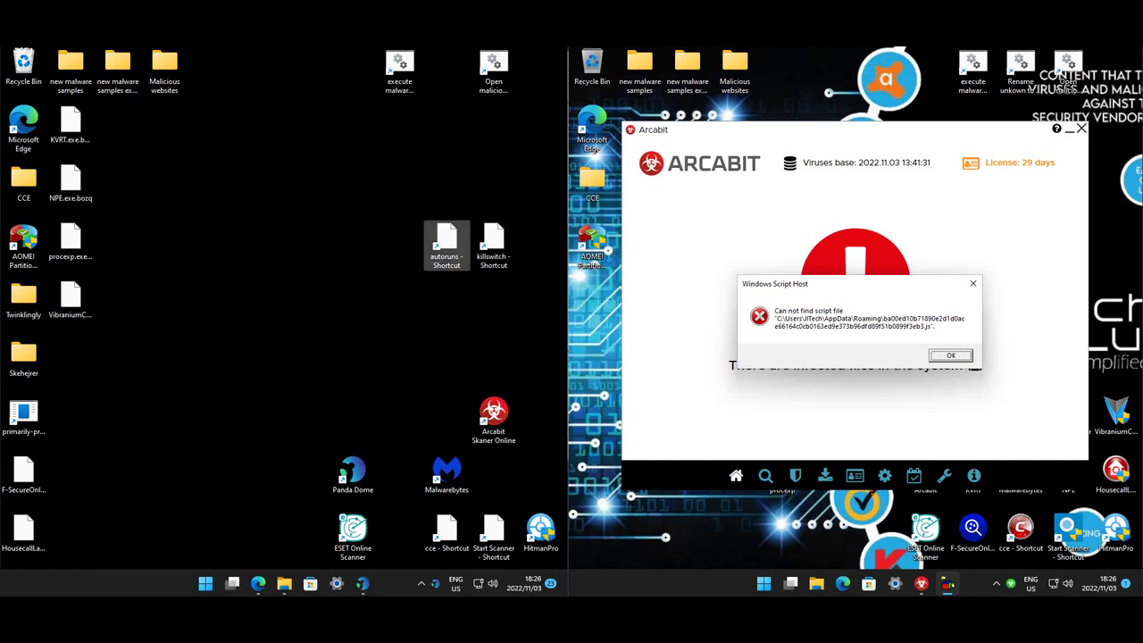
# Step: Review the ID Ransomware identification result on the Panda desktop, close the browser, and bring up the main Panda Dome window
pyautogui.click(258, 584)
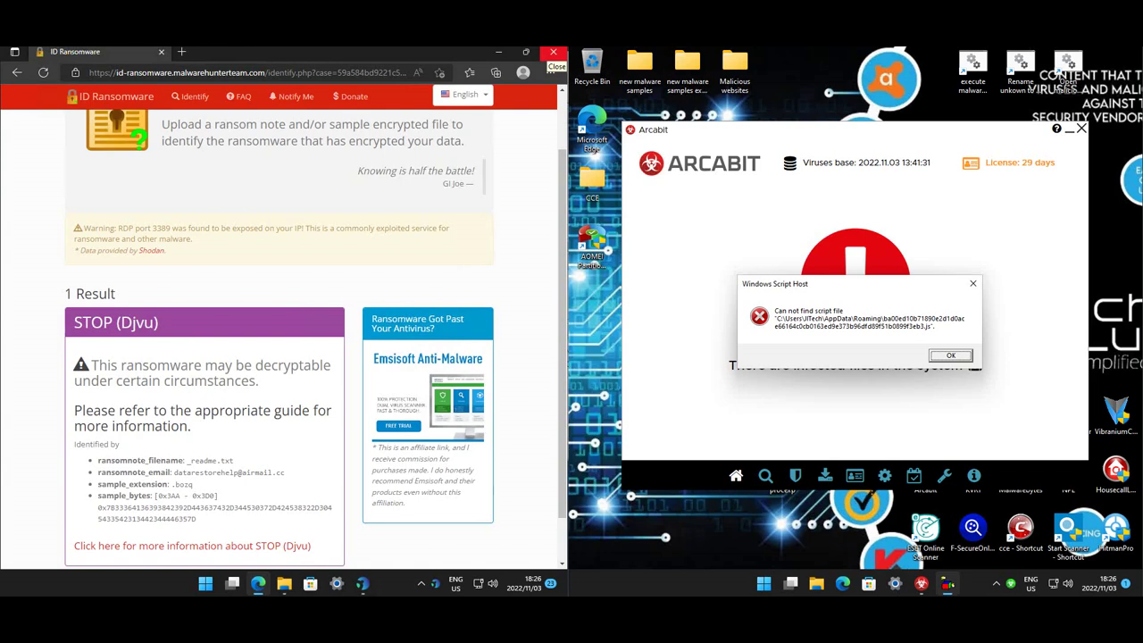
pyautogui.hotkey('alt', 'F4')
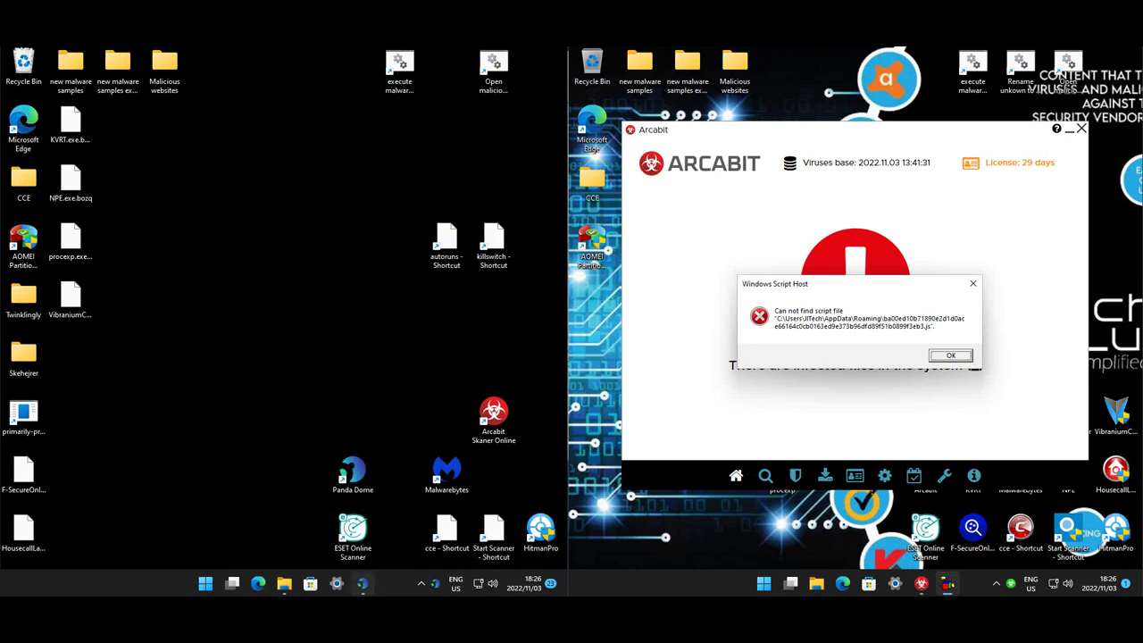
pyautogui.click(362, 584)
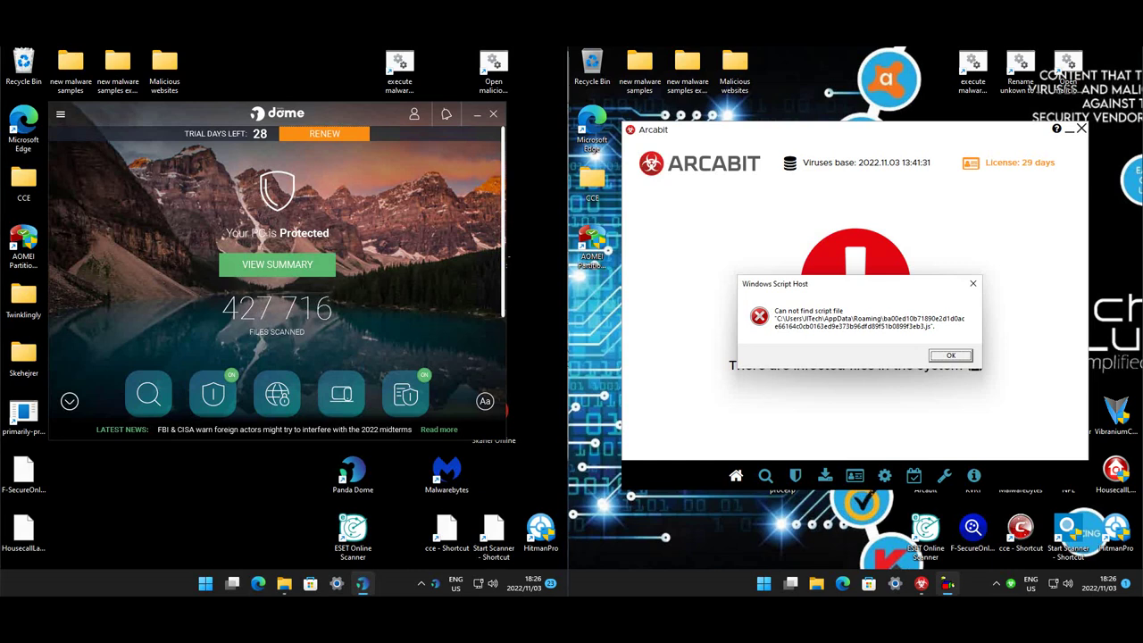
# Step: Dismiss the Windows Script Host error on the Arcabit desktop and examine the files listed in Arcabit's Quarantine tool
pyautogui.click(951, 356)
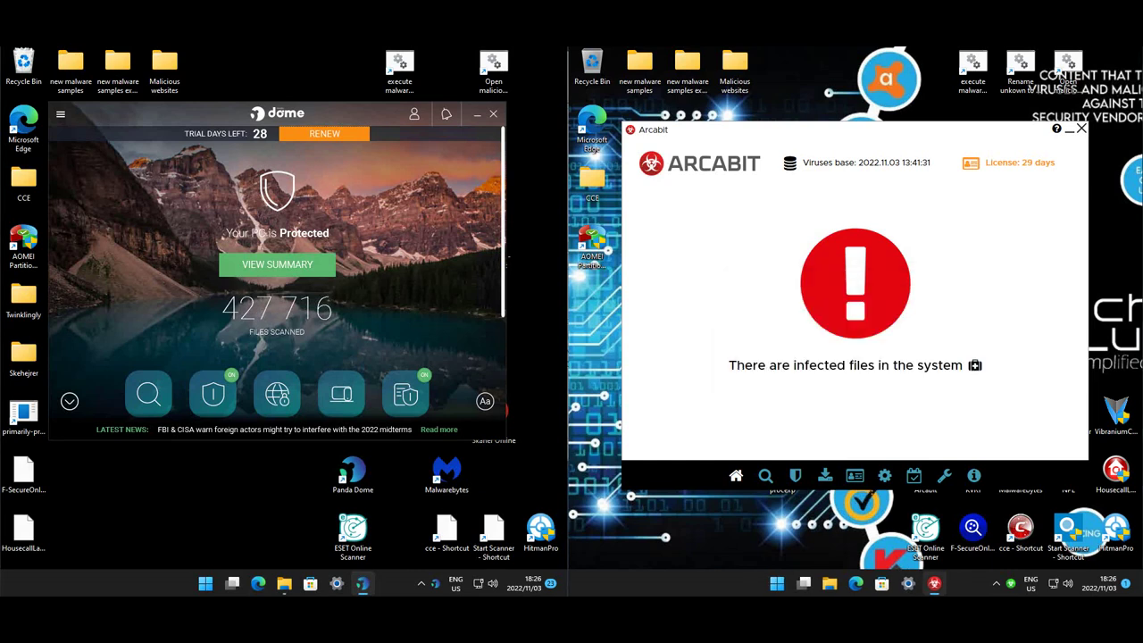
pyautogui.click(944, 475)
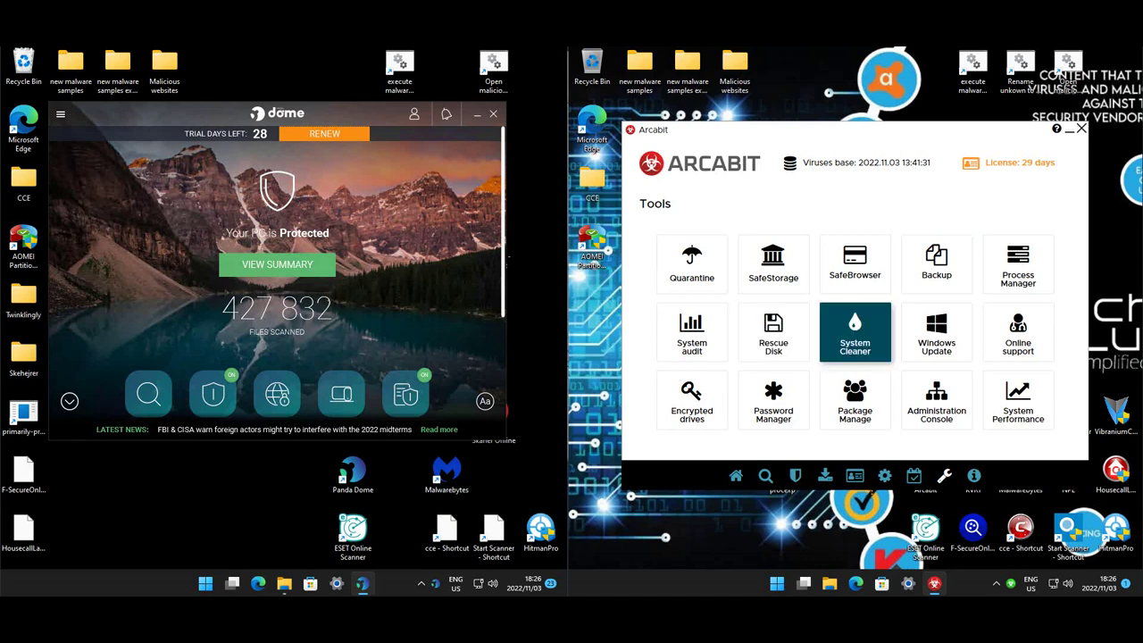
pyautogui.click(692, 263)
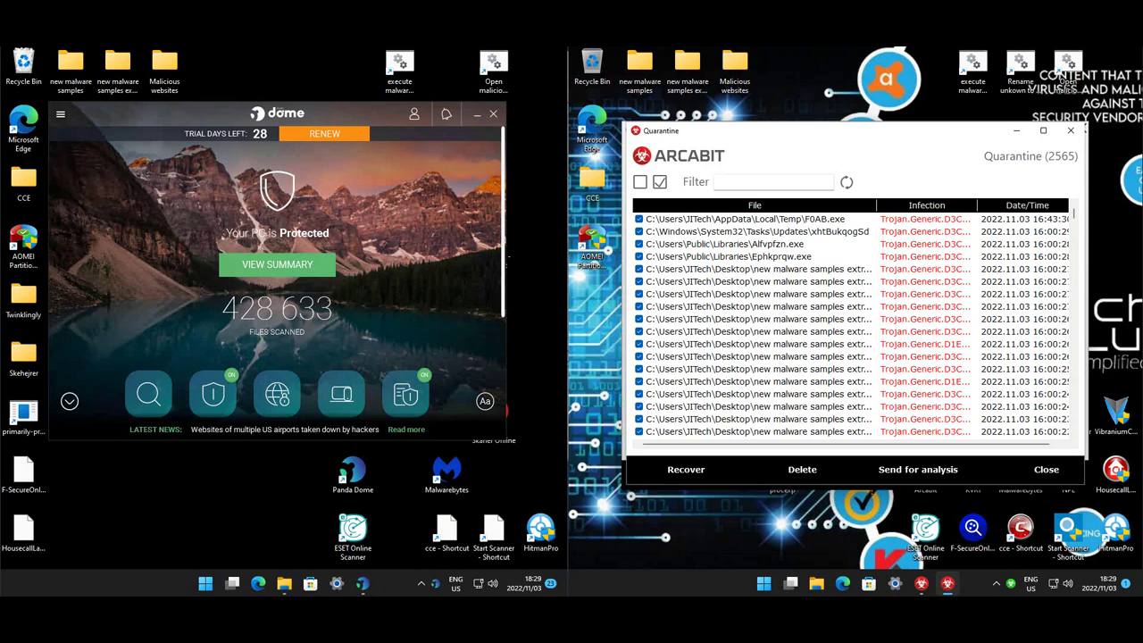
pyautogui.scroll(-3, 850, 325)
pyautogui.scroll(-15, 850, 325)
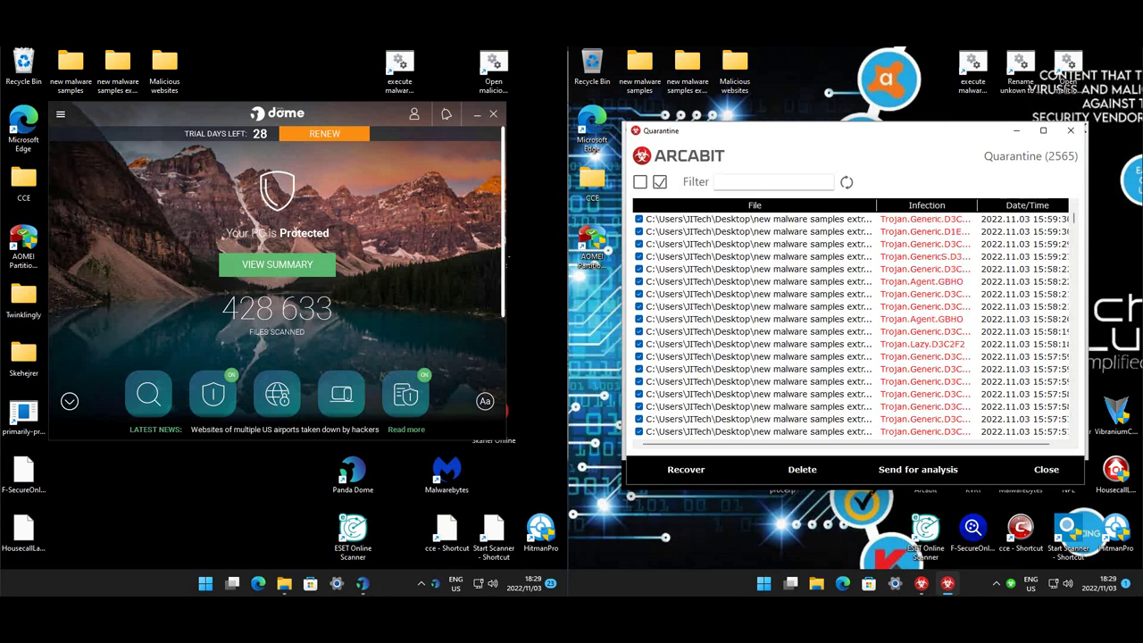
# Step: Close the Panda Dome window and Arcabit's Quarantine window, and return Arcabit to its home screen
pyautogui.click(363, 583)
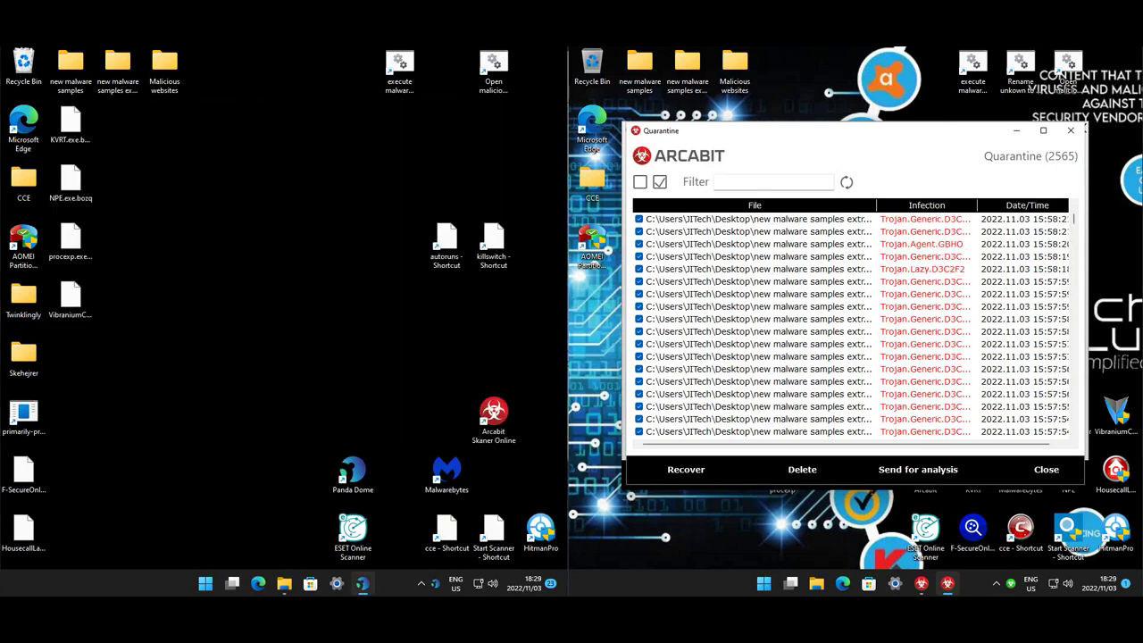
pyautogui.hotkey('alt', 'F4')
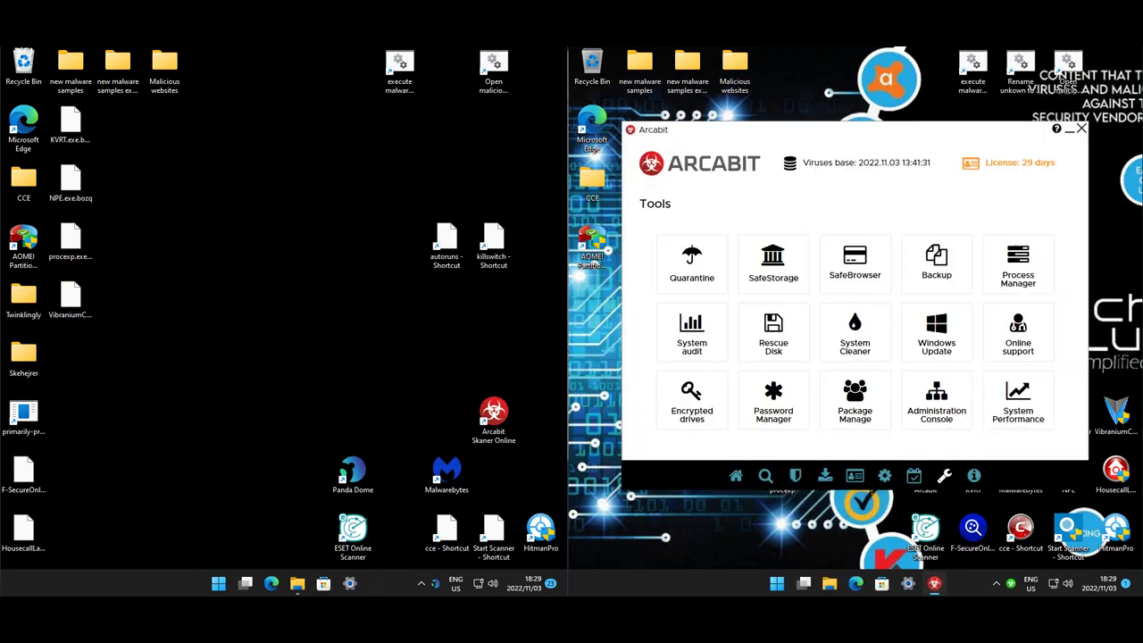
pyautogui.click(736, 475)
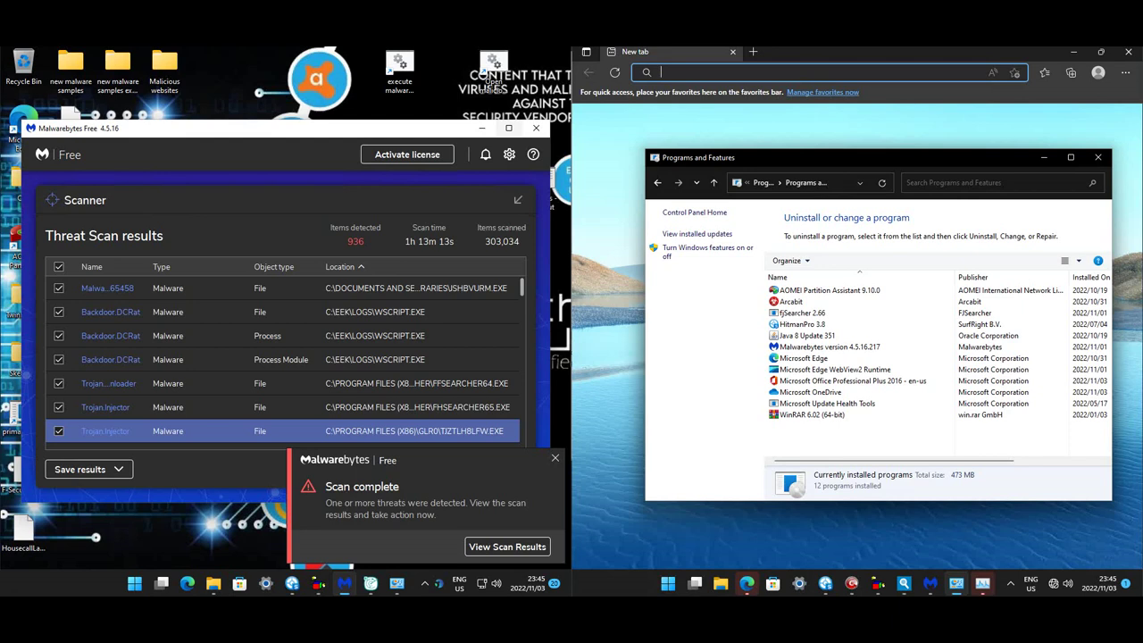
# Step: Examine the HitmanPro scan results on the Panda desktop, going through the malware, trojan and suspicious entries
pyautogui.click(291, 583)
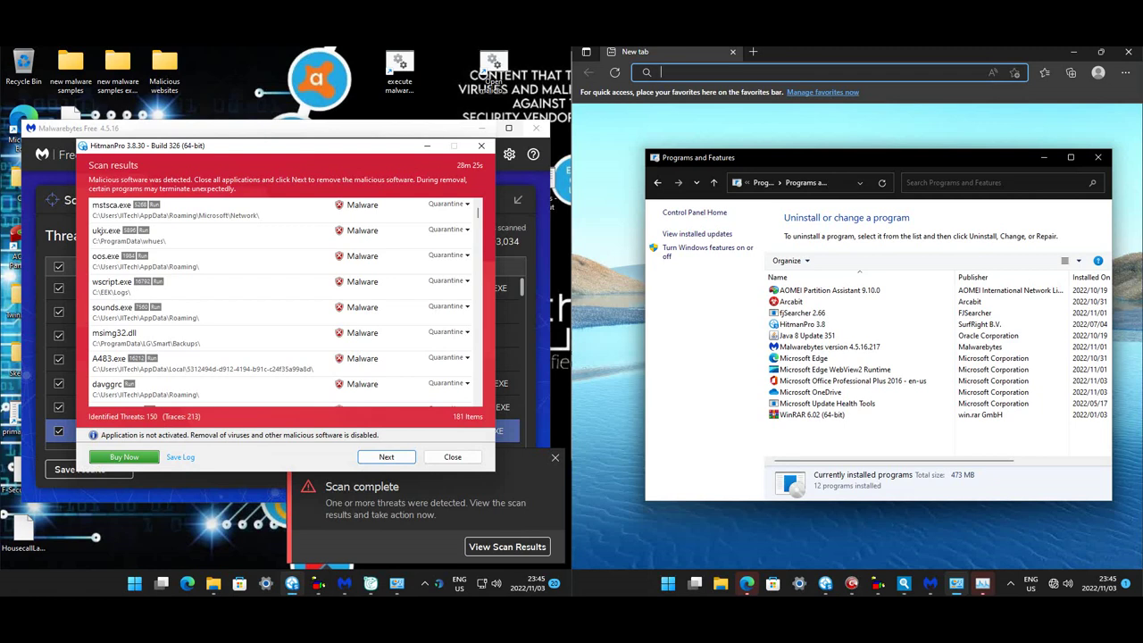
pyautogui.scroll(-1, 286, 299)
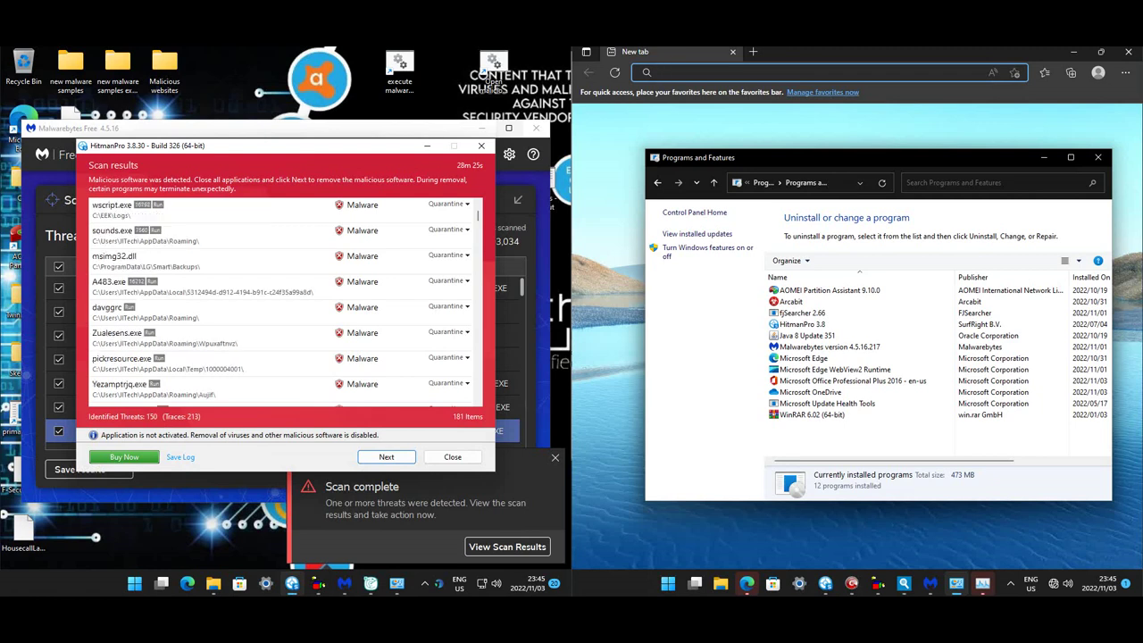
pyautogui.scroll(-5, 286, 299)
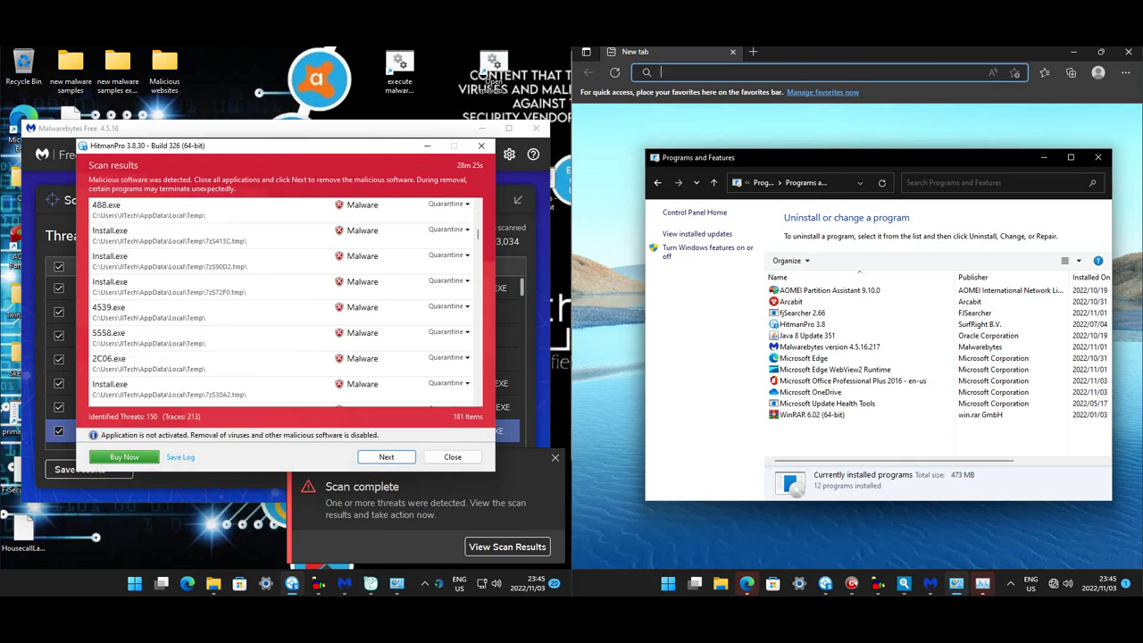
pyautogui.scroll(-5, 286, 299)
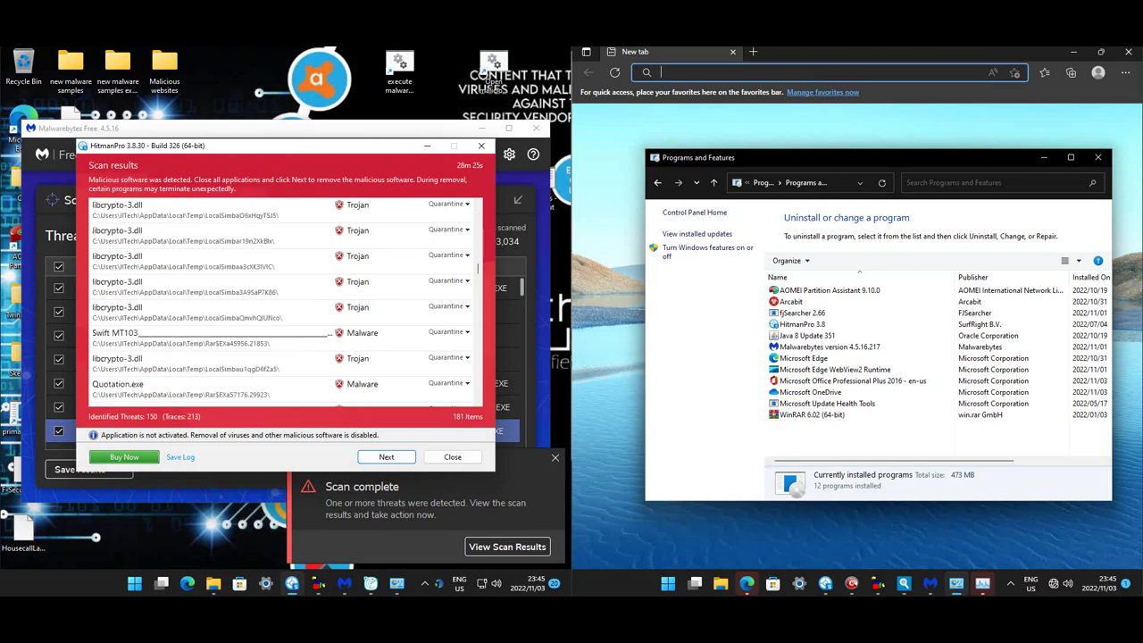
pyautogui.scroll(-2, 286, 299)
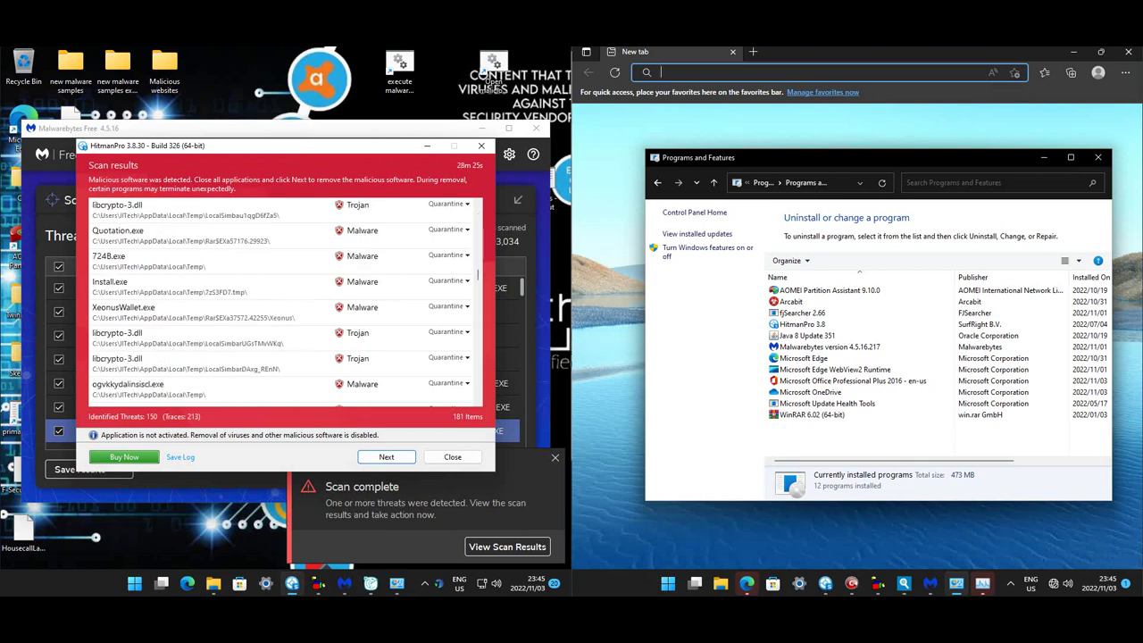
pyautogui.scroll(-3, 286, 299)
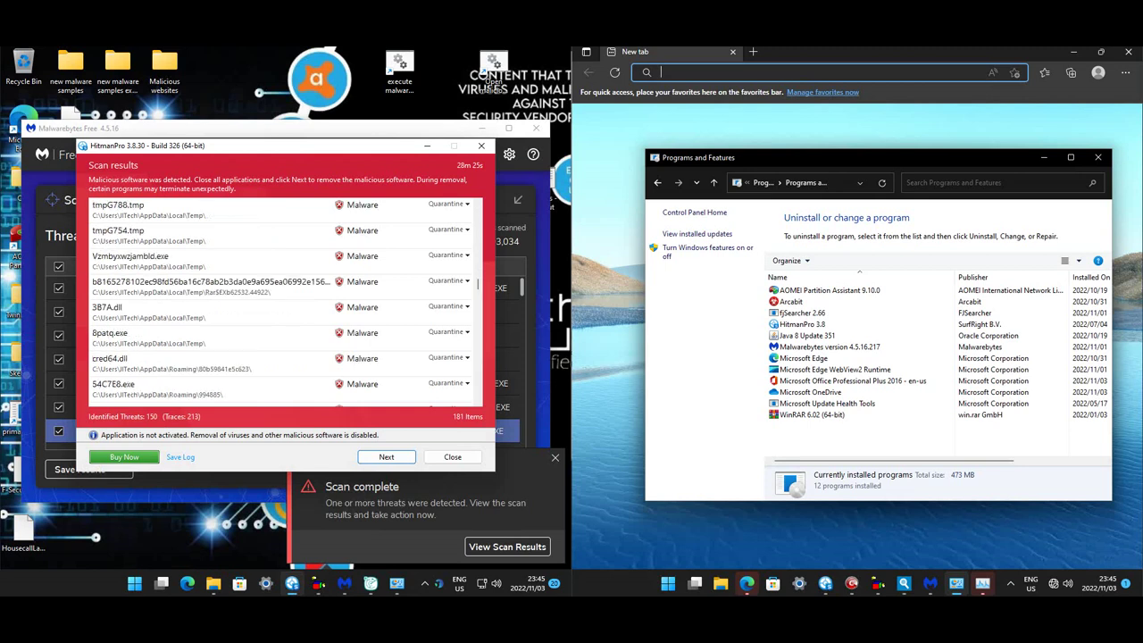
pyautogui.scroll(-10, 286, 299)
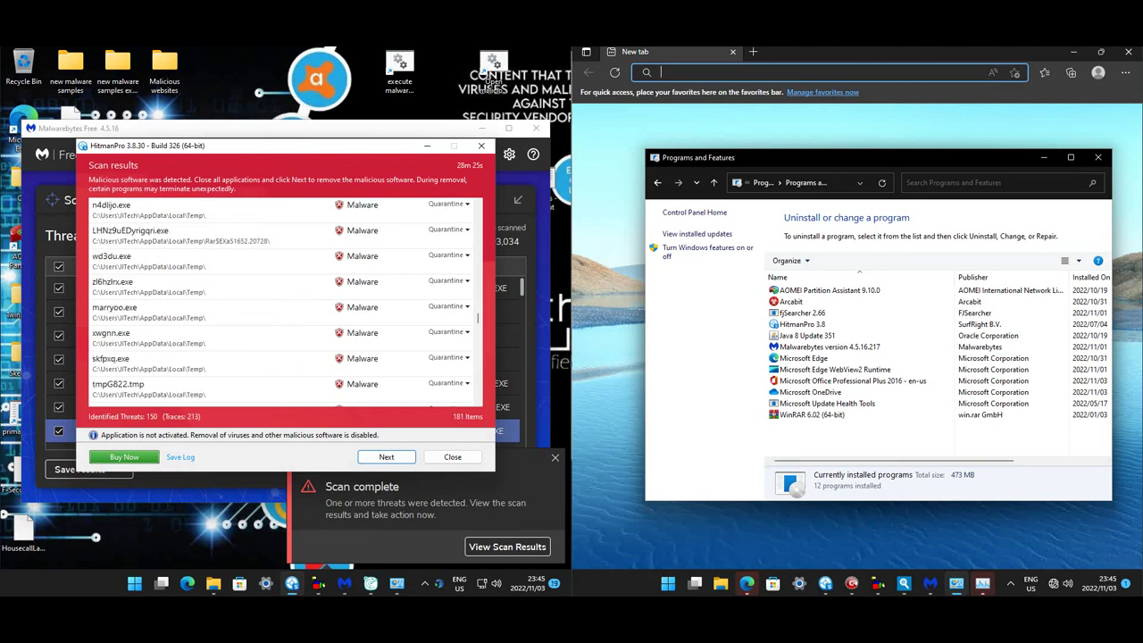
pyautogui.scroll(-5, 286, 299)
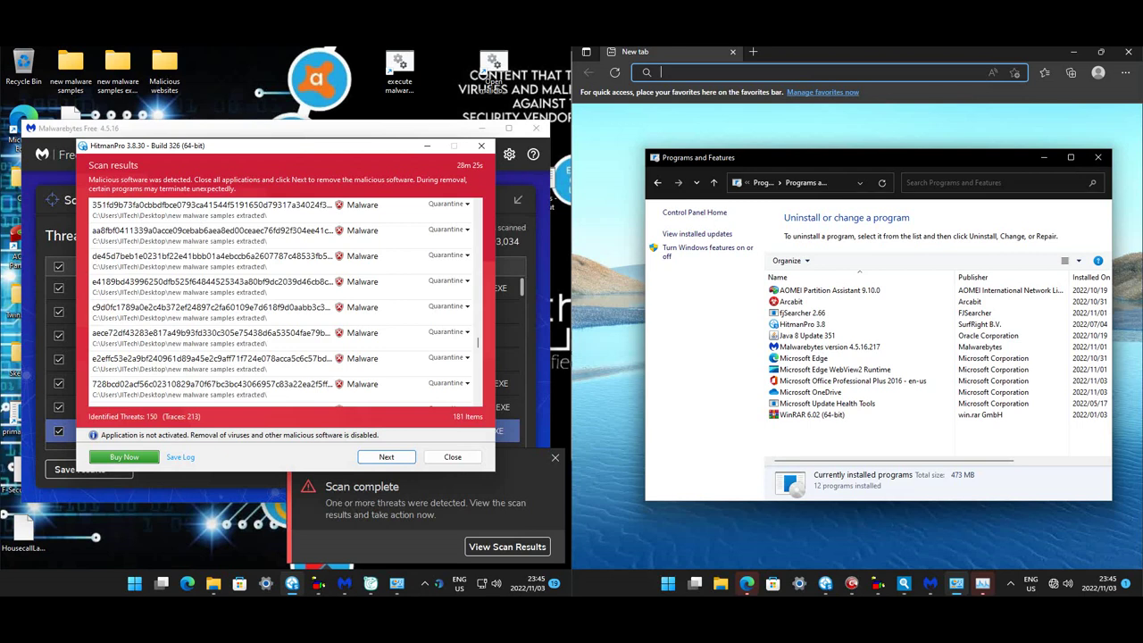
pyautogui.scroll(-5, 286, 299)
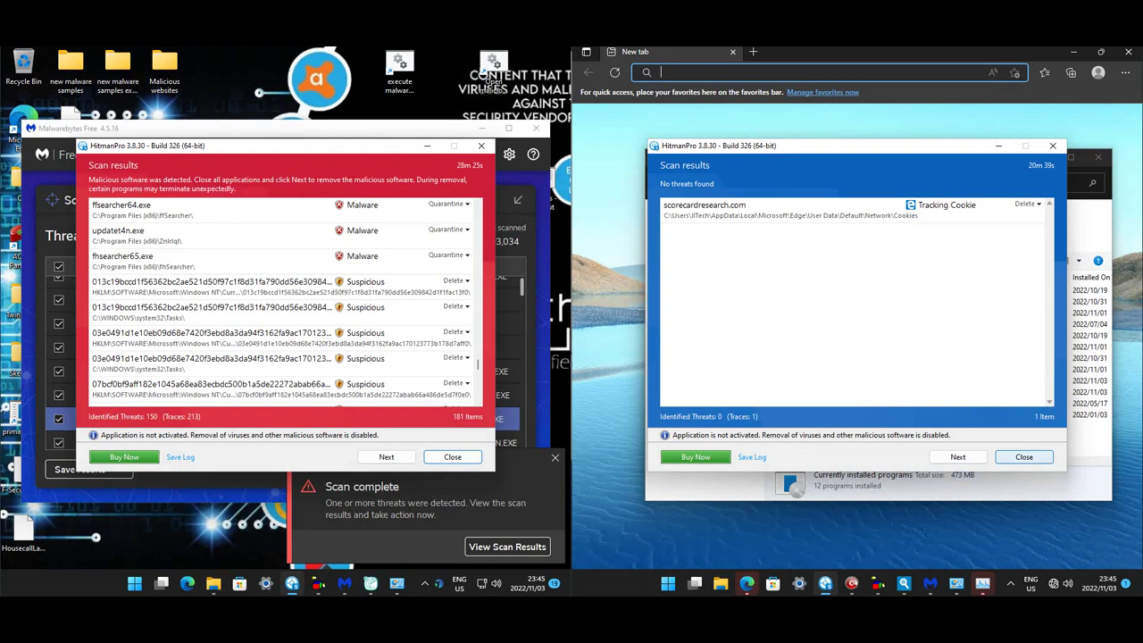
# Step: Close the HitmanPro results on the Arcabit desktop, check the remaining suspicious entries on the Panda desktop, and close HitmanPro there
pyautogui.click(1025, 457)
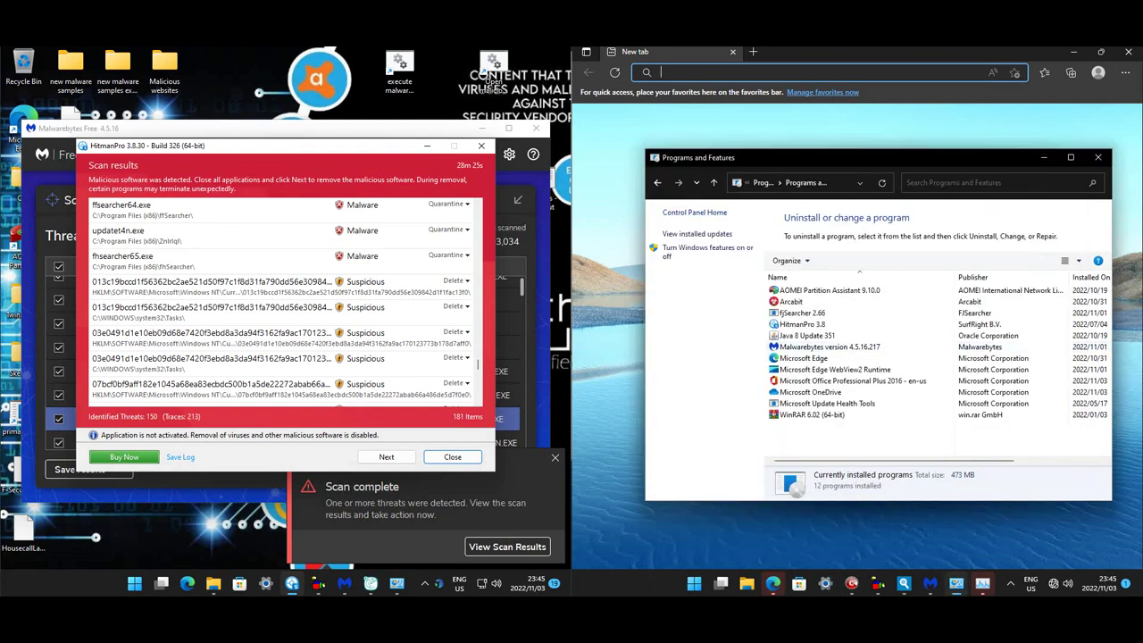
pyautogui.click(482, 127)
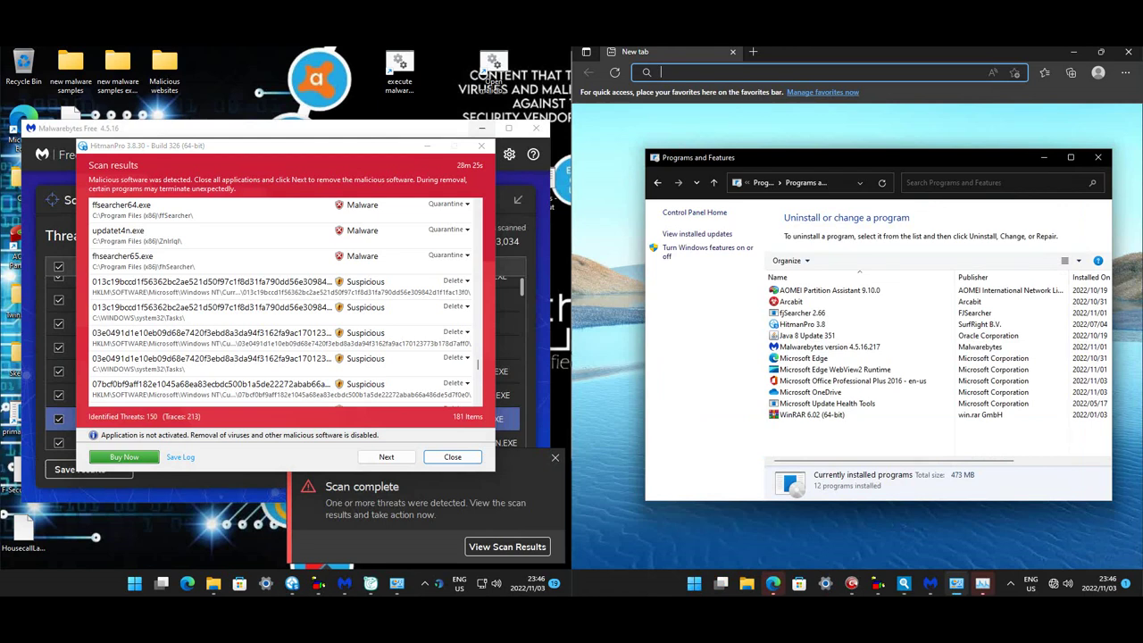
pyautogui.click(482, 127)
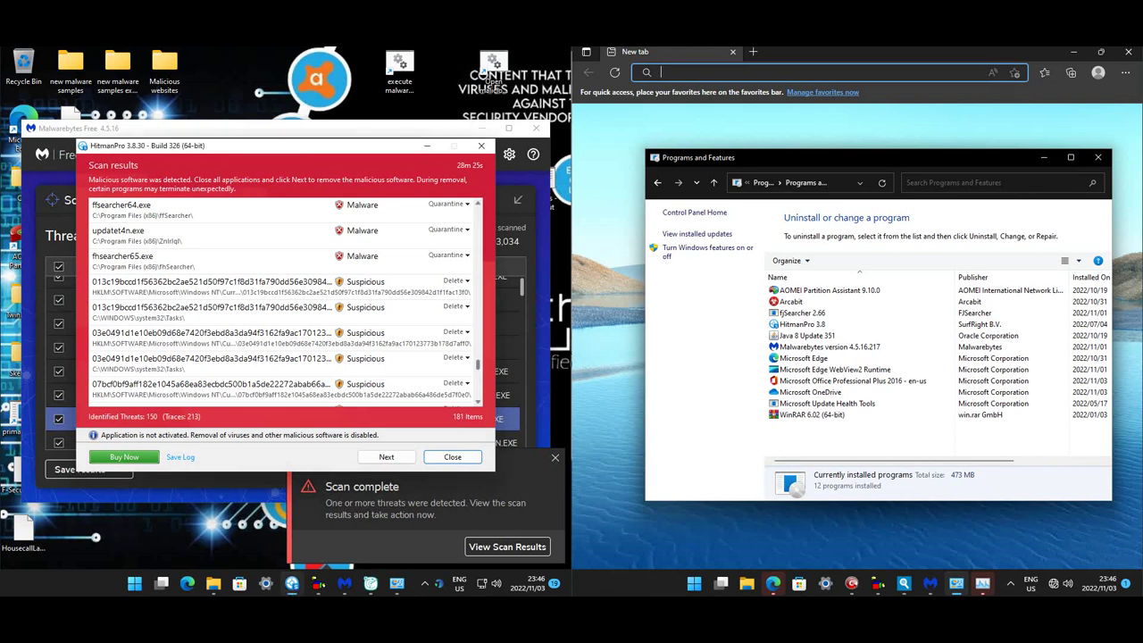
pyautogui.scroll(-3, 286, 299)
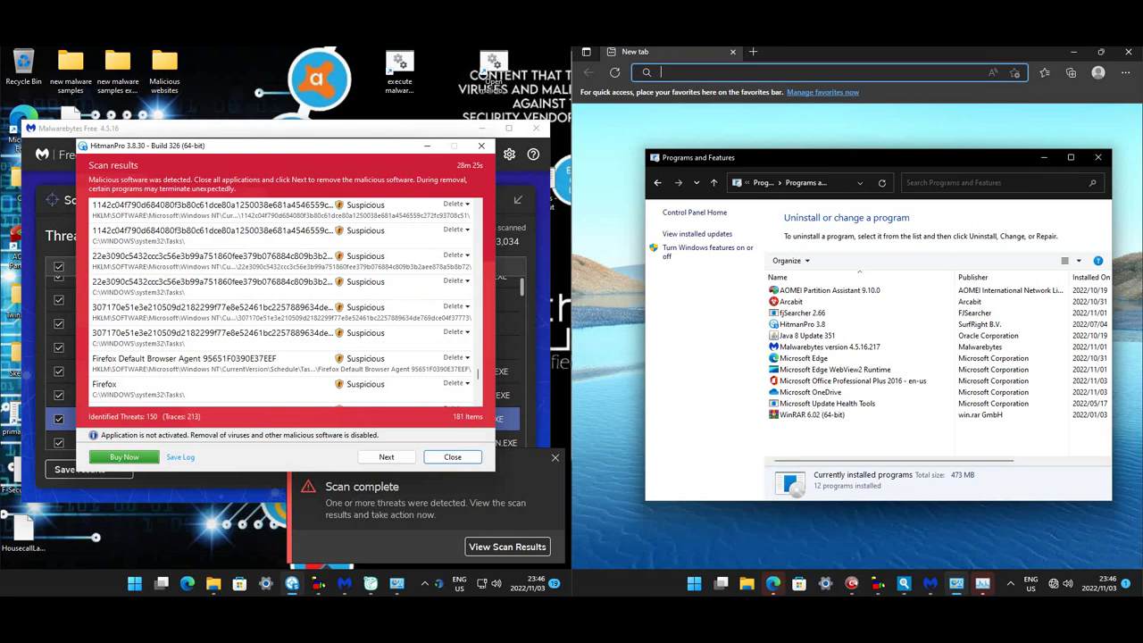
pyautogui.click(453, 456)
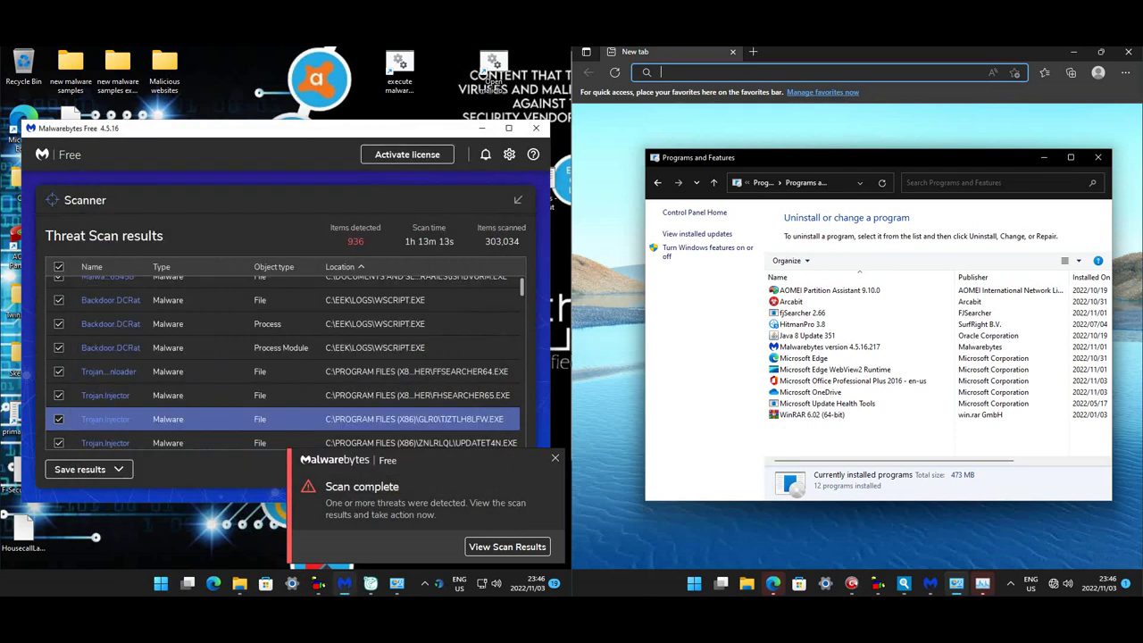
# Step: Dismiss the browser window on the Arcabit desktop, and examine the full Malwarebytes threat scan results on the Panda desktop
pyautogui.click(196, 300)
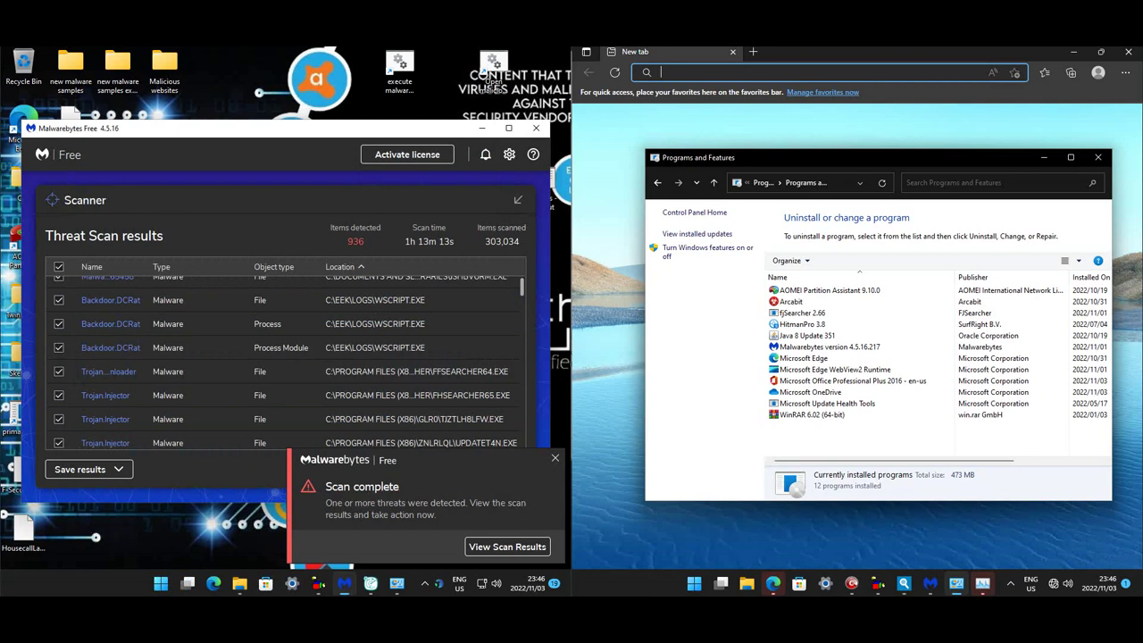
pyautogui.click(1043, 157)
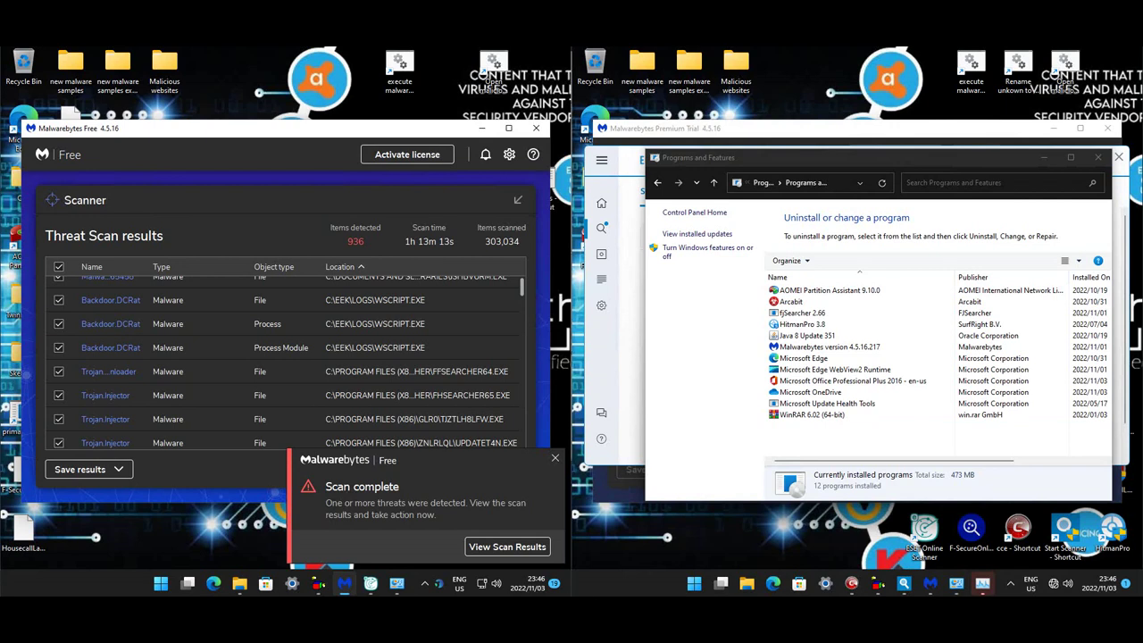
pyautogui.click(268, 300)
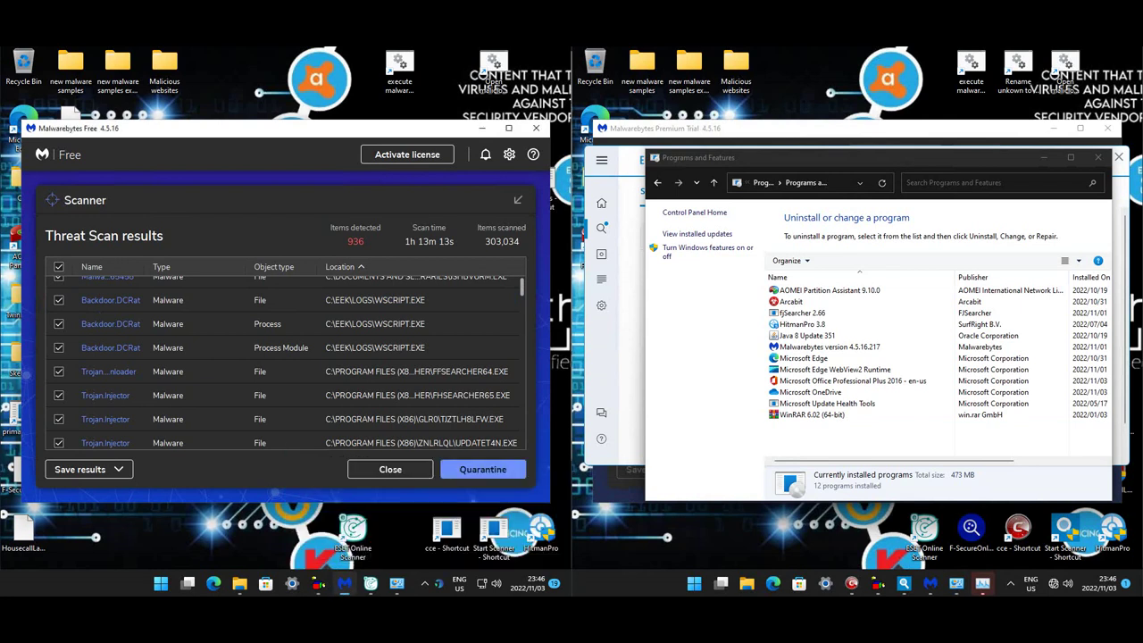
pyautogui.scroll(1, 286, 362)
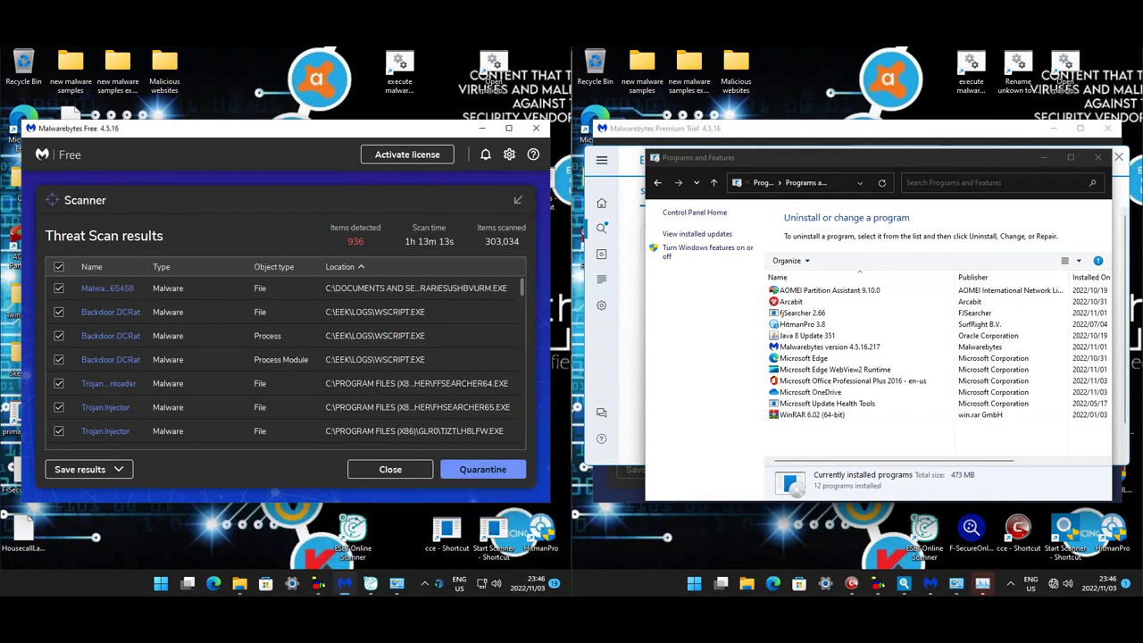
pyautogui.scroll(-20, 286, 362)
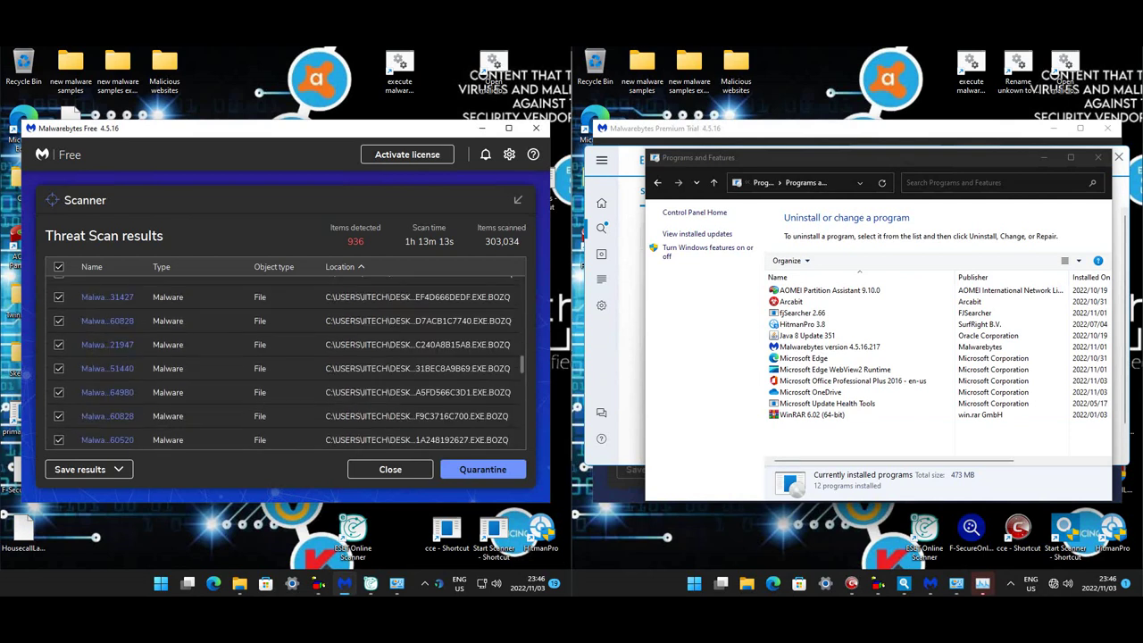
pyautogui.scroll(-10, 286, 361)
pyautogui.scroll(-5, 286, 366)
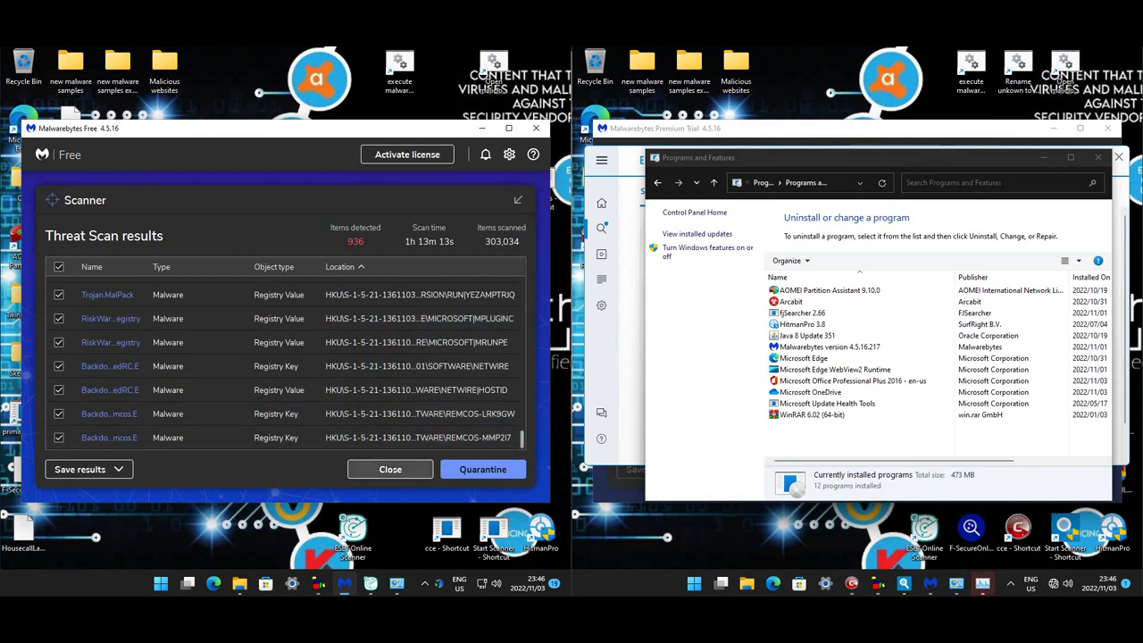
# Step: Close the Malwarebytes scan results on the Panda desktop without quarantining anything, and close Malwarebytes there
pyautogui.click(391, 469)
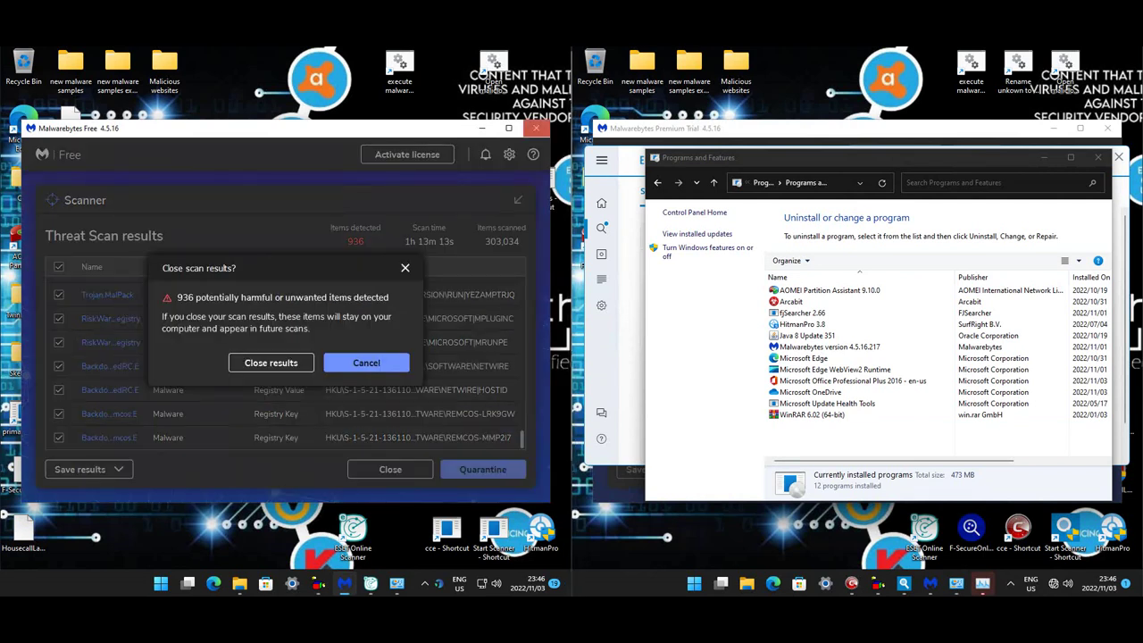
pyautogui.click(271, 362)
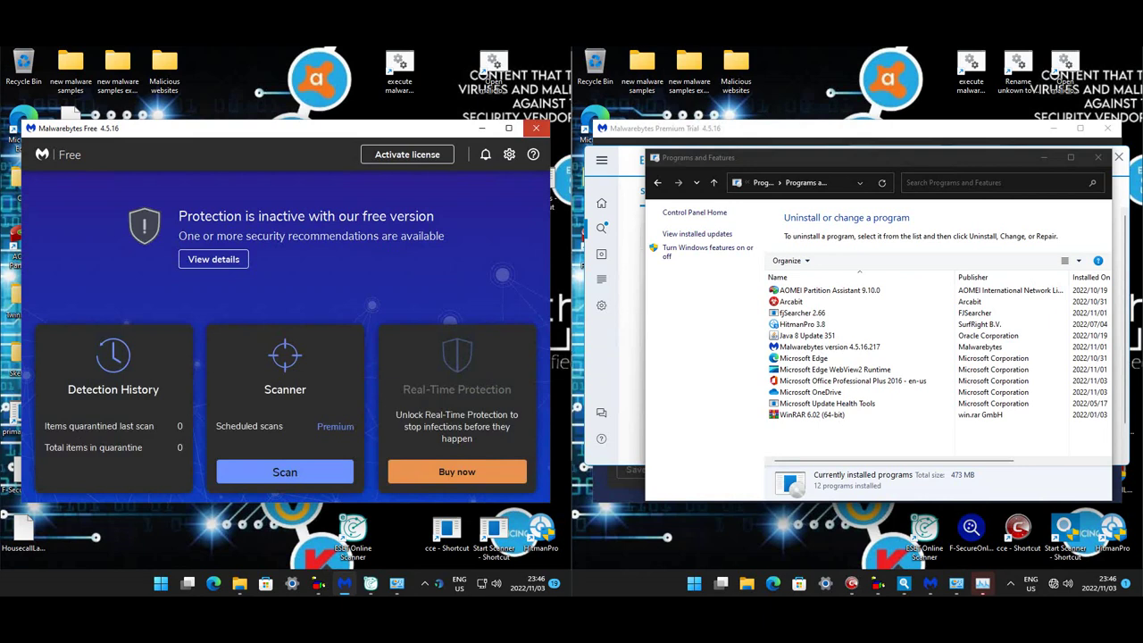
pyautogui.click(536, 127)
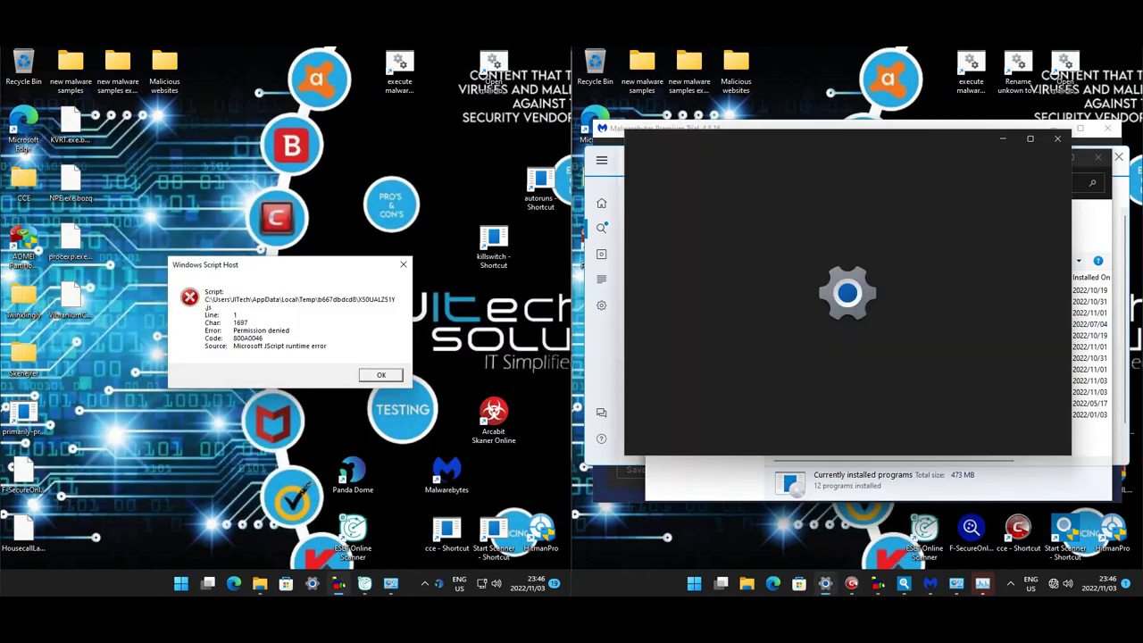
# Step: Finish the COMODO Cleaning Essentials scan on the Arcabit desktop, declining the restart, and close the Settings window
pyautogui.click(851, 583)
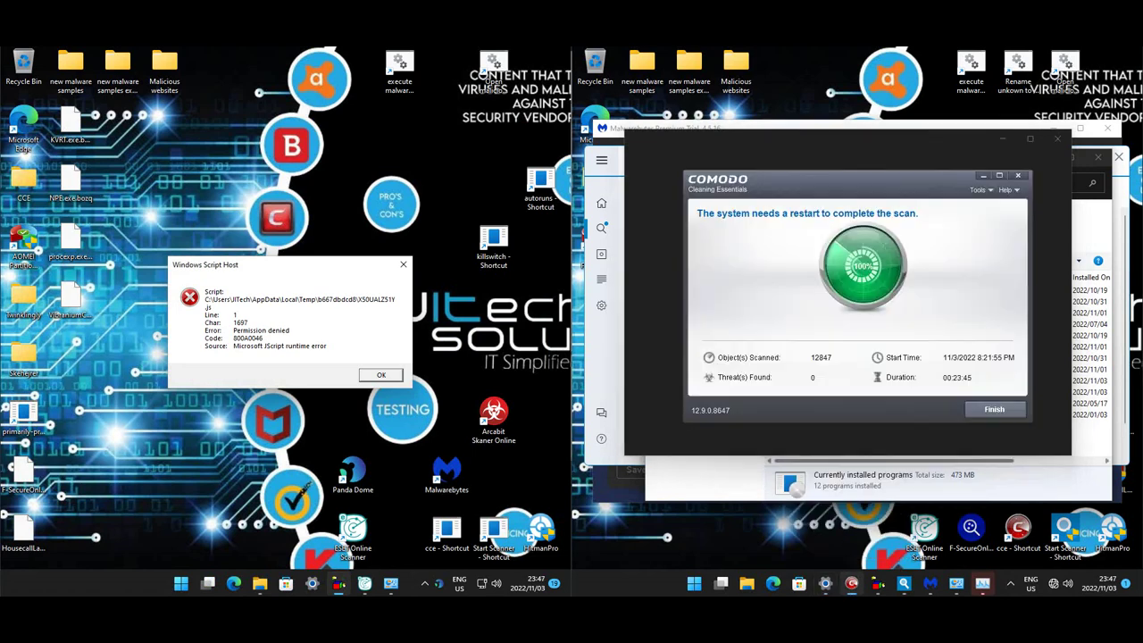
pyautogui.click(993, 409)
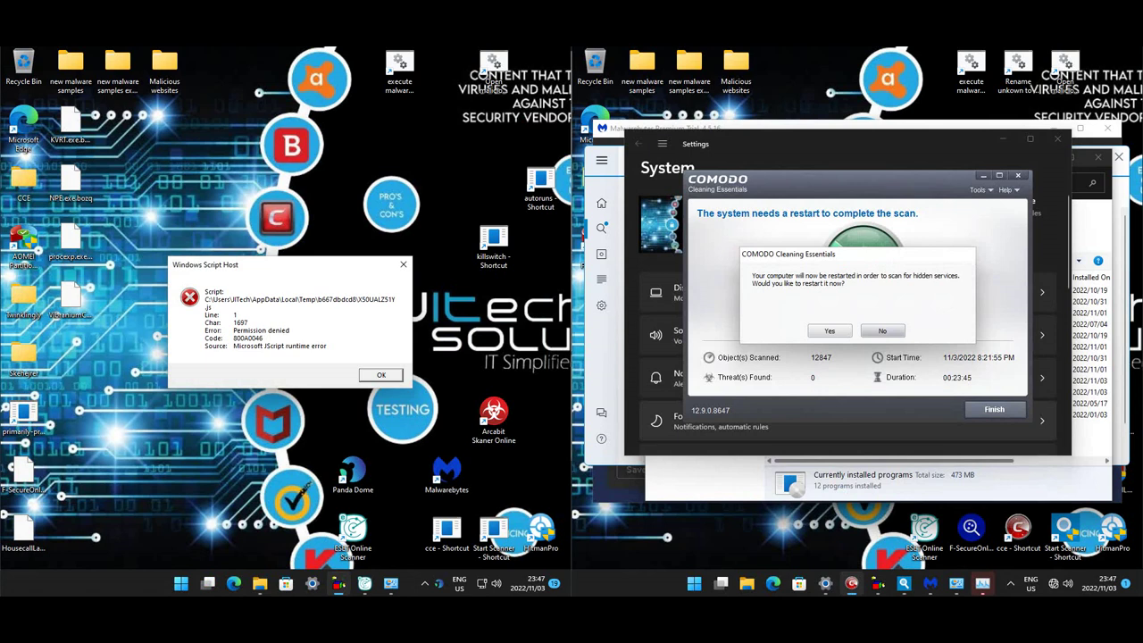
pyautogui.click(882, 330)
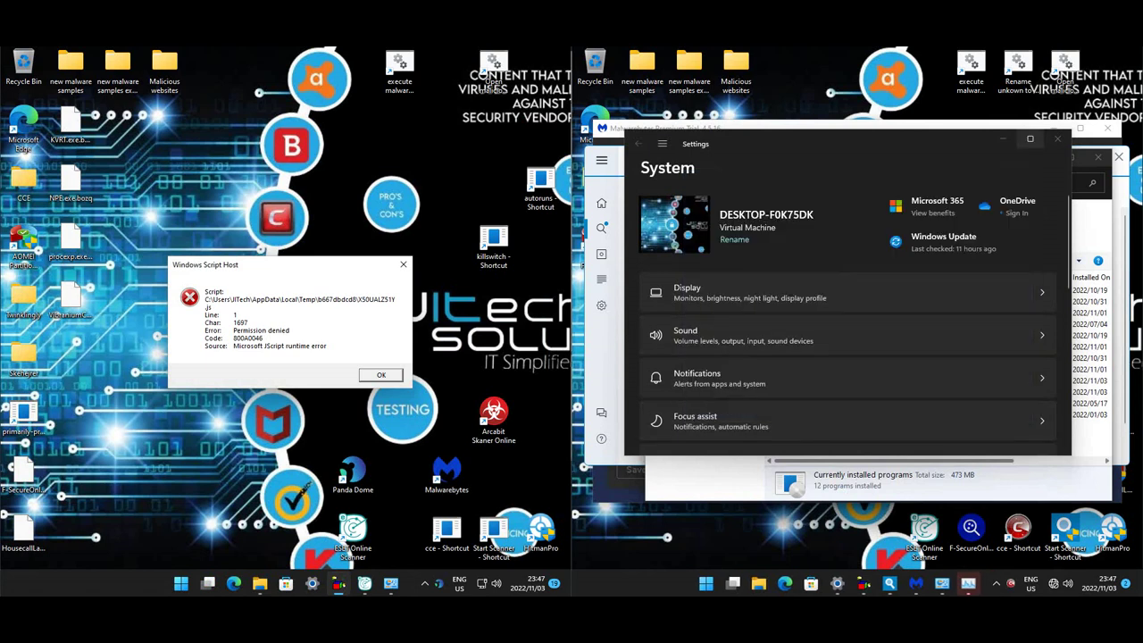
pyautogui.click(1058, 138)
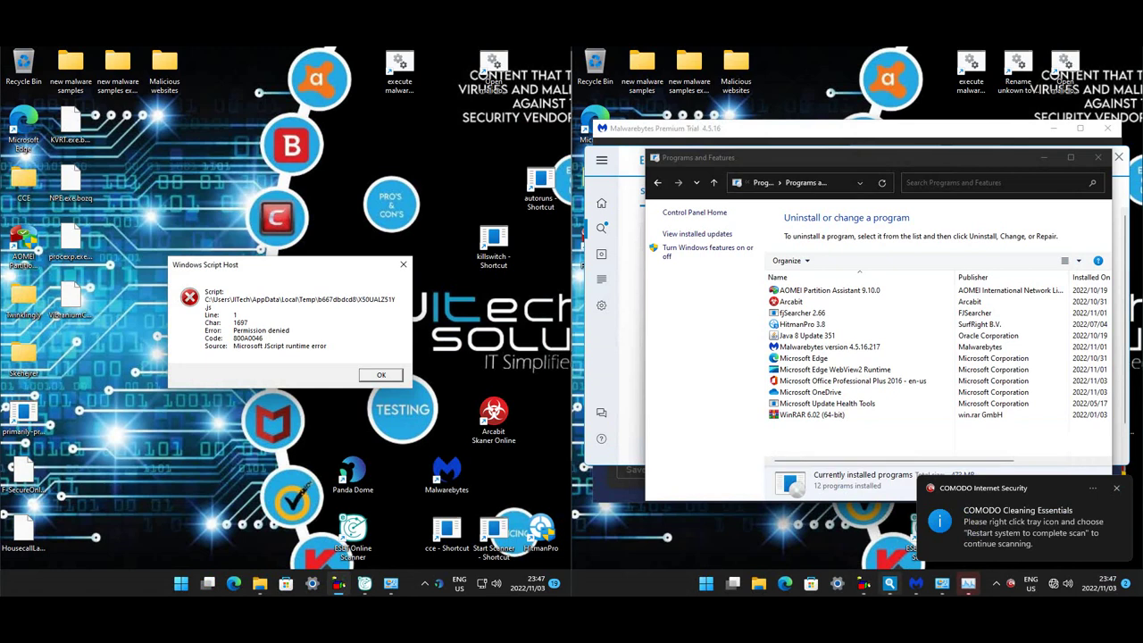
# Step: Check the Emsisoft Emergency Kit scan results on the Arcabit desktop, and close the program and its security-tips sign-up
pyautogui.click(890, 583)
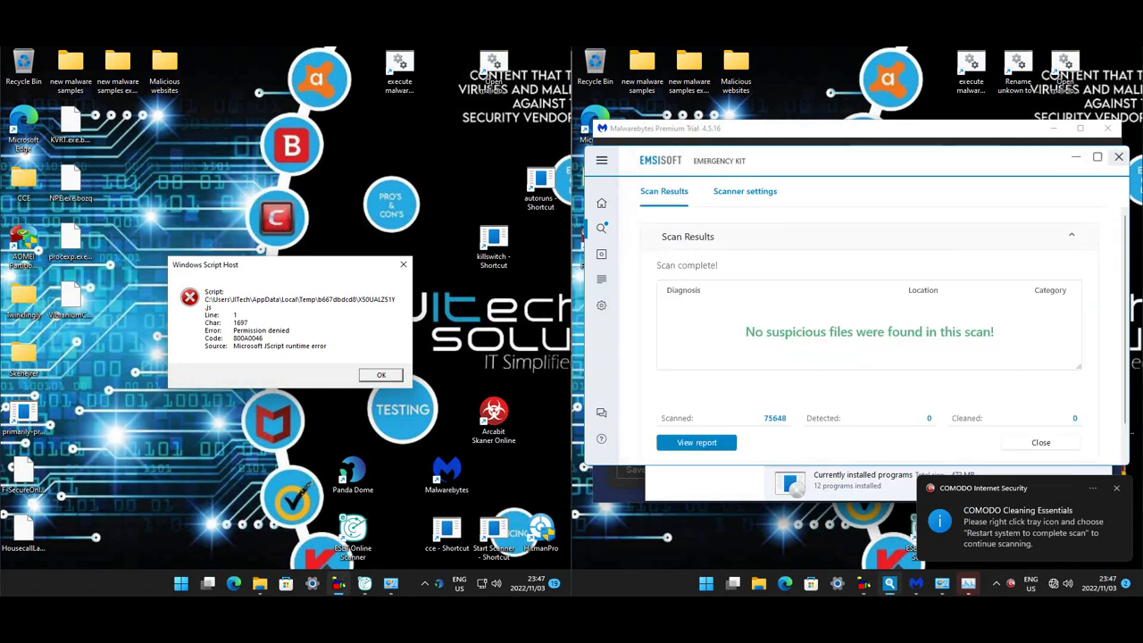
pyautogui.click(1119, 156)
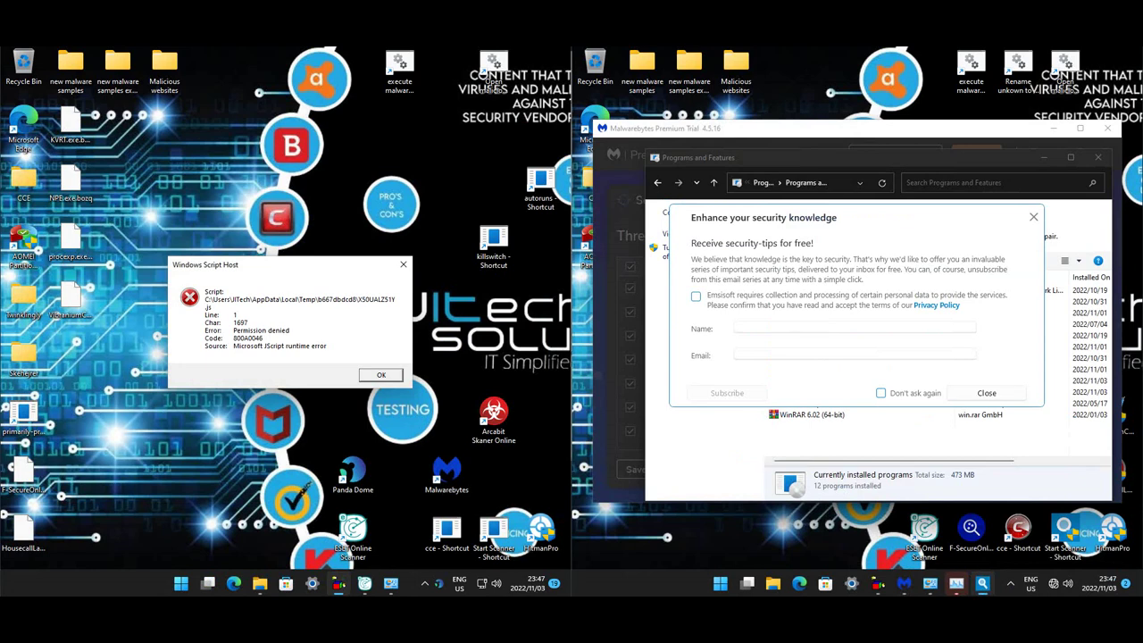
pyautogui.click(986, 393)
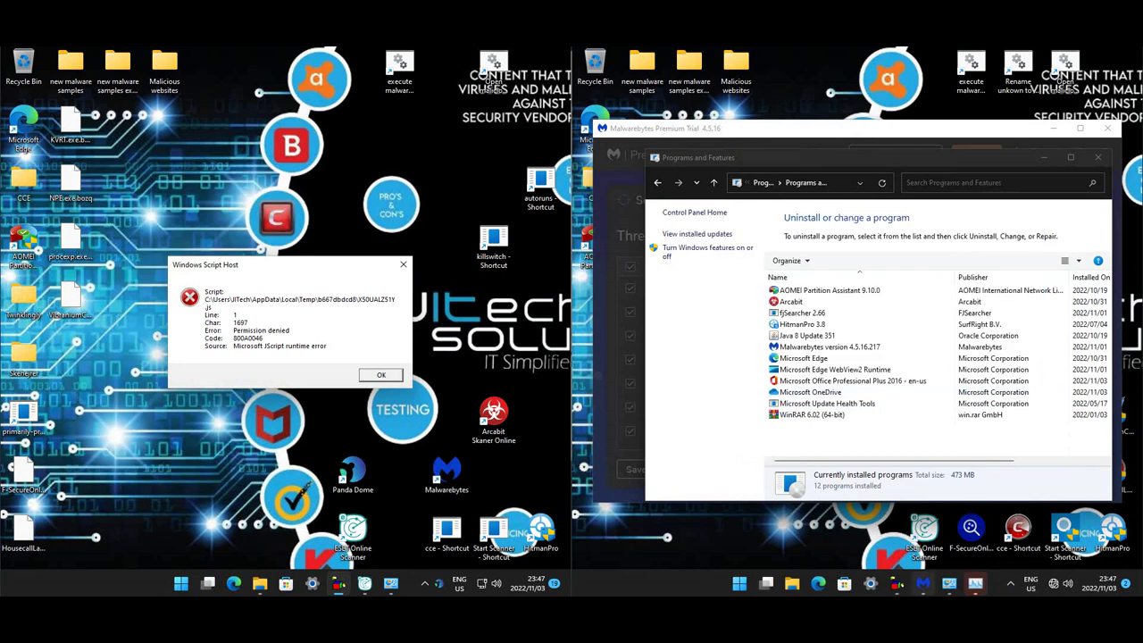
# Step: Bring up Malwarebytes on the Arcabit desktop, dismiss its update messages, and examine the threat scan results
pyautogui.click(923, 583)
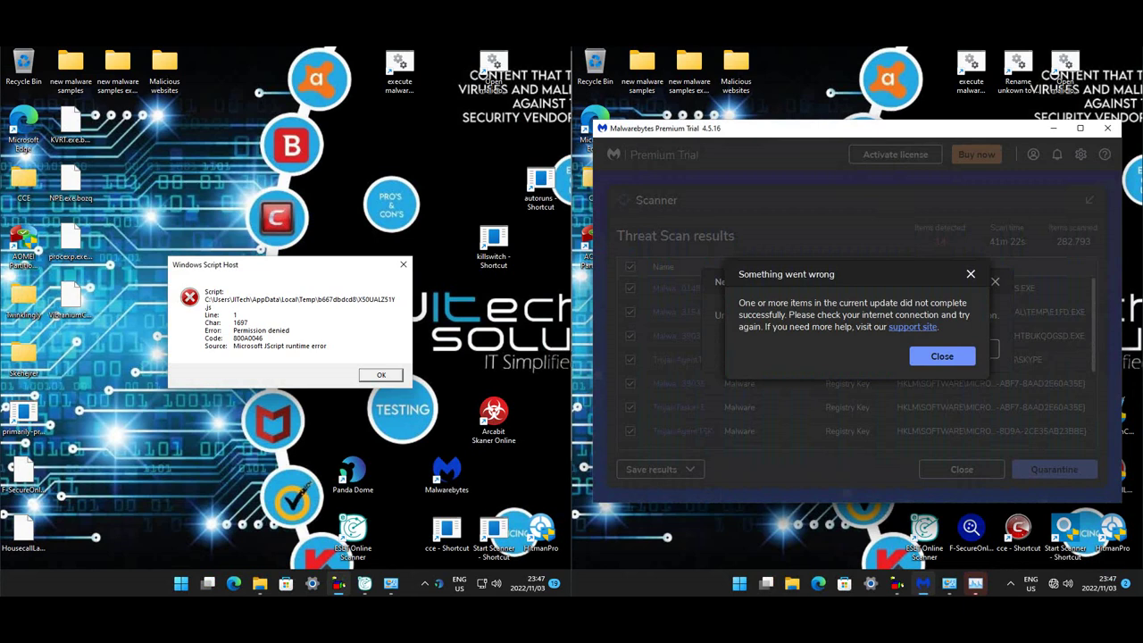
pyautogui.click(943, 355)
pyautogui.click(954, 347)
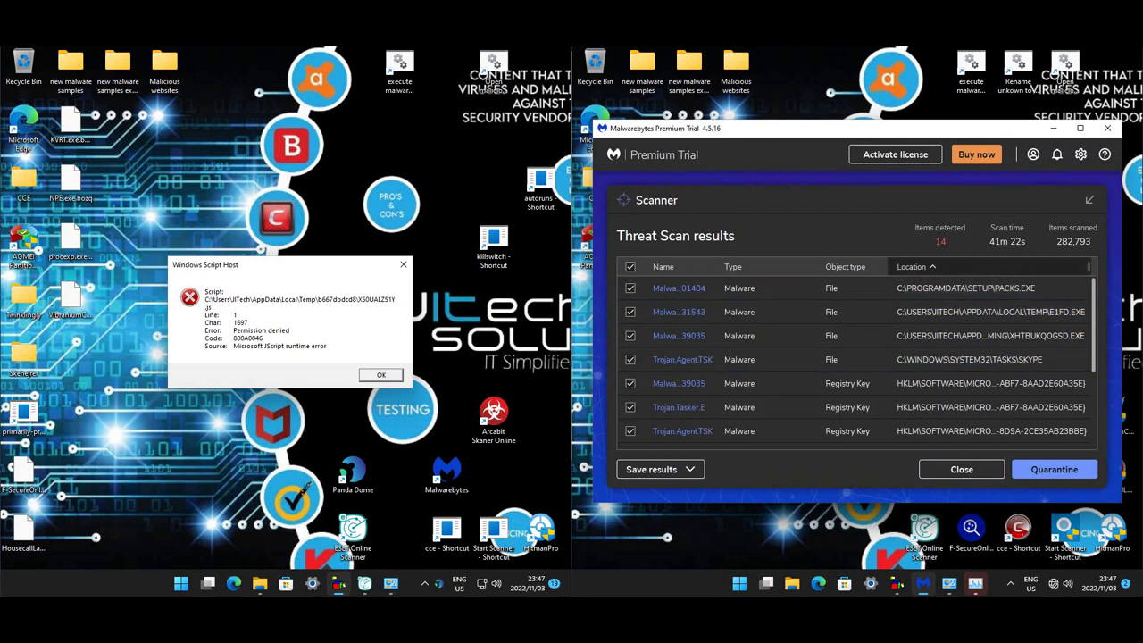
pyautogui.scroll(-3, 857, 357)
pyautogui.scroll(-1, 857, 361)
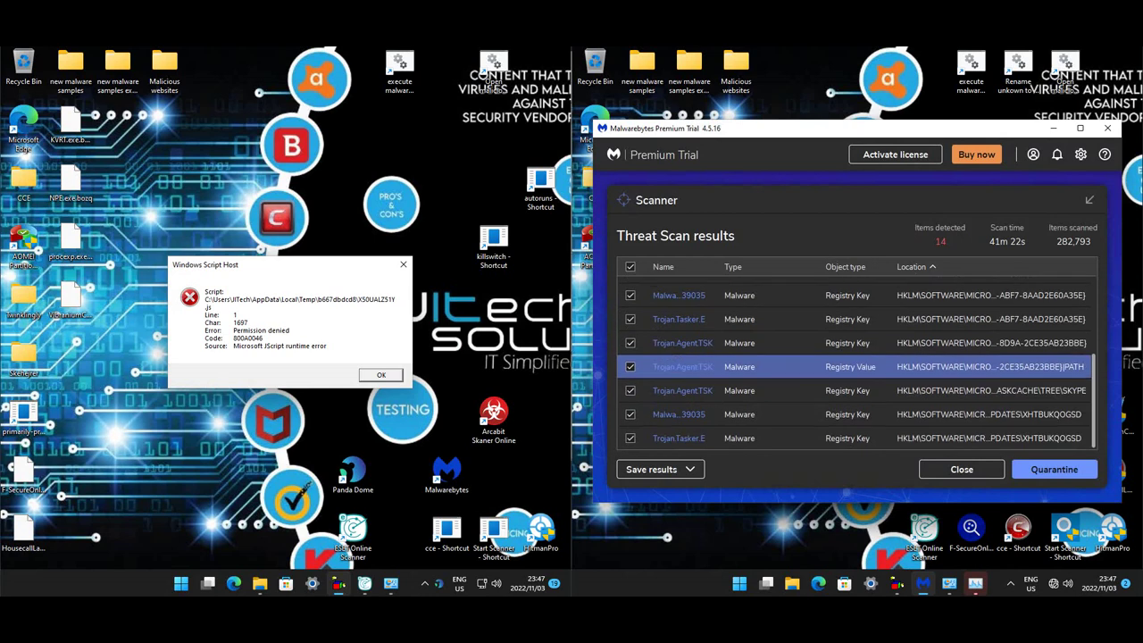
# Step: Close the Malwarebytes scan results on the Arcabit desktop without quarantining anything, and close Malwarebytes there
pyautogui.press('Escape')
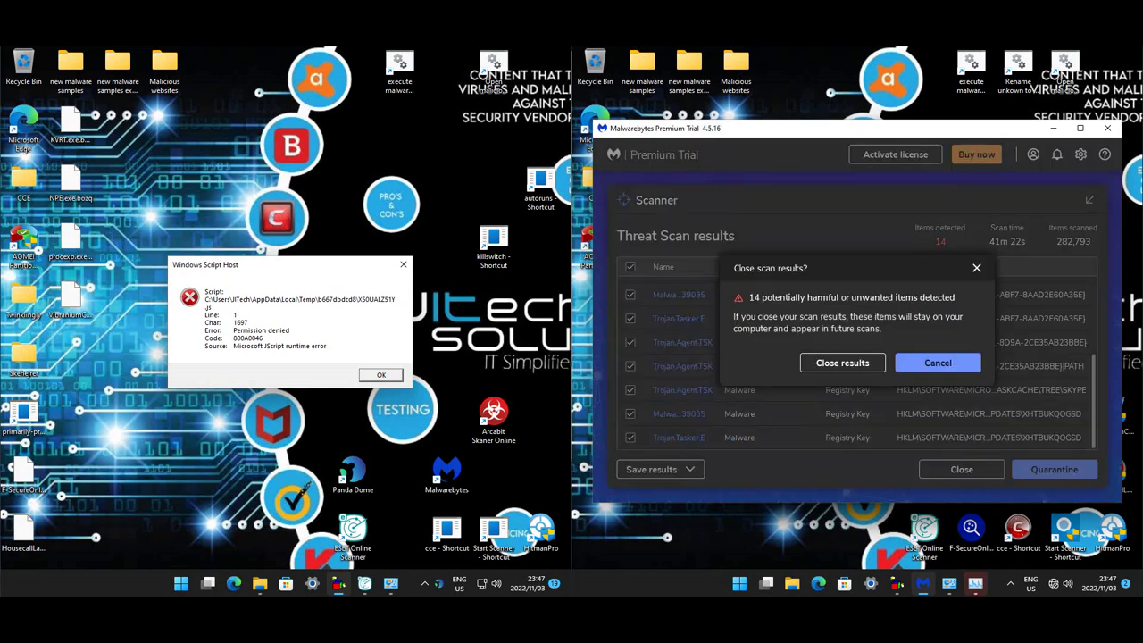
pyautogui.click(842, 363)
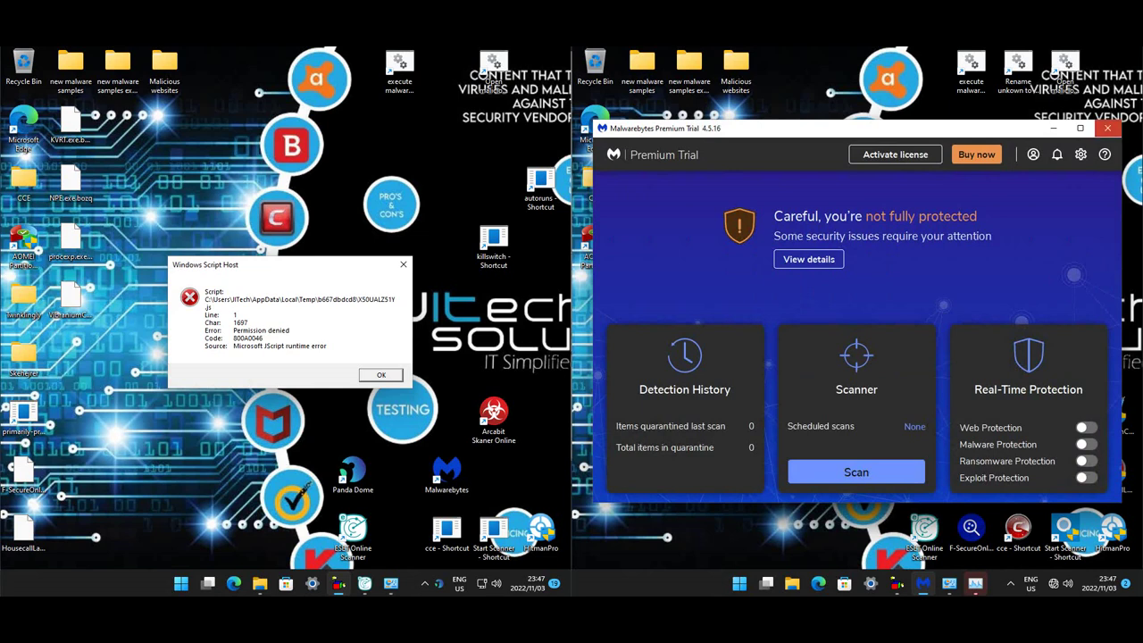
pyautogui.click(1107, 128)
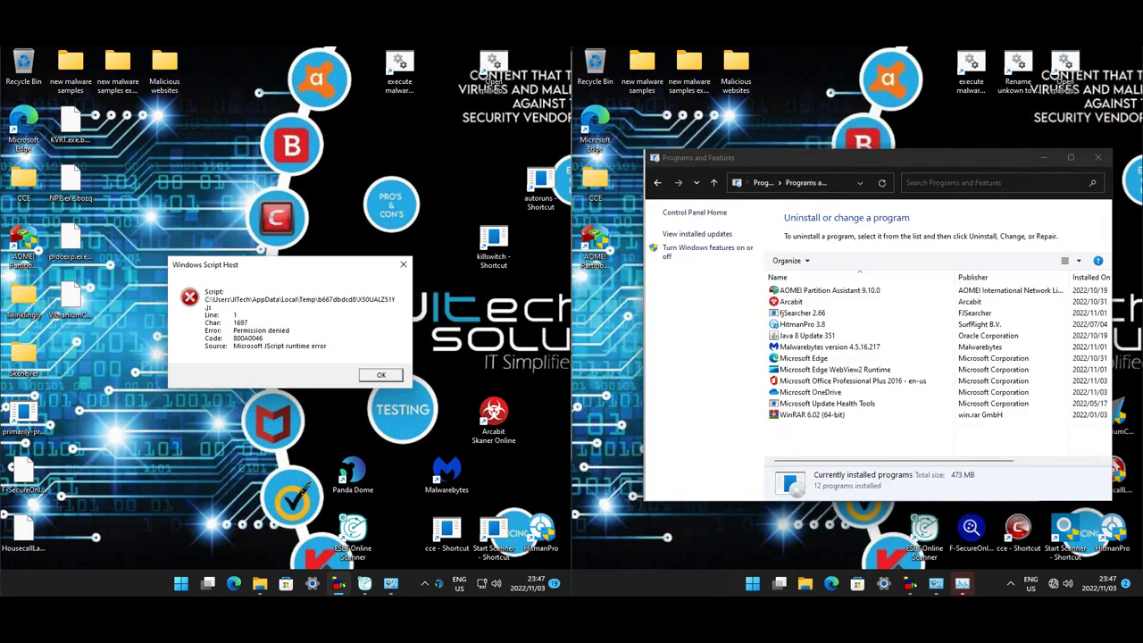
# Step: Compare the installed programs on both desktops, checking Panda's list for unwanted entries such as ezSearcher 1.61 and primarily-preston
pyautogui.click(390, 583)
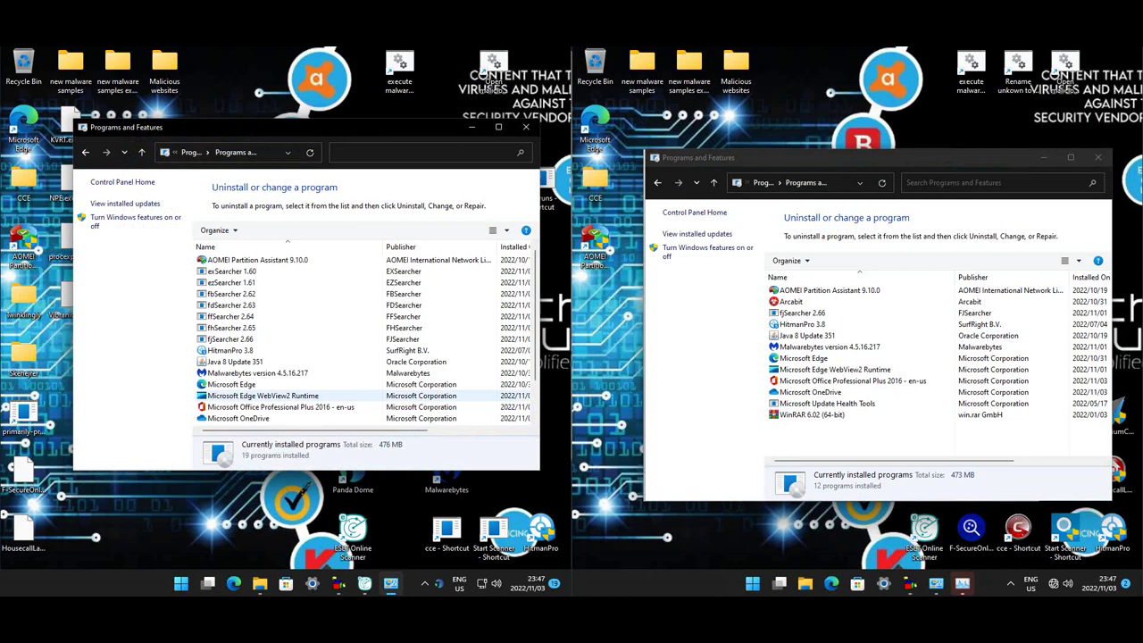
pyautogui.click(232, 283)
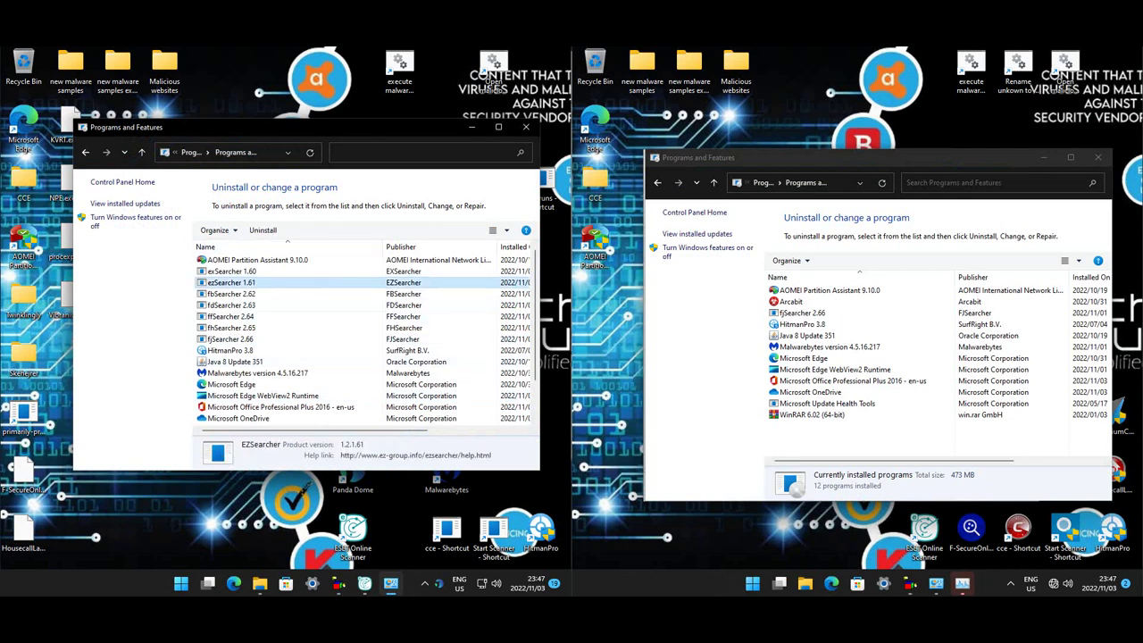
pyautogui.scroll(-2, 268, 372)
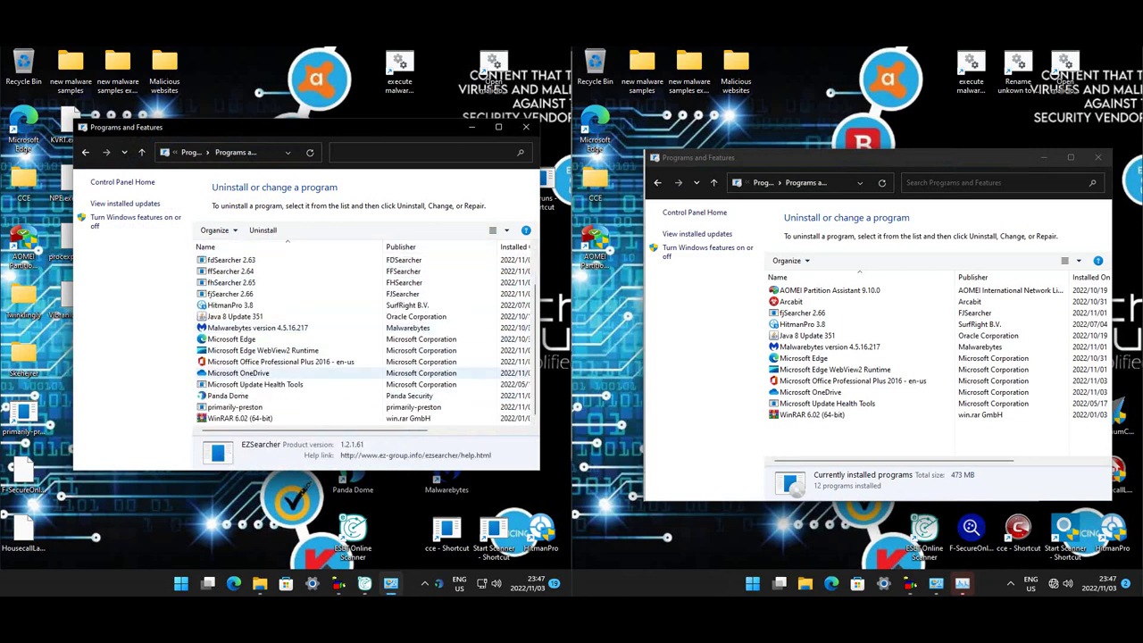
pyautogui.click(235, 407)
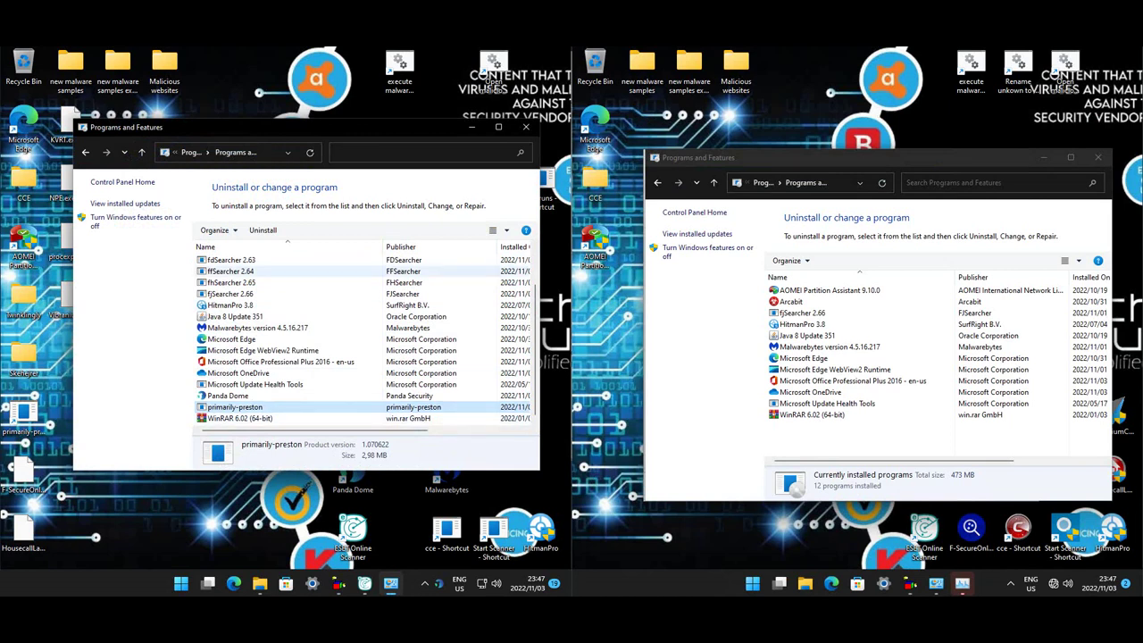
pyautogui.click(802, 324)
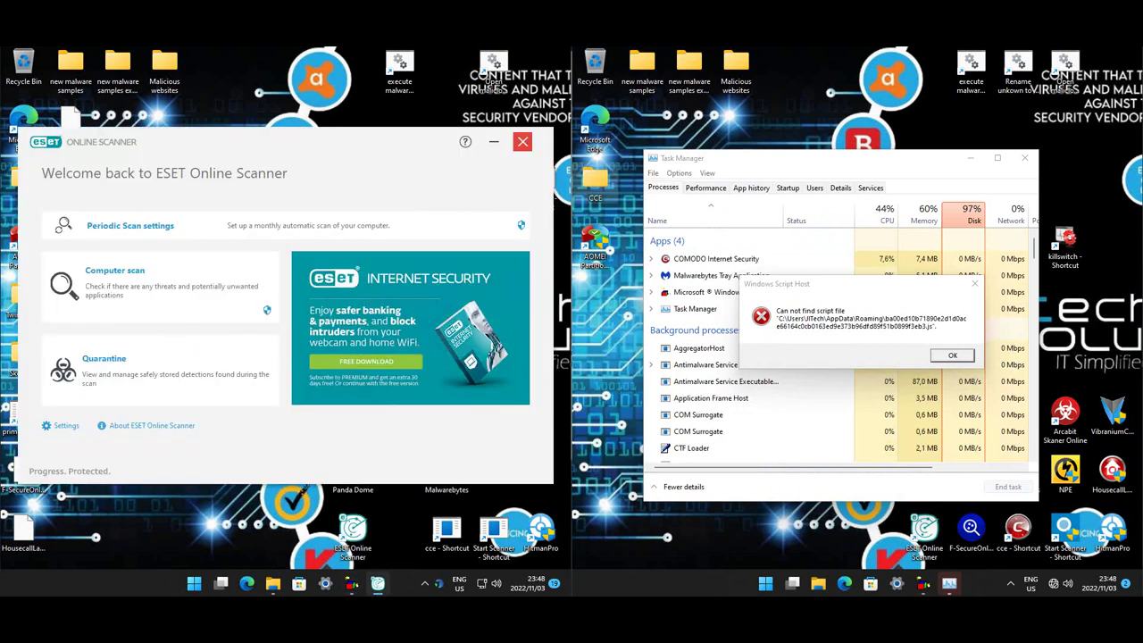
# Step: Close ESET Online Scanner on the Panda desktop, and examine the startup entries in Task Manager on the Arcabit desktop
pyautogui.click(523, 141)
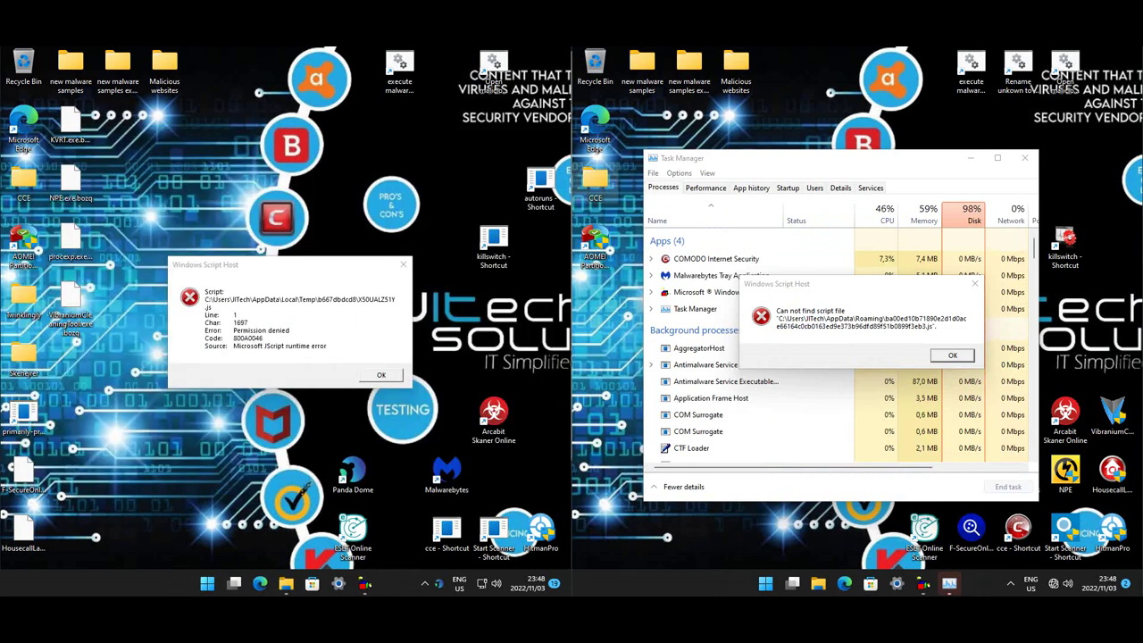
pyautogui.click(786, 188)
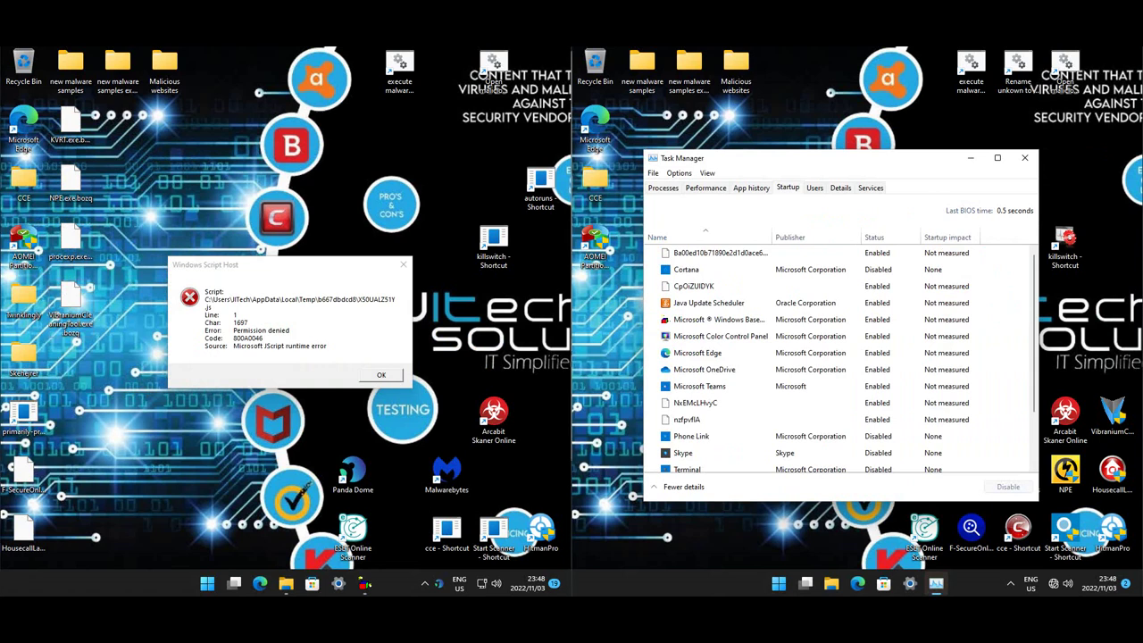
pyautogui.click(720, 336)
pyautogui.click(720, 253)
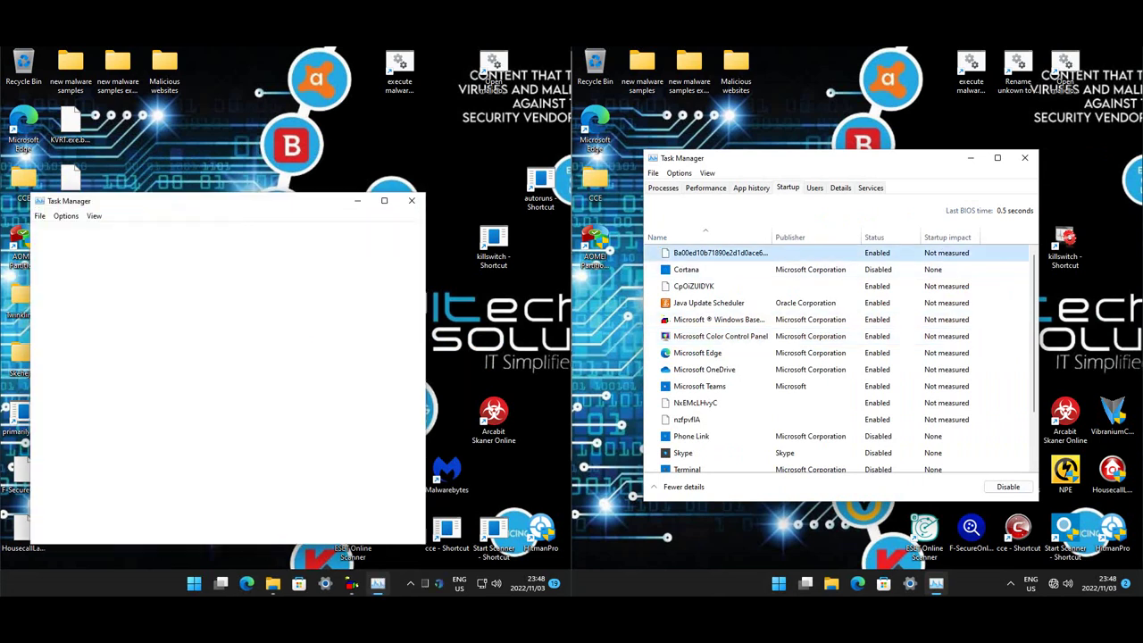
pyautogui.rightClick(747, 252)
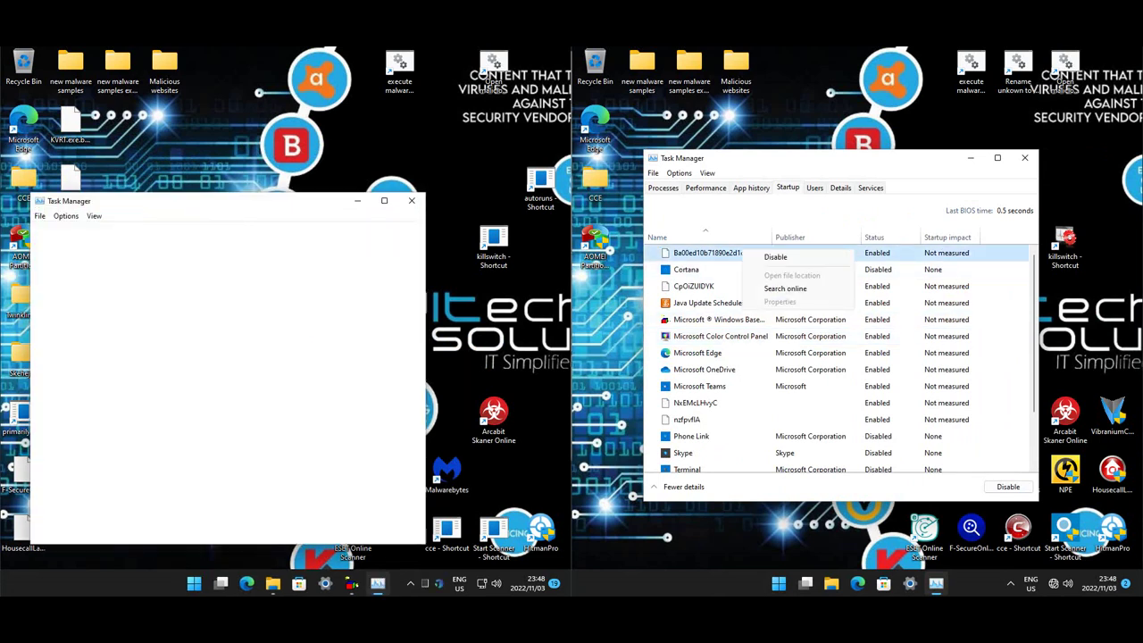
# Step: Inspect the properties of the NxEMcLHvyC and nzfpvfIA startup entries on the Arcabit desktop, including the shortcut's target URL, and review the remaining entries
pyautogui.rightClick(719, 404)
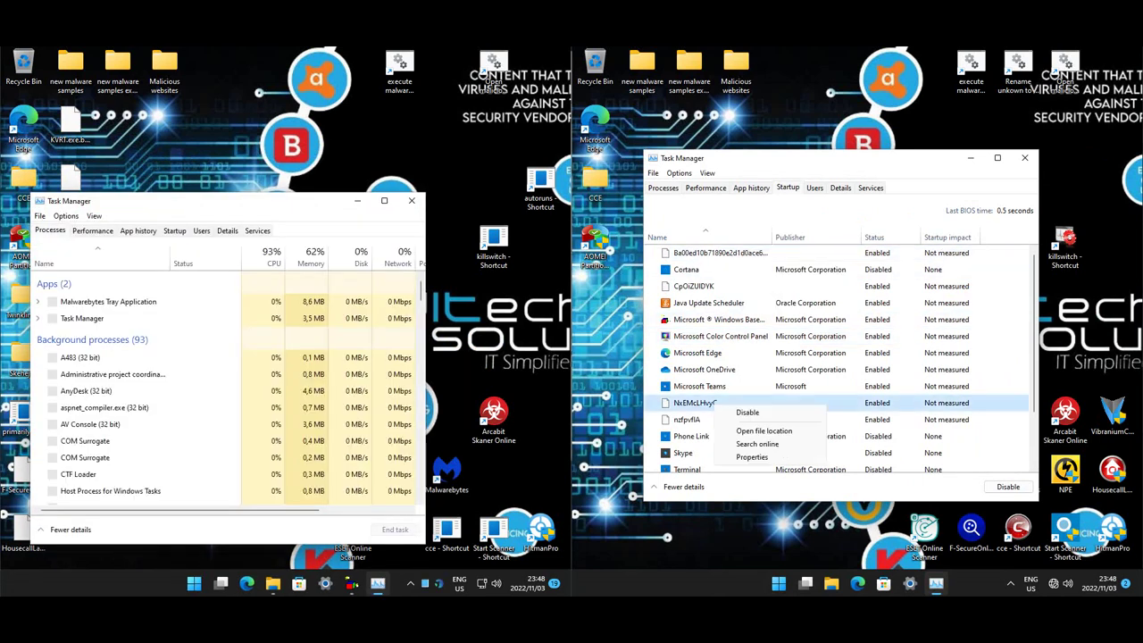
pyautogui.click(752, 457)
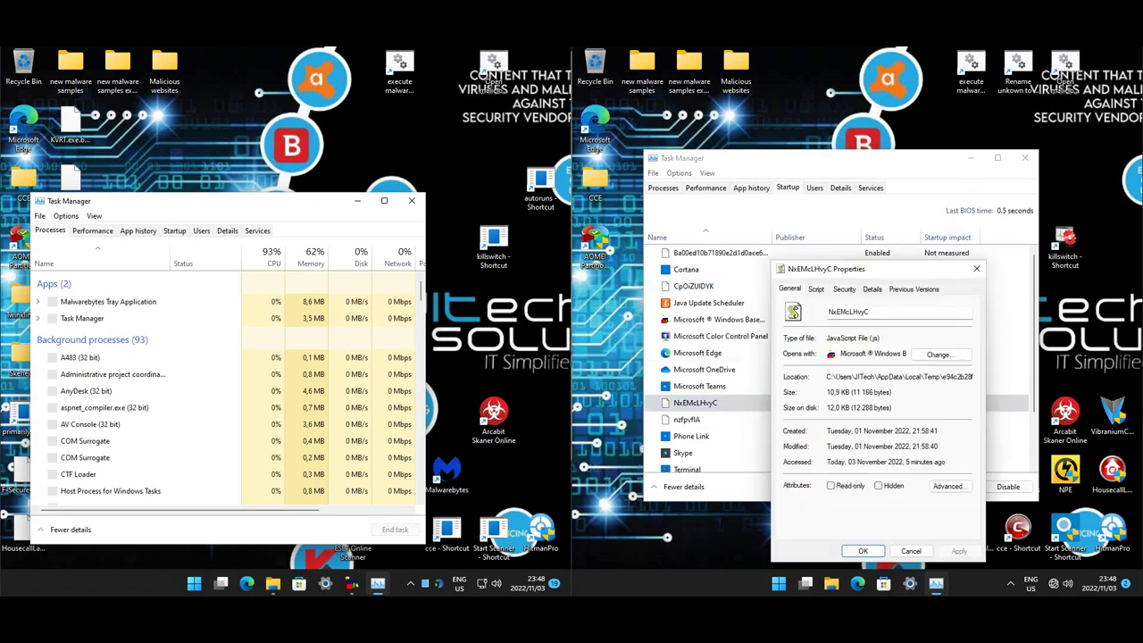
pyautogui.click(863, 551)
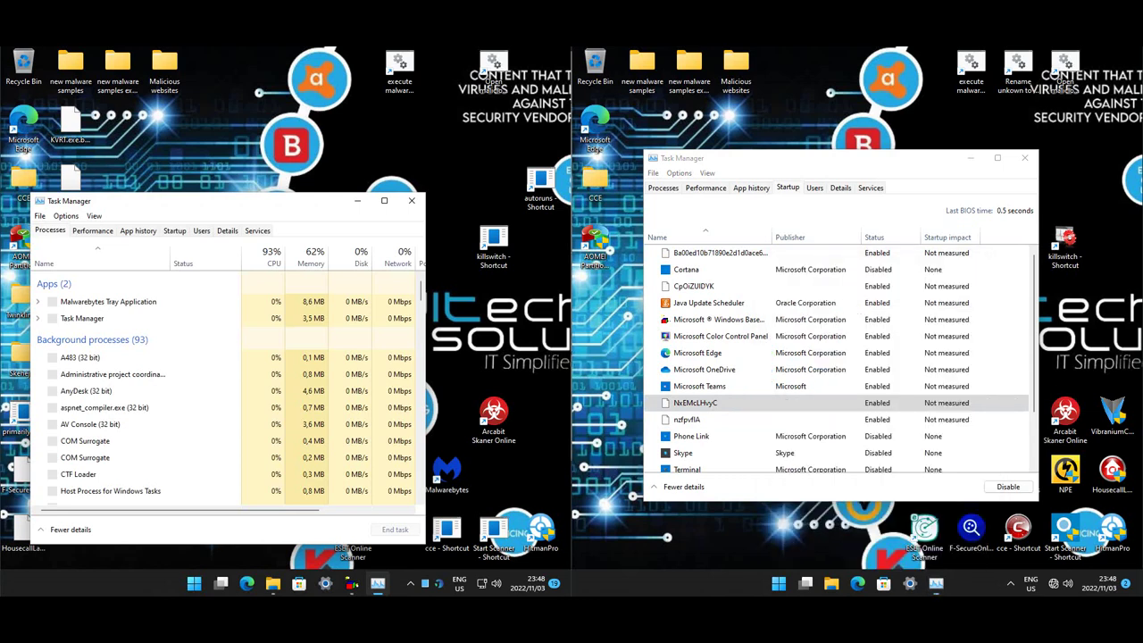
pyautogui.rightClick(686, 419)
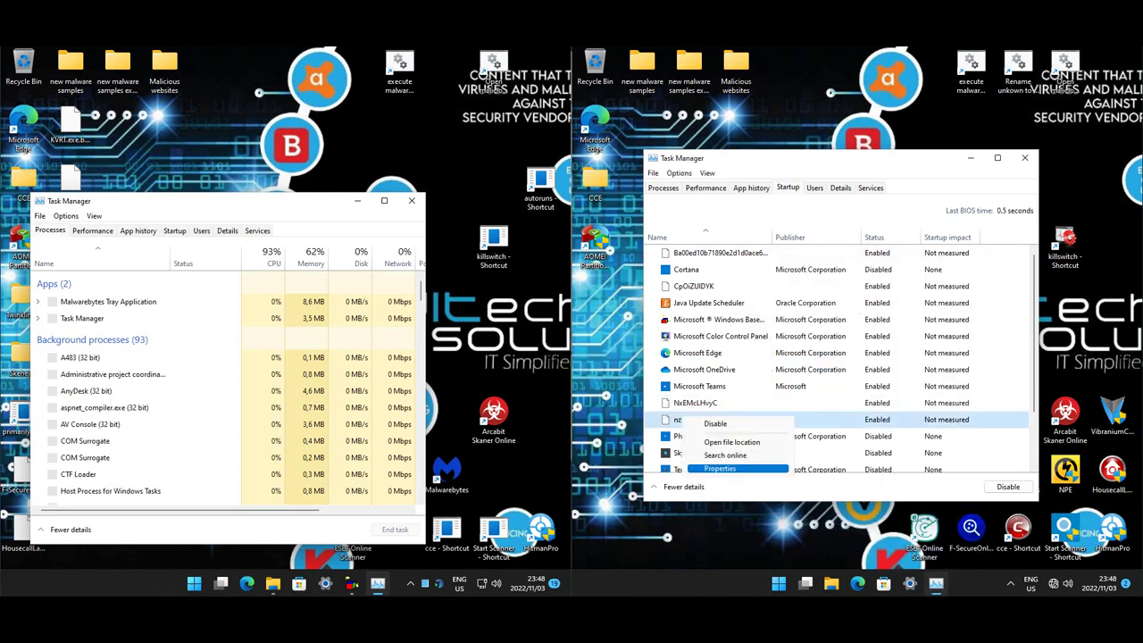
pyautogui.click(720, 468)
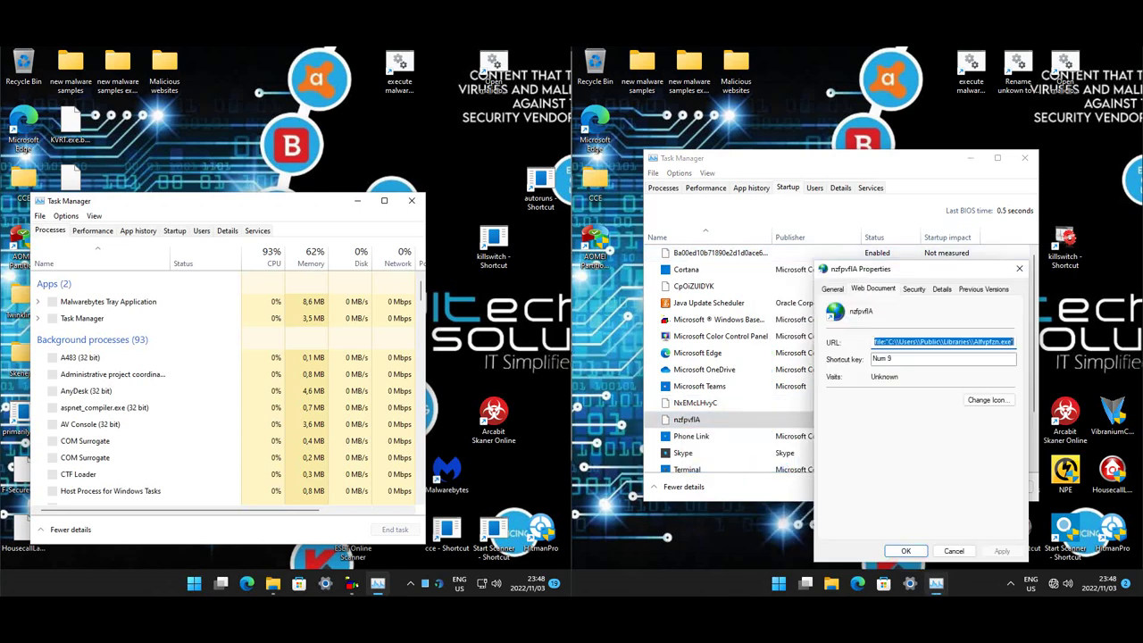
pyautogui.moveTo(961, 342); pyautogui.dragTo(1015, 342)
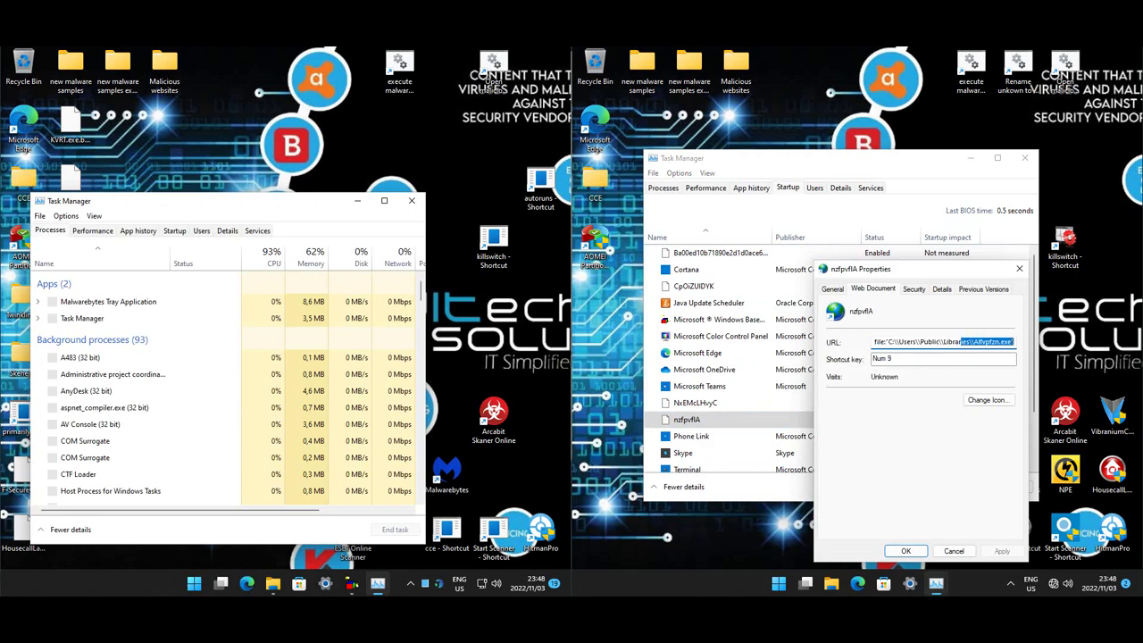
pyautogui.click(905, 551)
pyautogui.scroll(-2, 906, 330)
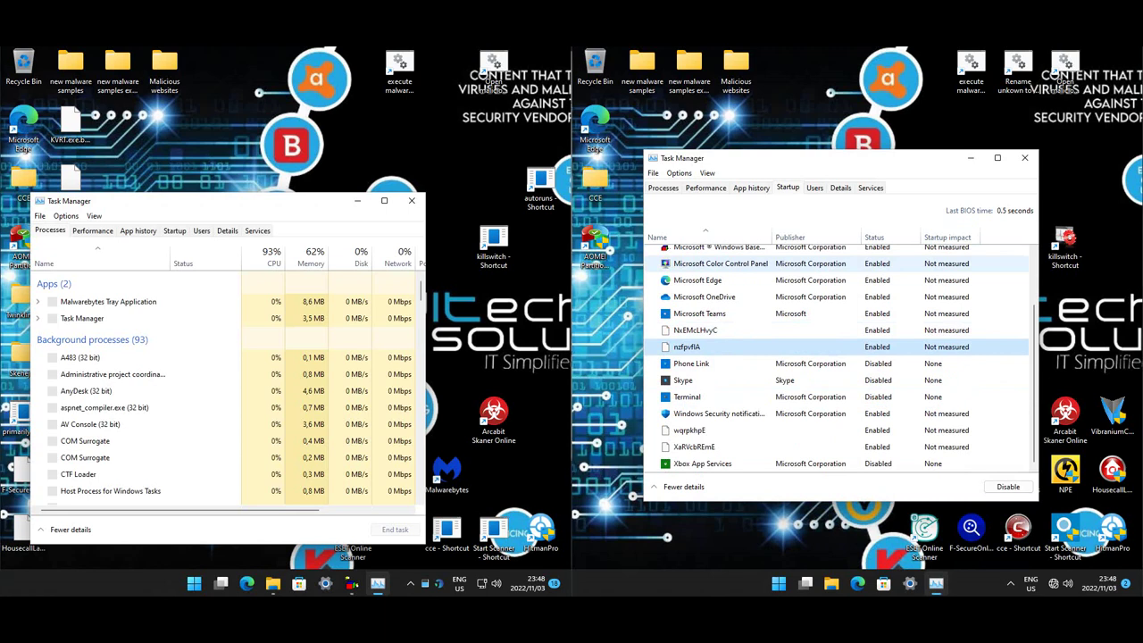
# Step: Examine the full list of startup entries in Task Manager on the Panda desktop, and close Task Manager there
pyautogui.click(174, 230)
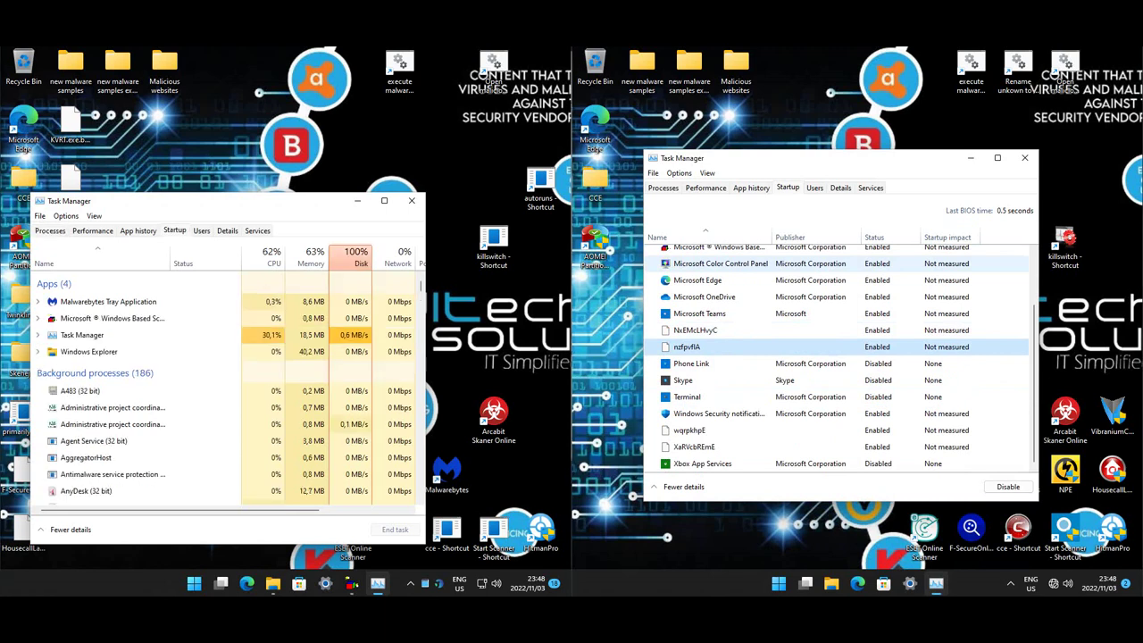
pyautogui.moveTo(223, 201); pyautogui.dragTo(245, 125)
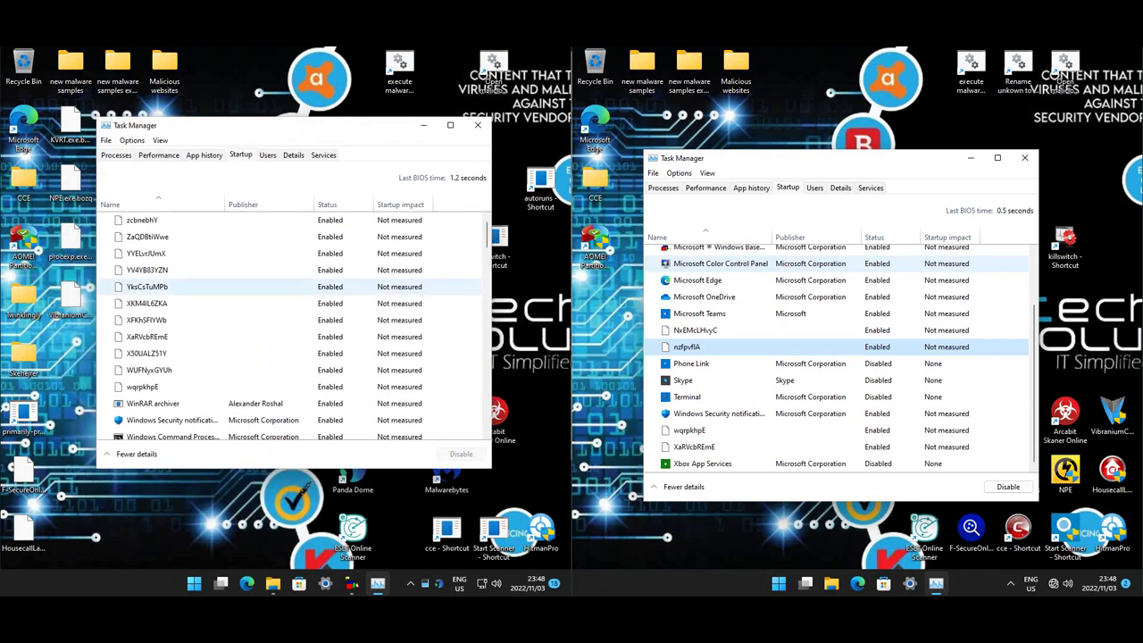
pyautogui.click(244, 270)
pyautogui.scroll(-1, 244, 270)
pyautogui.scroll(-3, 244, 269)
pyautogui.scroll(-1, 245, 265)
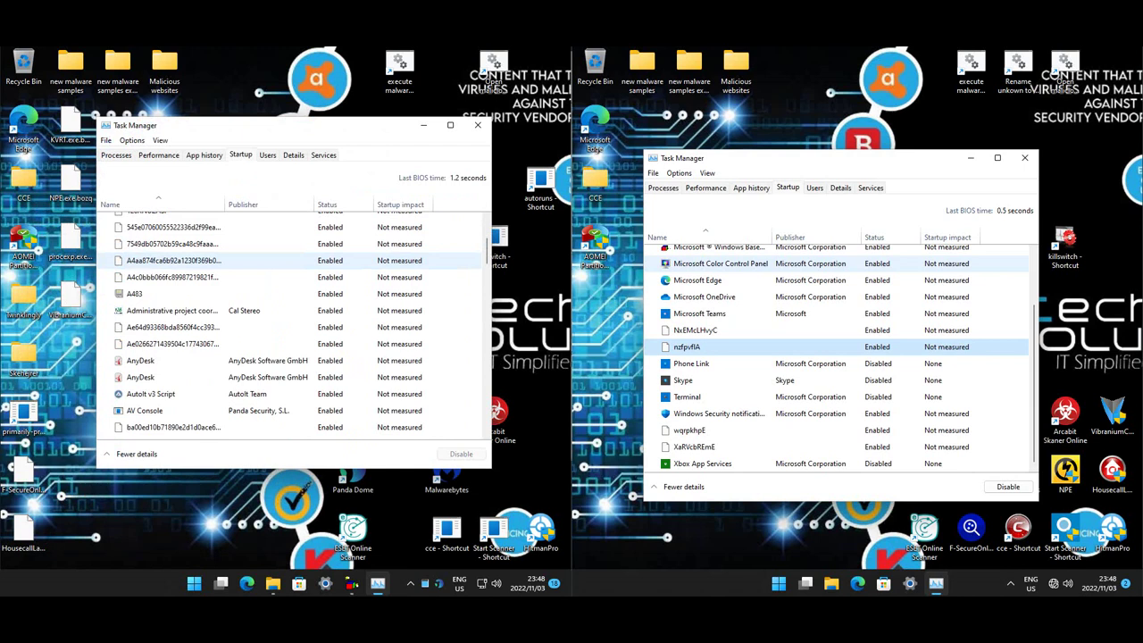
pyautogui.scroll(-5, 268, 268)
pyautogui.scroll(-4, 268, 272)
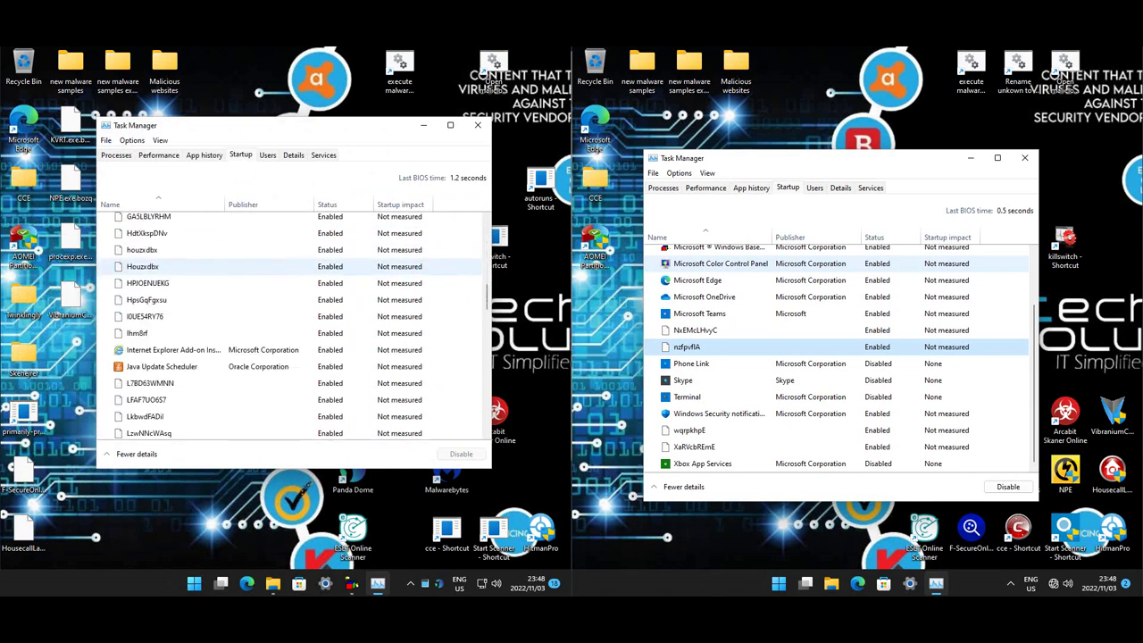
pyautogui.scroll(-4, 268, 286)
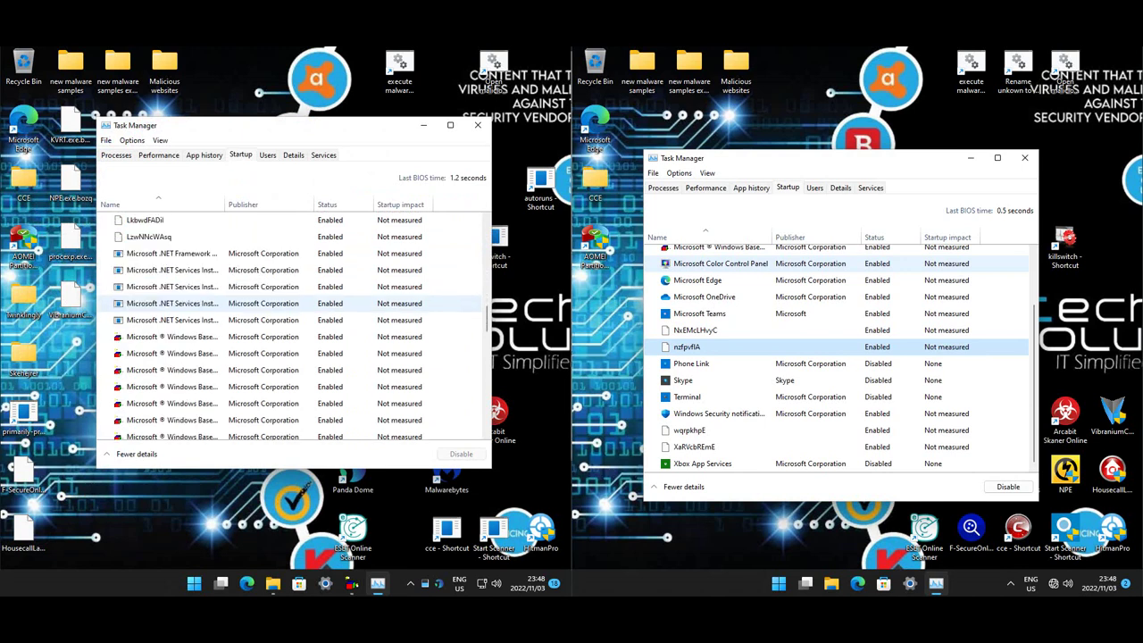
pyautogui.scroll(-1, 268, 302)
pyautogui.scroll(-5, 268, 299)
pyautogui.scroll(-7, 268, 304)
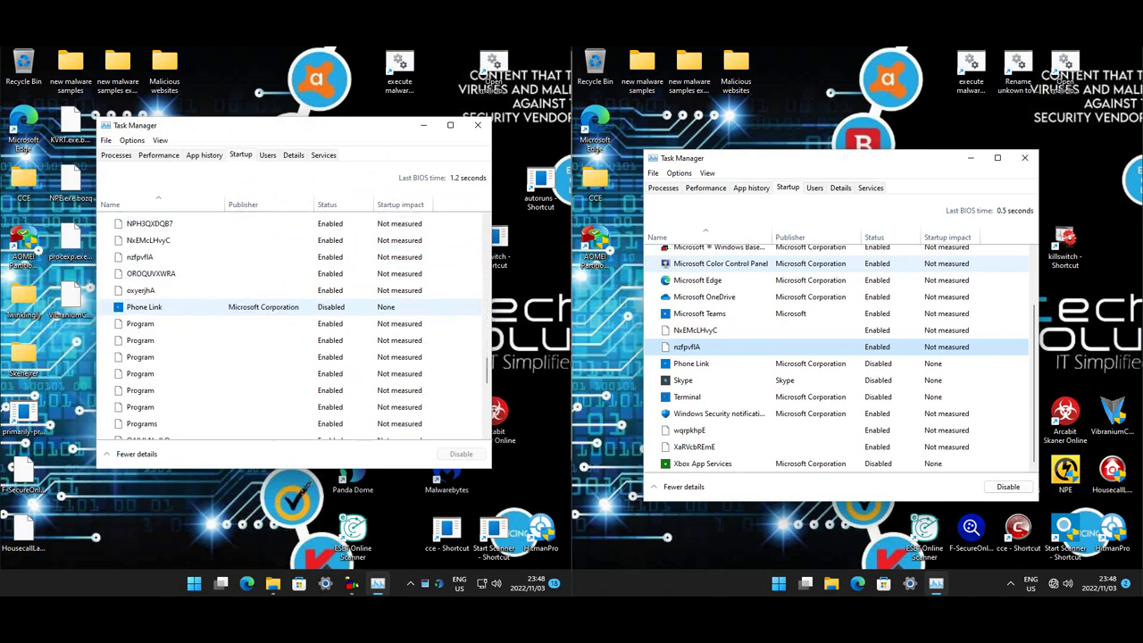
pyautogui.scroll(-3, 268, 308)
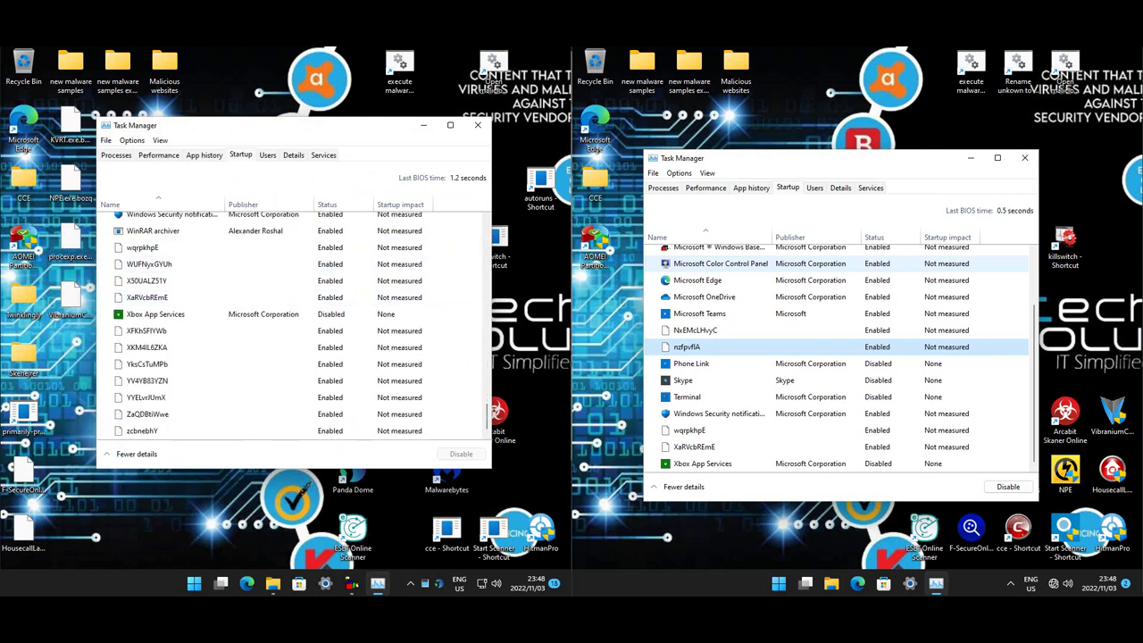
pyautogui.click(478, 125)
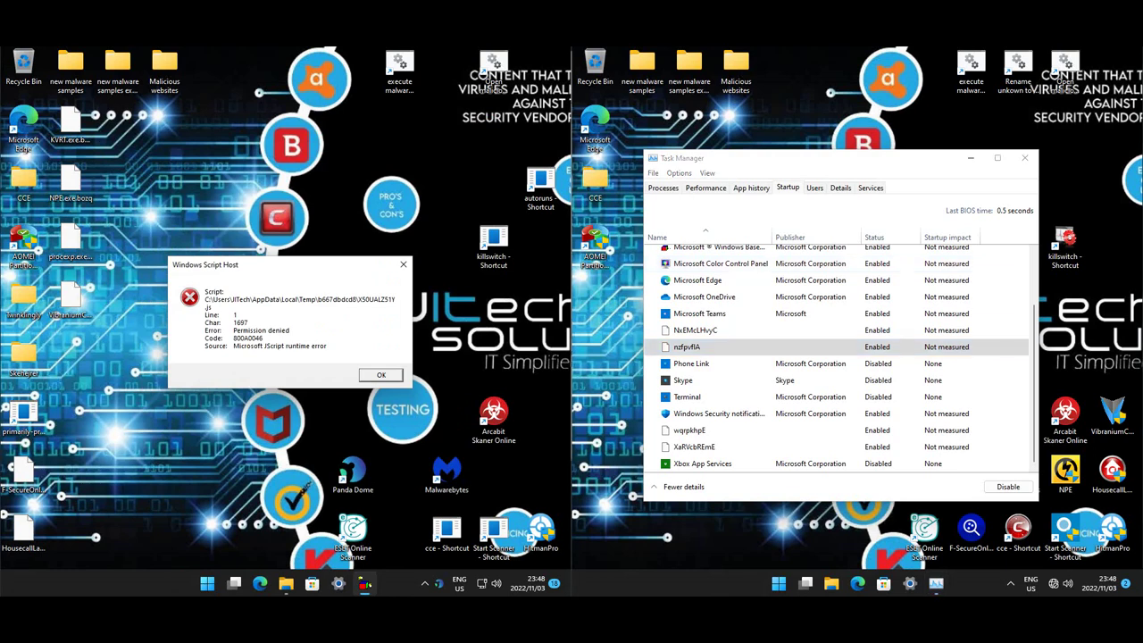
# Step: Check the Downloads, Documents and Pictures folders on the Panda desktop for encrypted files, and close File Explorer there
pyautogui.click(687, 347)
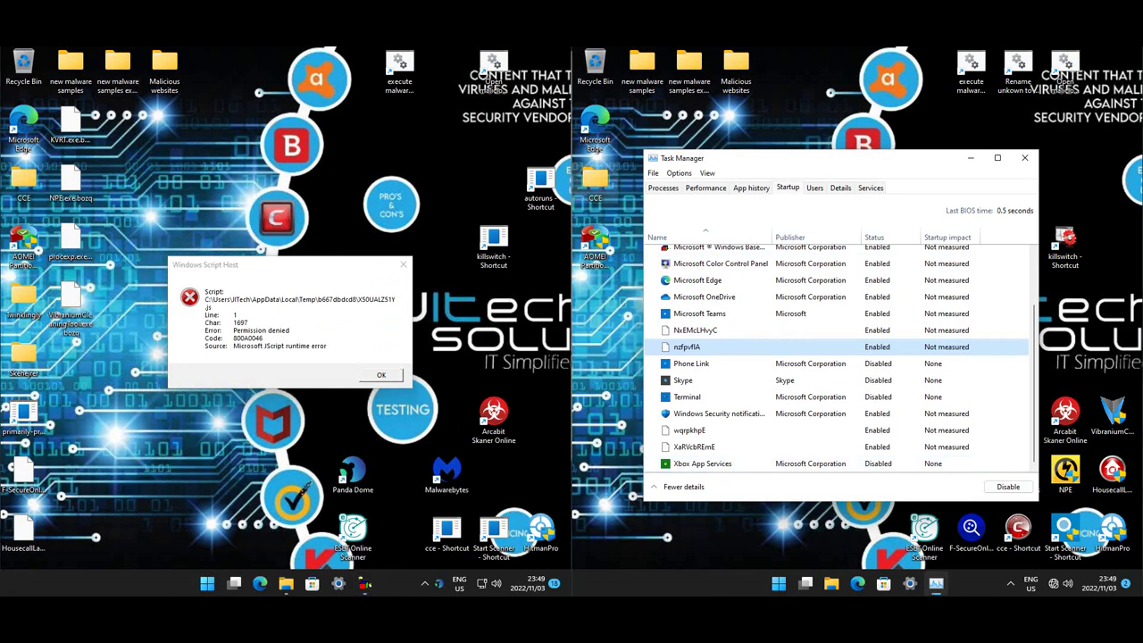
pyautogui.click(285, 583)
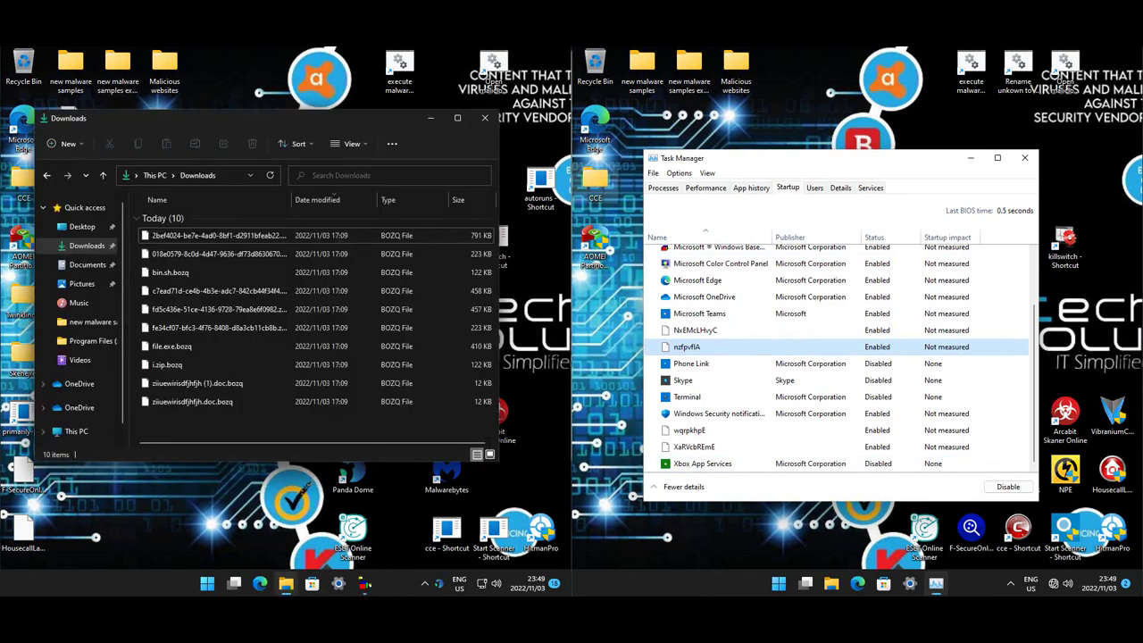
pyautogui.click(219, 309)
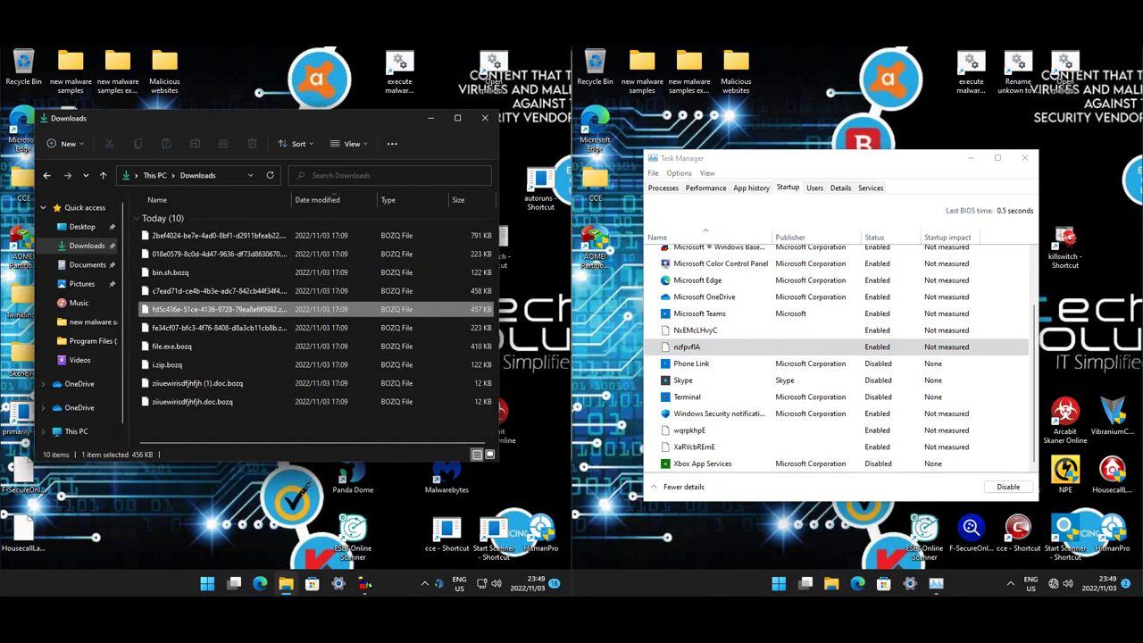
pyautogui.click(88, 265)
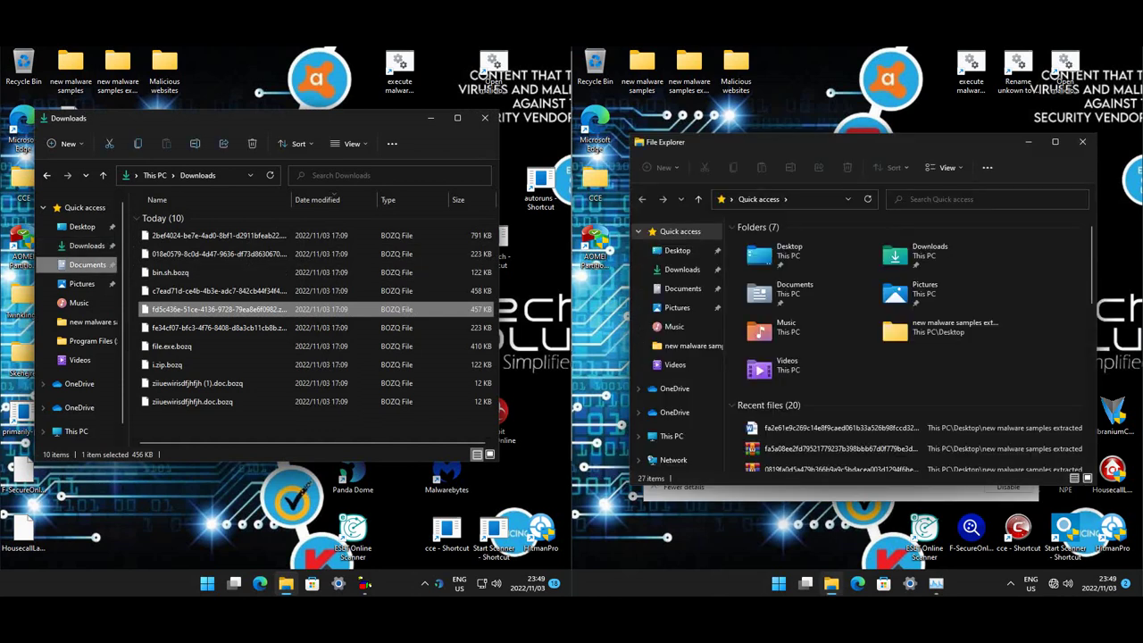
pyautogui.click(88, 264)
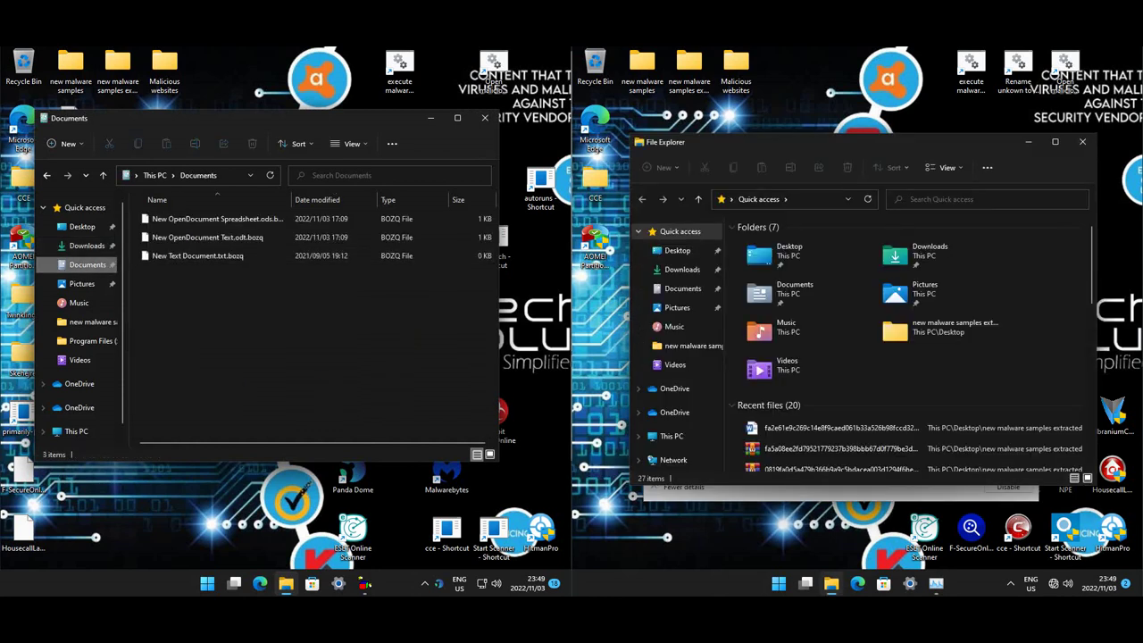
pyautogui.click(81, 283)
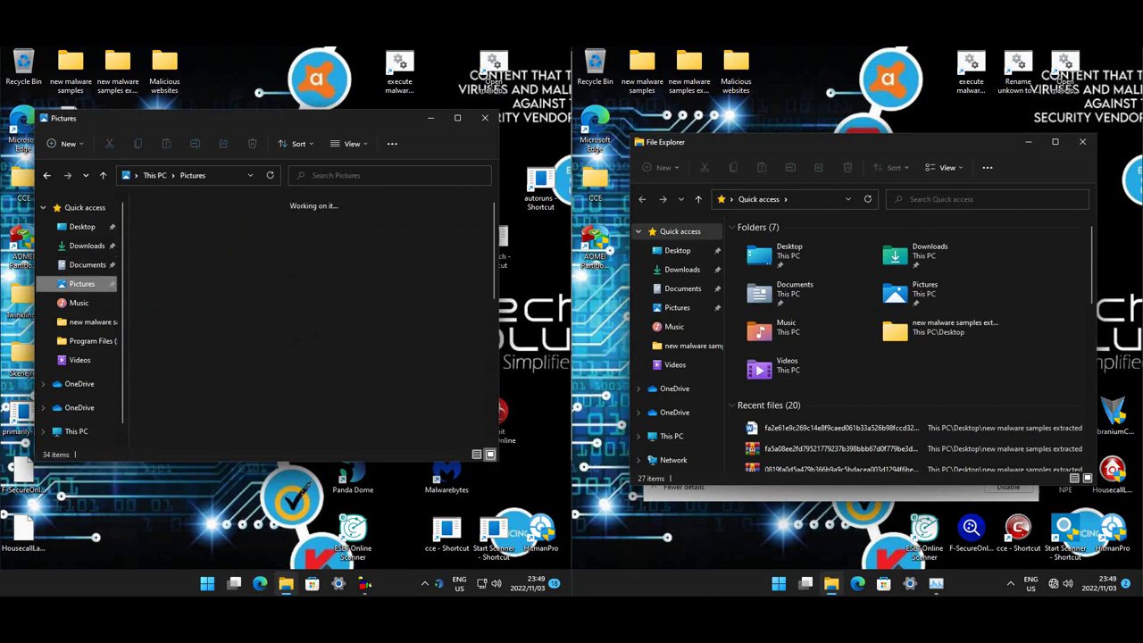
pyautogui.scroll(-5, 447, 317)
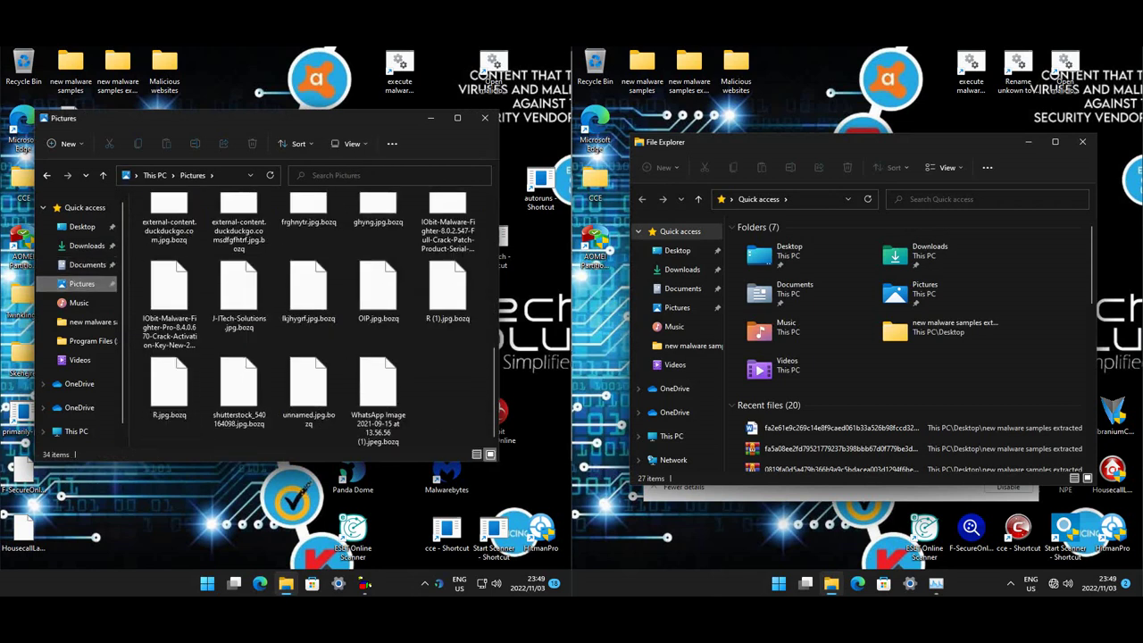
pyautogui.click(485, 118)
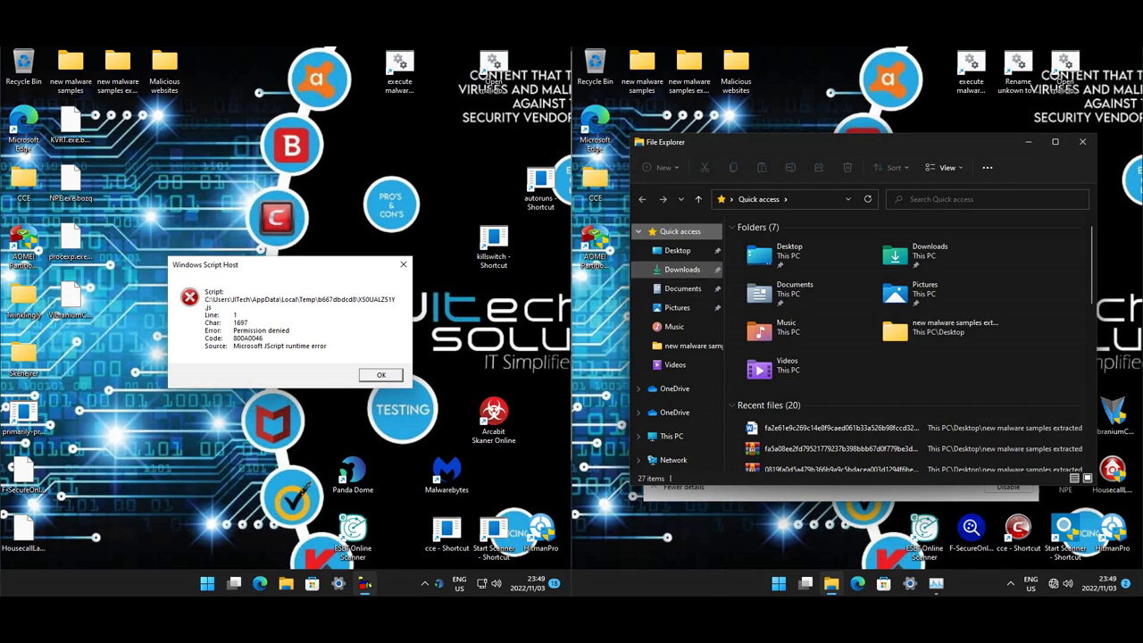
# Step: Check the Downloads, Documents and Pictures folders on the Arcabit desktop for encrypted files, and close File Explorer there
pyautogui.click(682, 269)
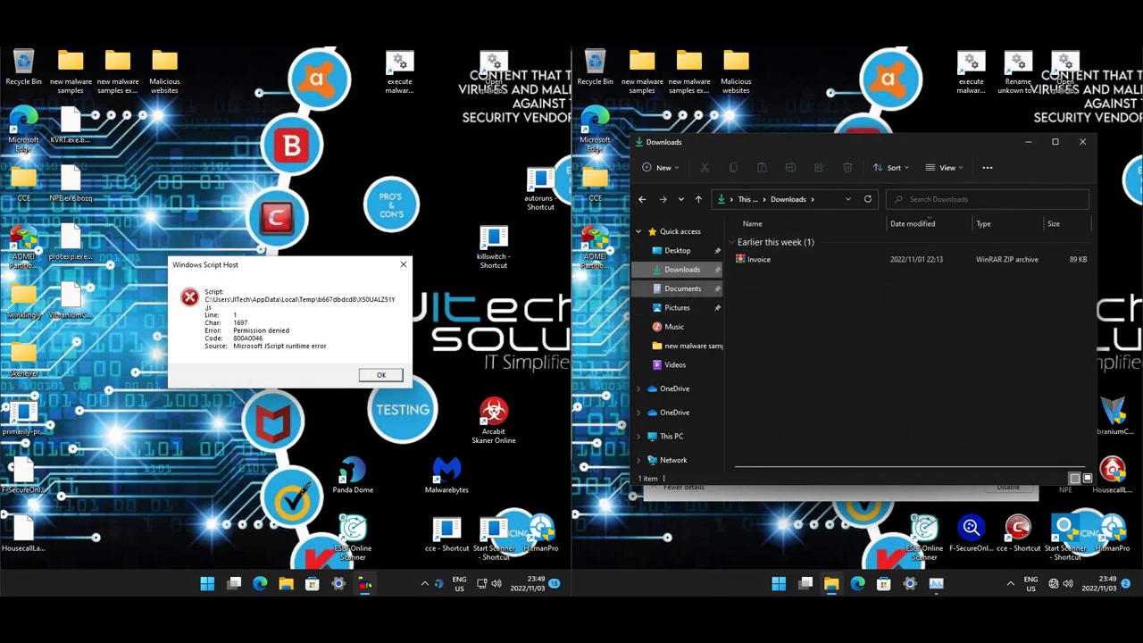
pyautogui.click(682, 289)
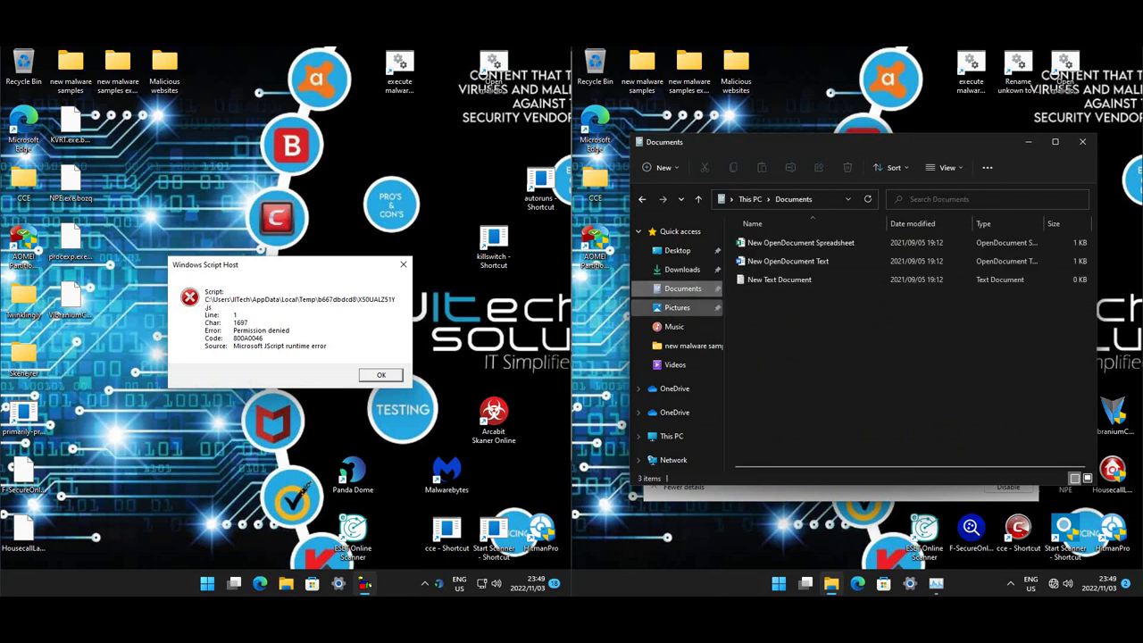
pyautogui.click(677, 308)
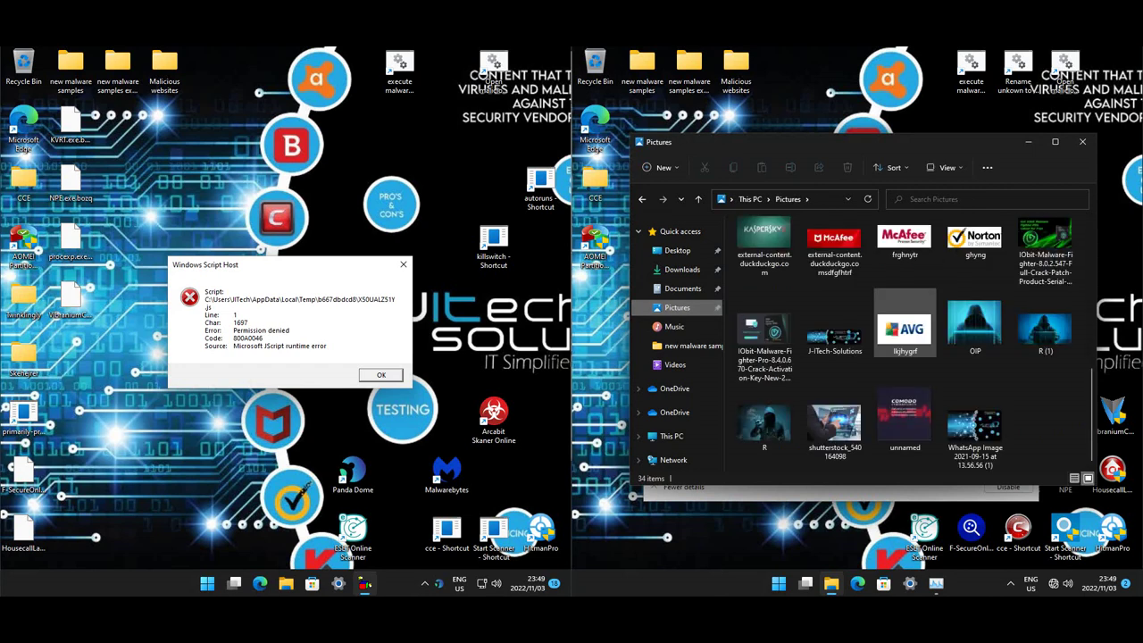
pyautogui.click(1082, 141)
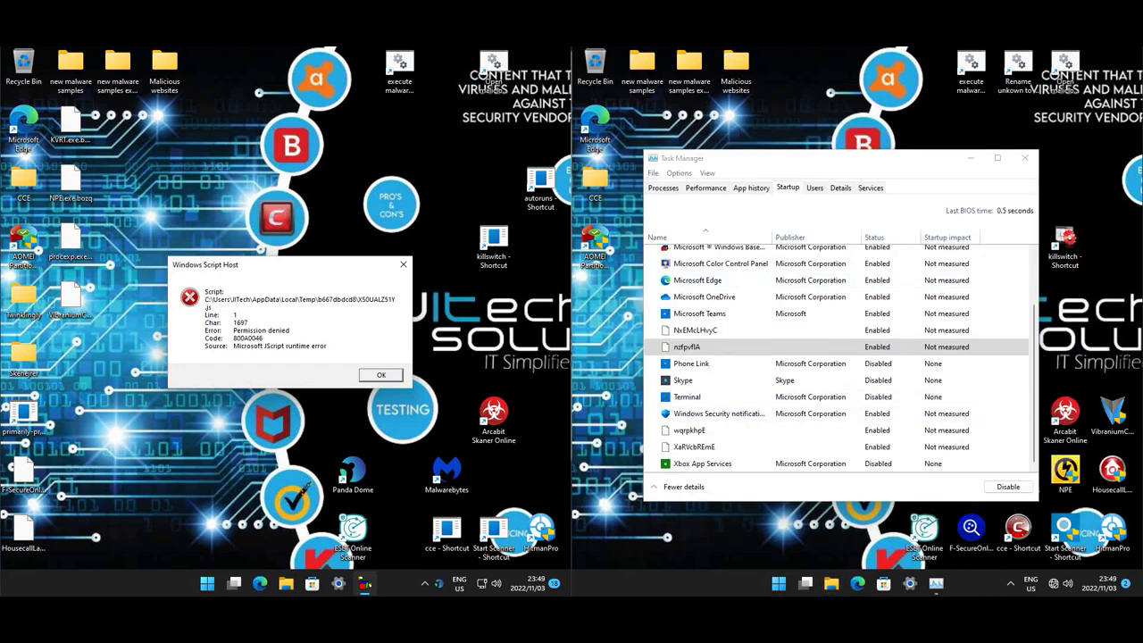
# Step: Close Task Manager on the Arcabit desktop and dismiss the Windows Script Host error on the Panda desktop
pyautogui.click(1025, 157)
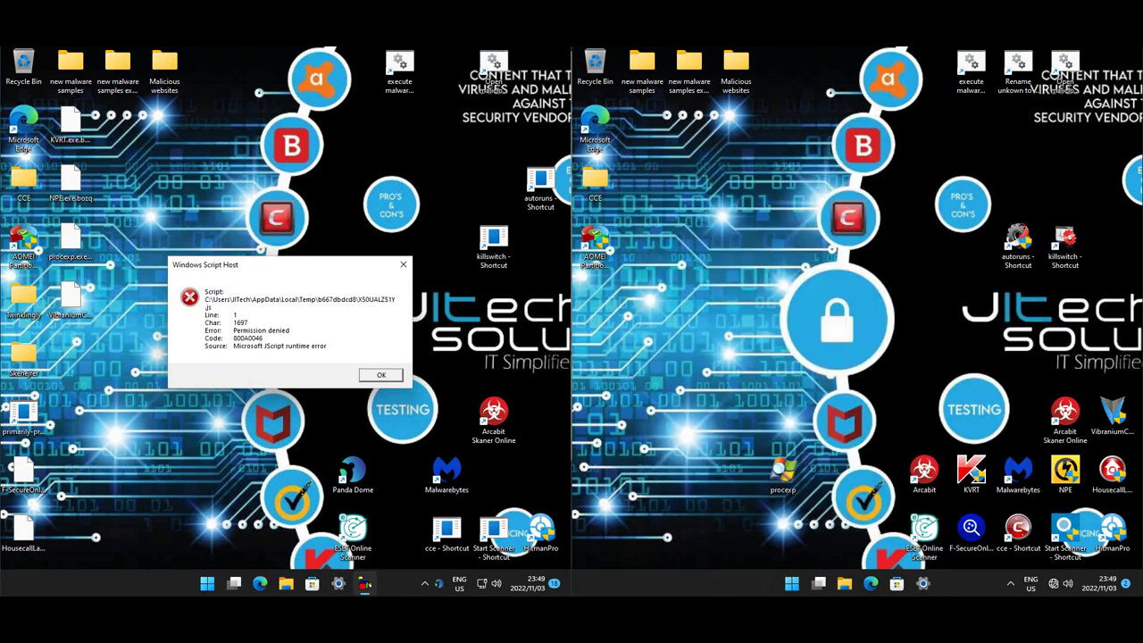
pyautogui.press('Return')
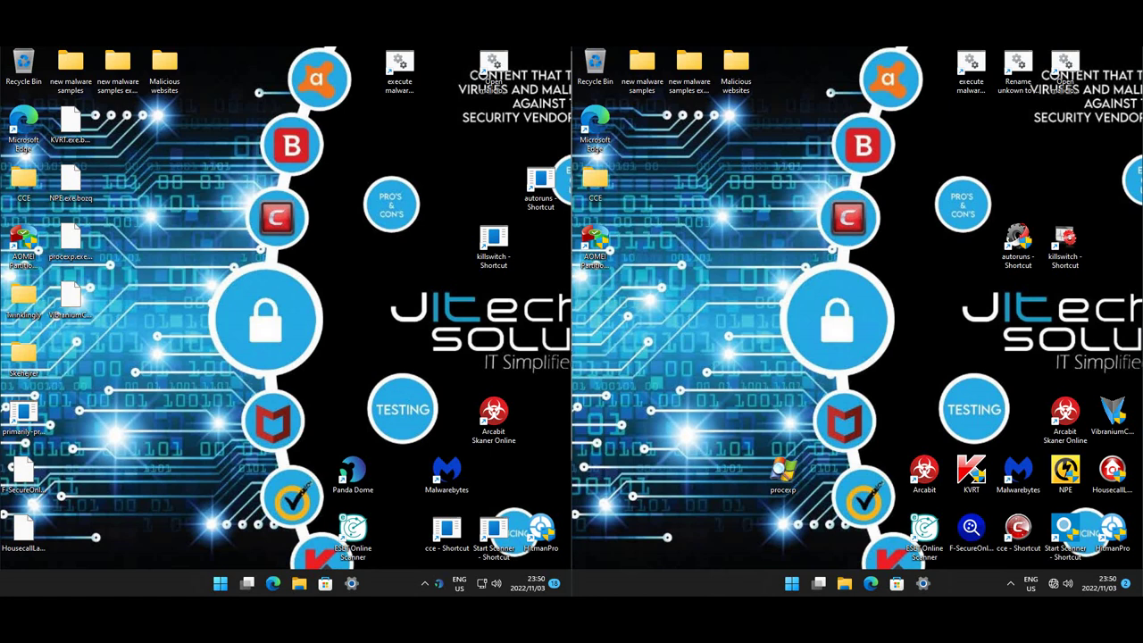
# Step: Bring up Arcabit from its background icon on the Arcabit desktop
pyautogui.click(1010, 583)
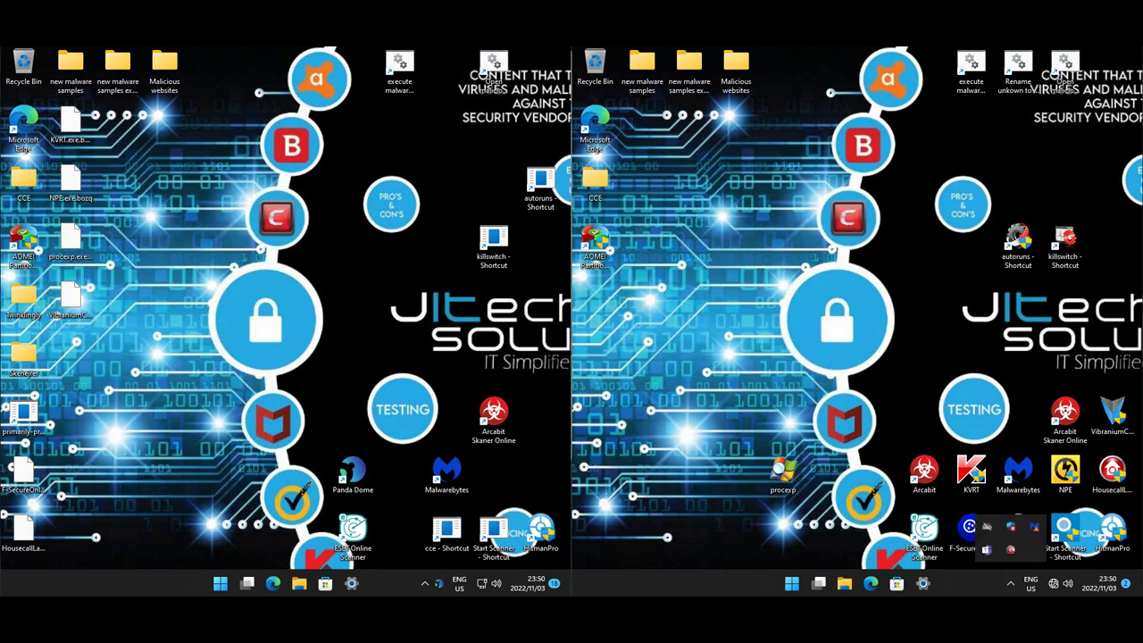
pyautogui.click(1010, 550)
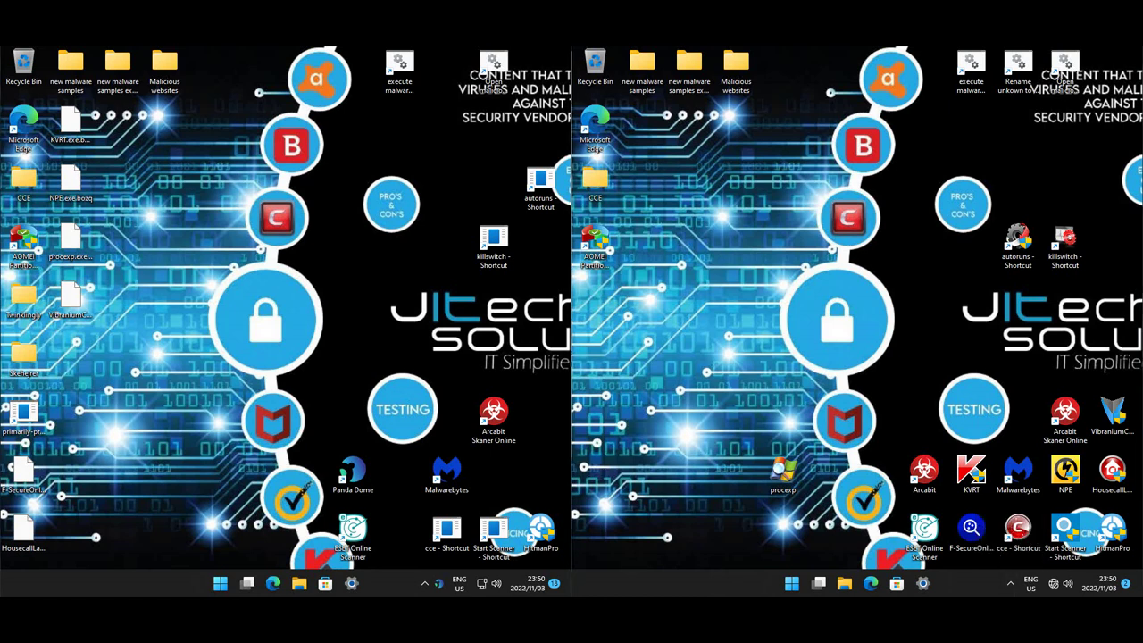